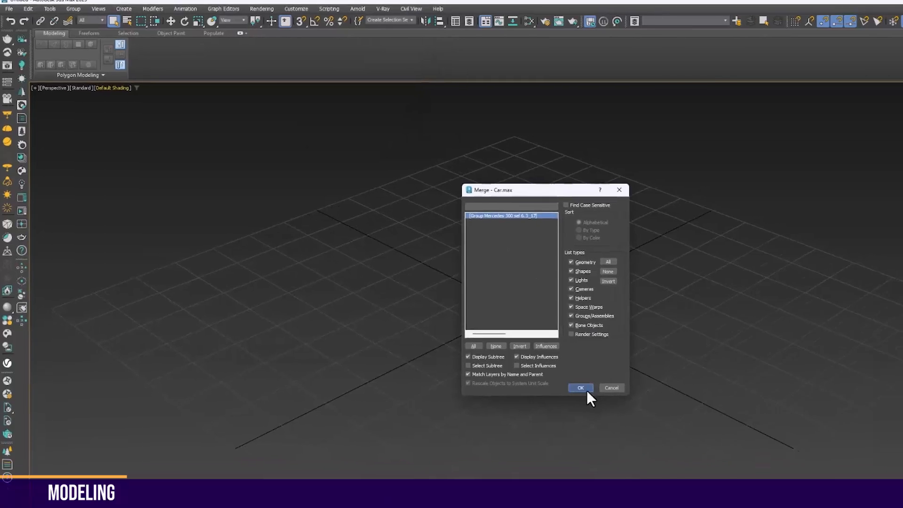
- Merge the Mercedes 300 sel 6.3 group from Car.max into the scene and frame it in the Perspective view
left_click(600, 400)
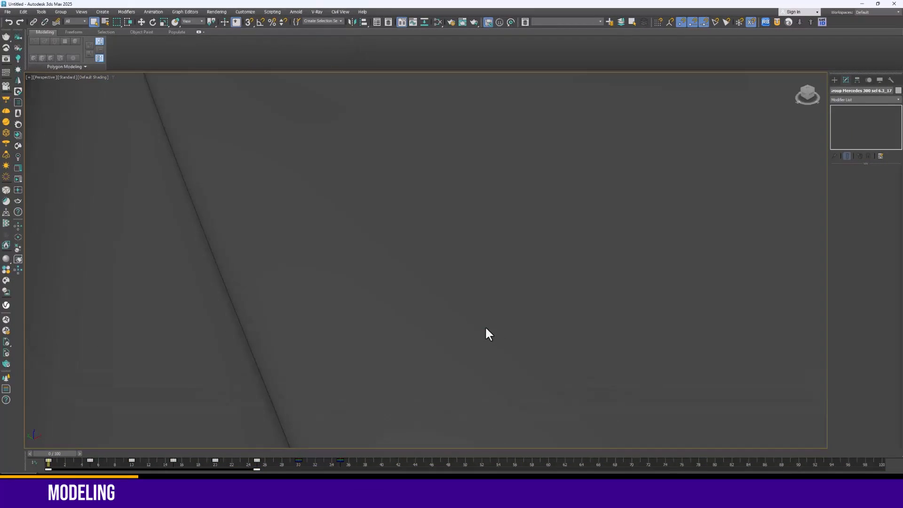
key("z")
left_click(582, 264)
key("w")
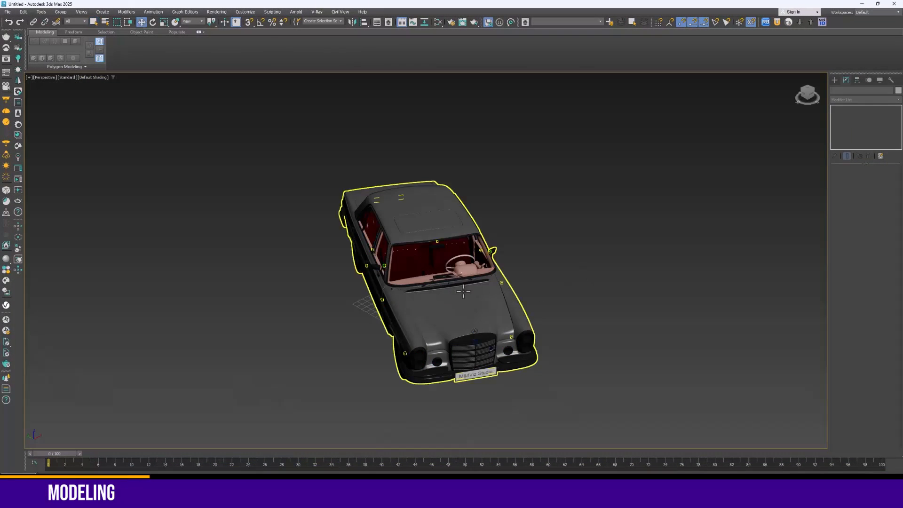
- Examine the merged car's body and its dashboard and steering wheel through the side window
left_click(480, 304)
middle_click_drag(480, 306, 478, 346, "alt")
left_click(477, 346)
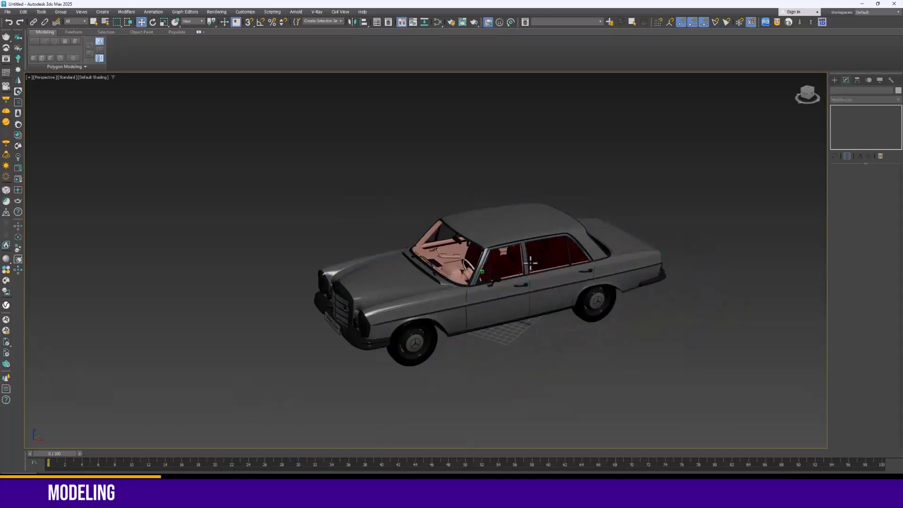
scroll(529, 264, "up", 5)
middle_click_drag(488, 290, 429, 296, "alt")
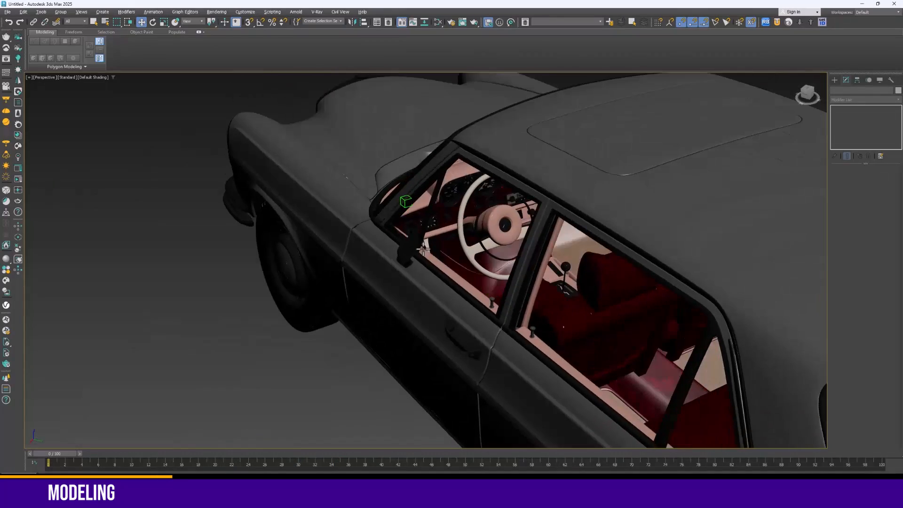
scroll(431, 211, "up", 3)
middle_click_drag(438, 249, 424, 243, "alt")
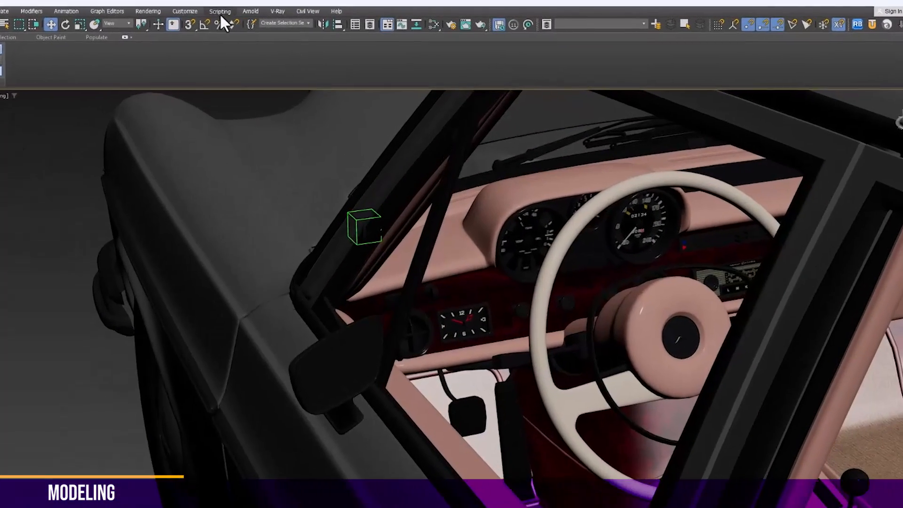
- Review the External Files folders in Configure Project Paths and close the dialog without changes
left_click(210, 11)
left_click(219, 152)
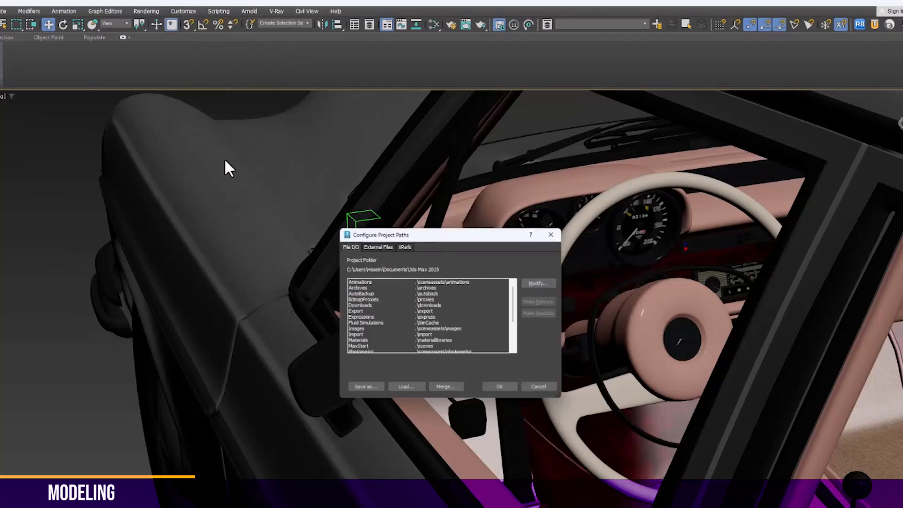
left_click(376, 245)
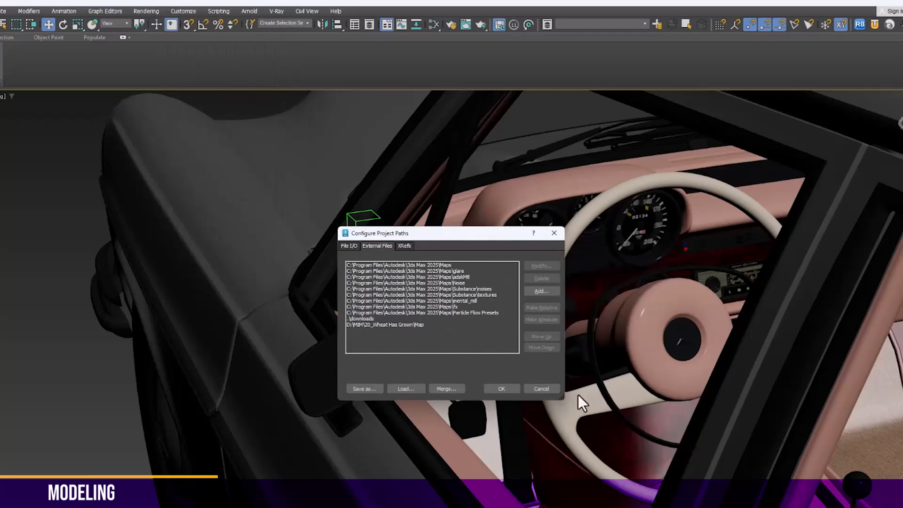
left_click(549, 389)
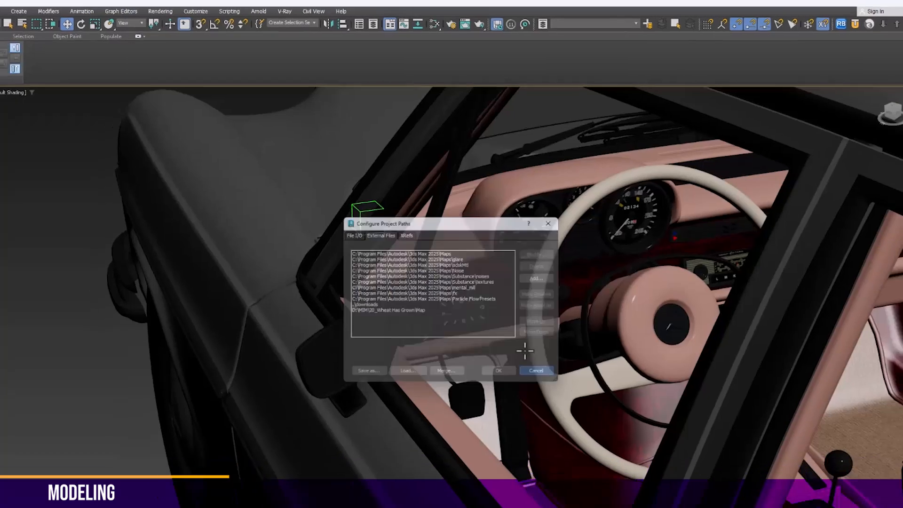
- Move the animation to frame 35 and set the timeline's end time to 35
scroll(537, 303, "down", 5)
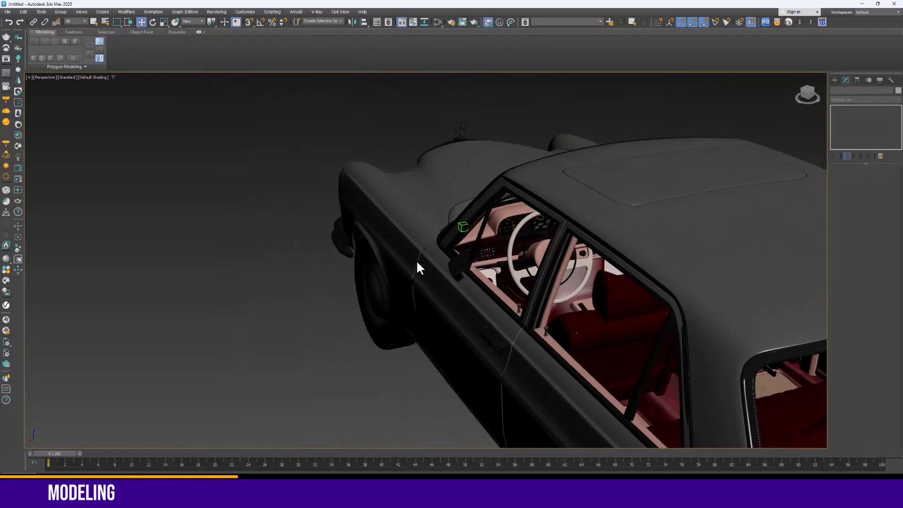
middle_click_drag(417, 262, 498, 268, "alt")
scroll(498, 267, "down", 2)
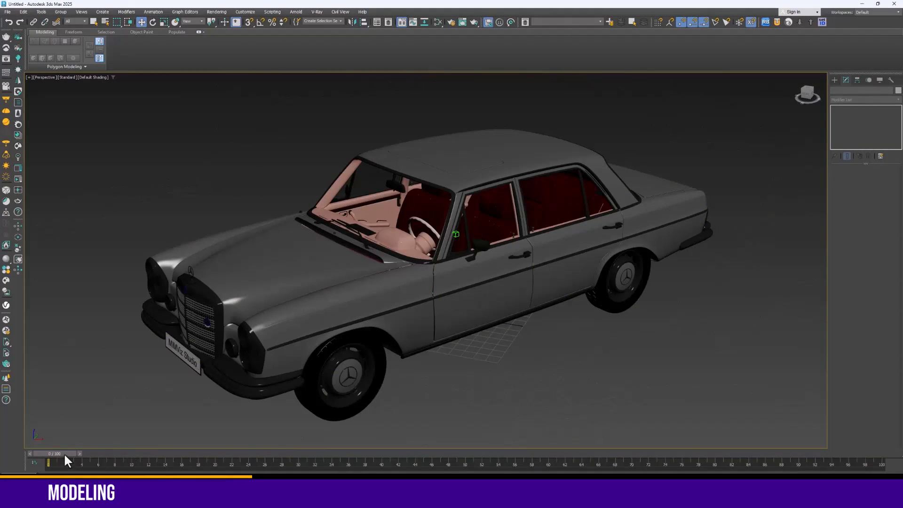
left_click_drag(64, 452, 331, 460)
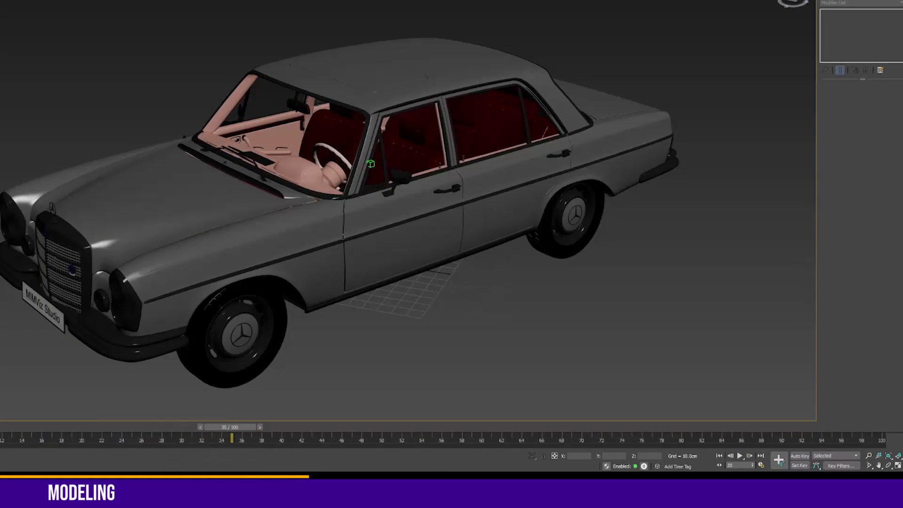
left_click(761, 465)
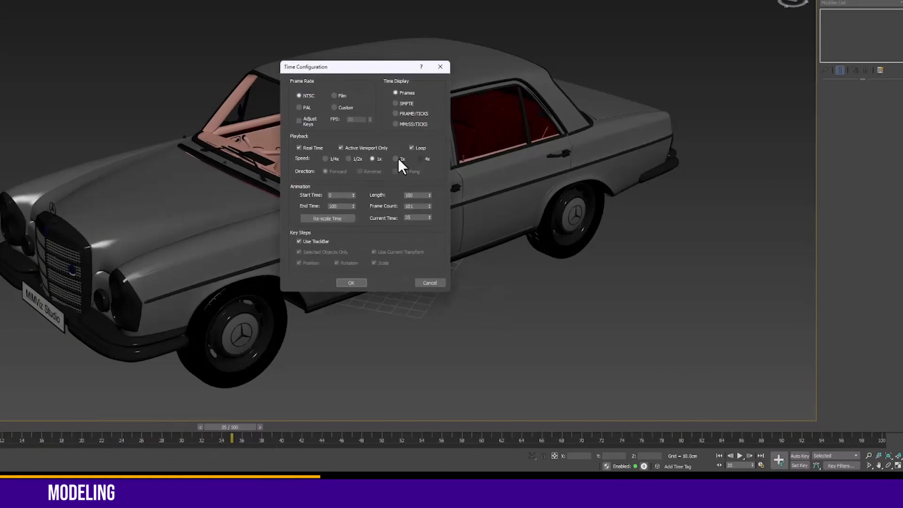
left_click_drag(336, 206, 311, 210)
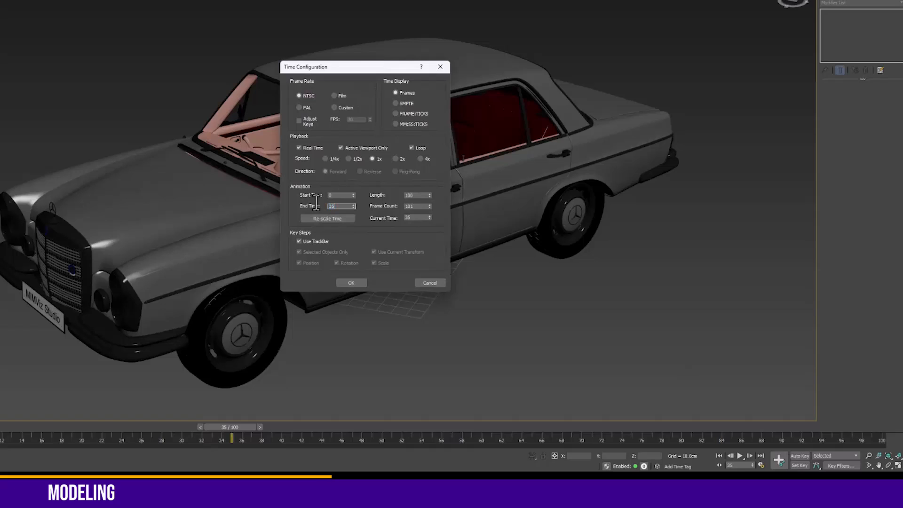
key("Return")
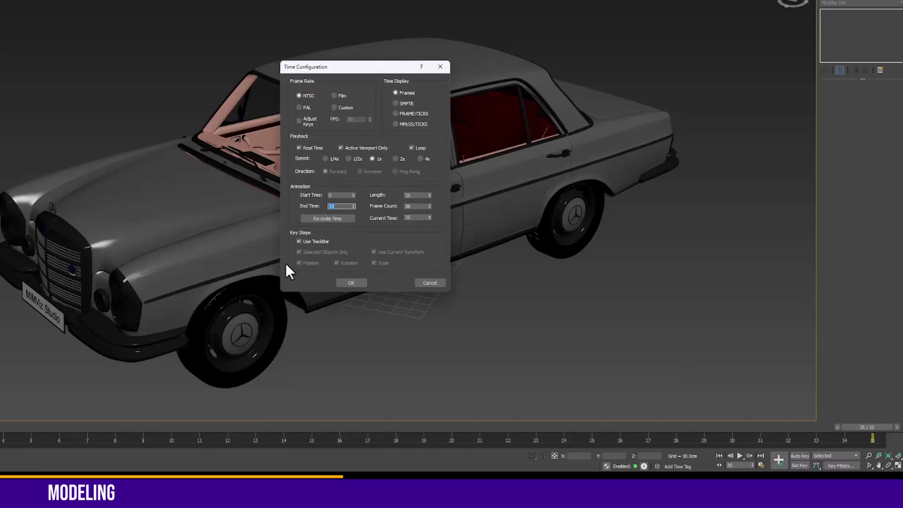
left_click(358, 283)
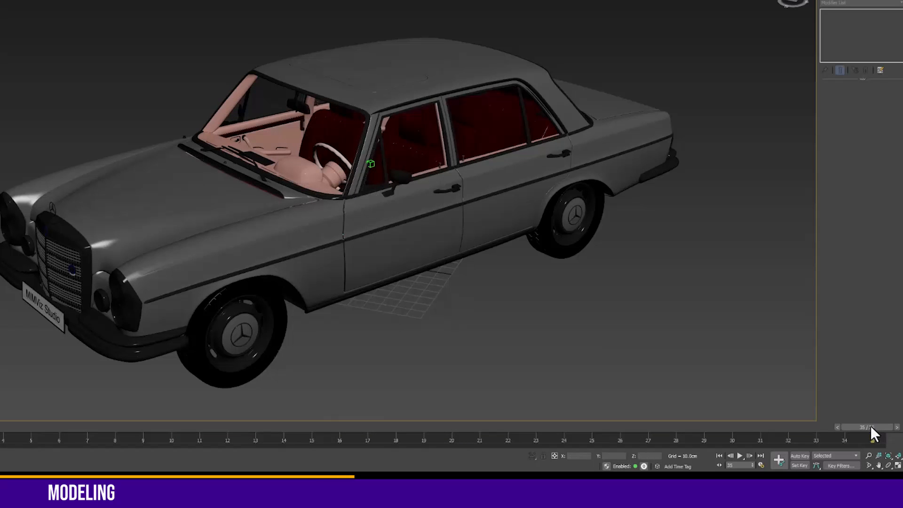
- Scrub the animation back to frame 33 to swing the car's front door open
left_click_drag(870, 426, 842, 435)
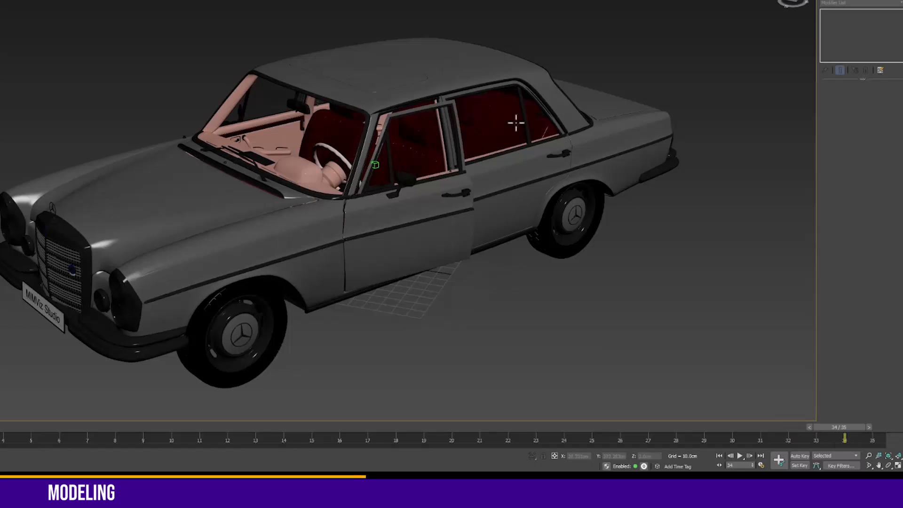
middle_click_drag(516, 123, 270, 152, "alt")
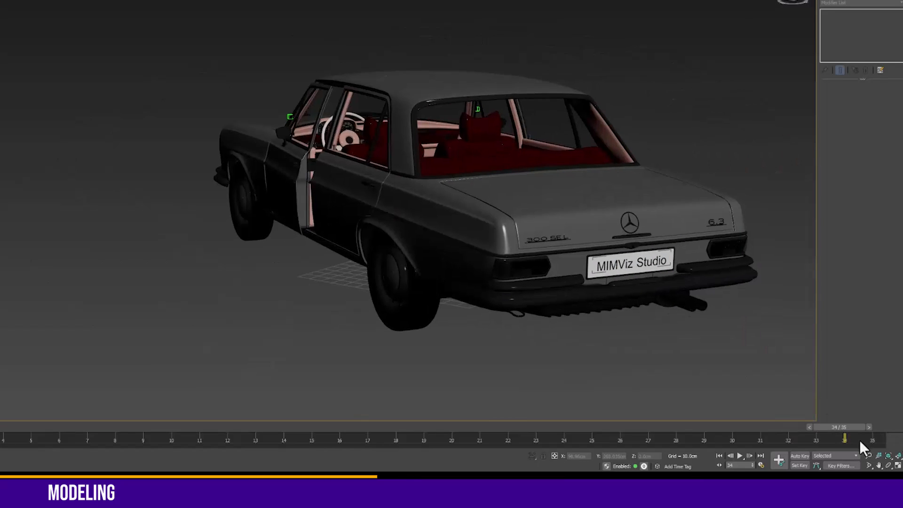
left_click_drag(831, 425, 803, 426)
middle_click_drag(565, 343, 458, 228, "alt")
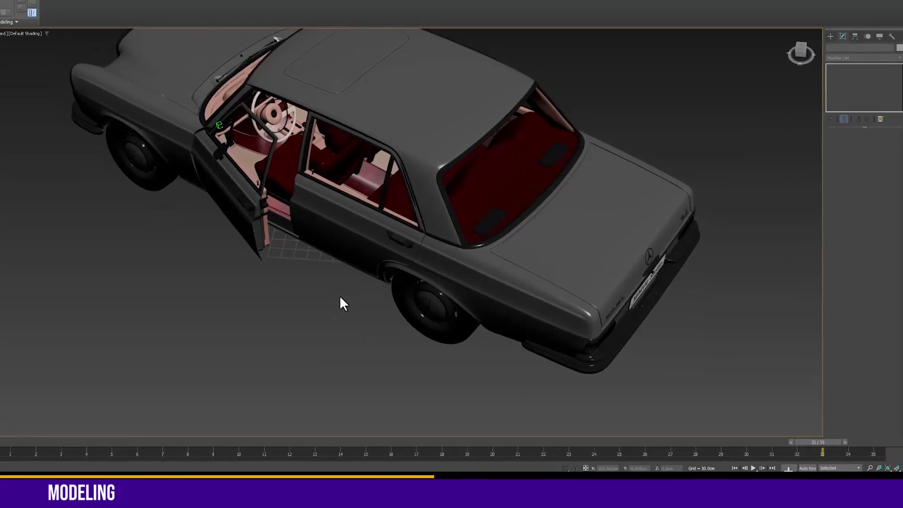
- Show the car from the Top view with the grid hidden
key("f")
scroll(353, 292, "down", 2)
middle_click_drag(351, 292, 332, 285)
key("t")
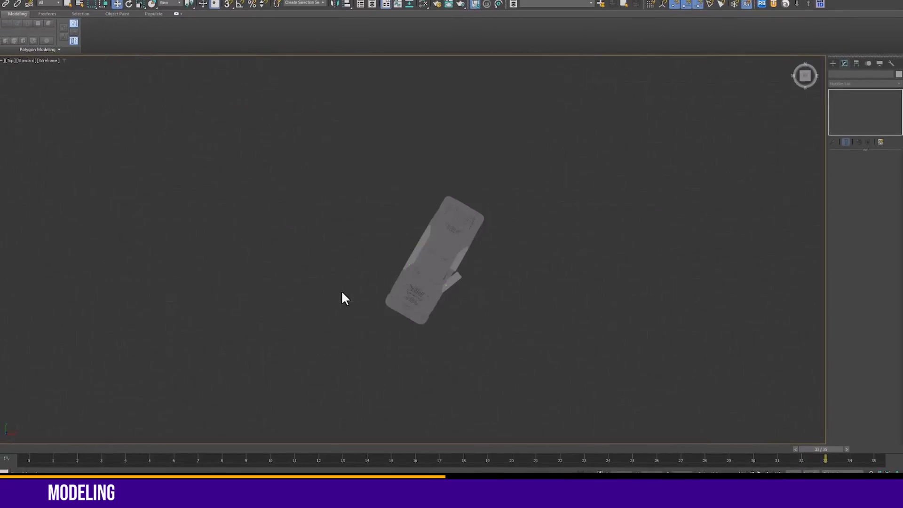
middle_click_drag(431, 284, 421, 314)
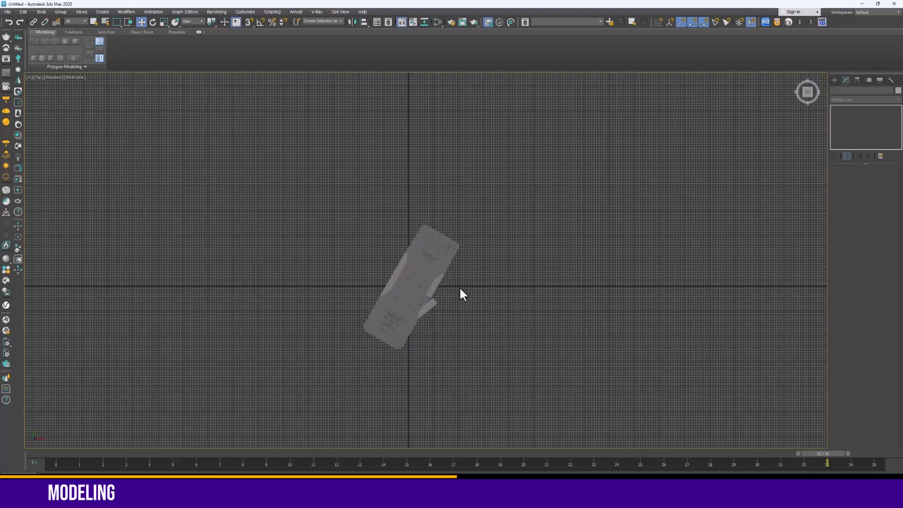
key("g")
- Draw a rectangular plane around the car in the Top view as the ground
right_click(512, 235)
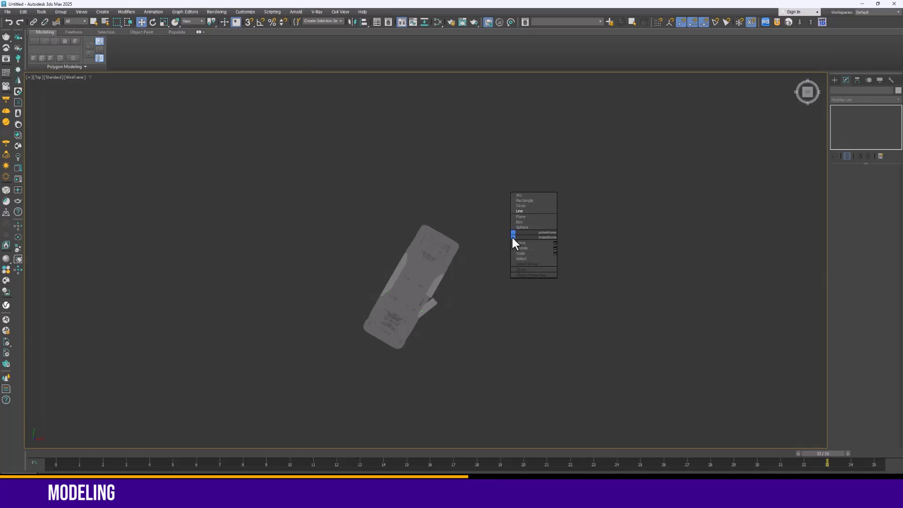
left_click(525, 217)
scroll(504, 210, "down", 2)
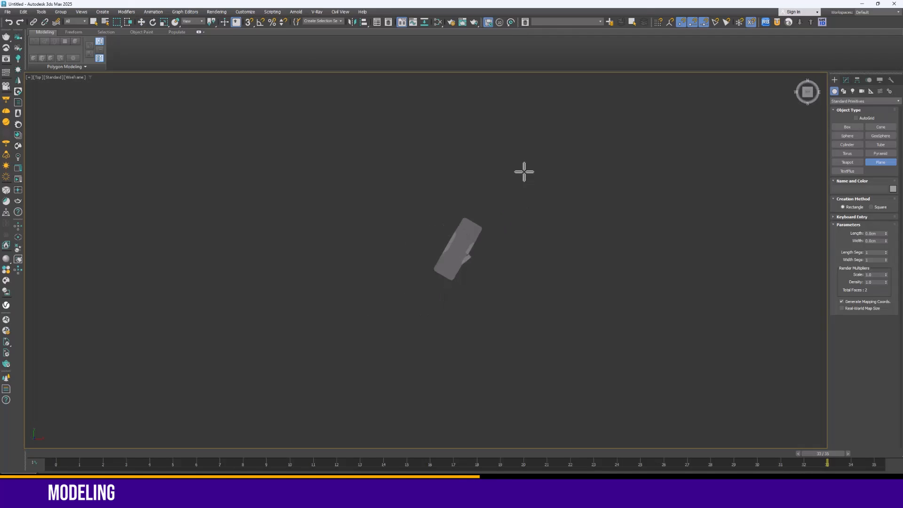
left_click_drag(525, 172, 388, 324)
key("w")
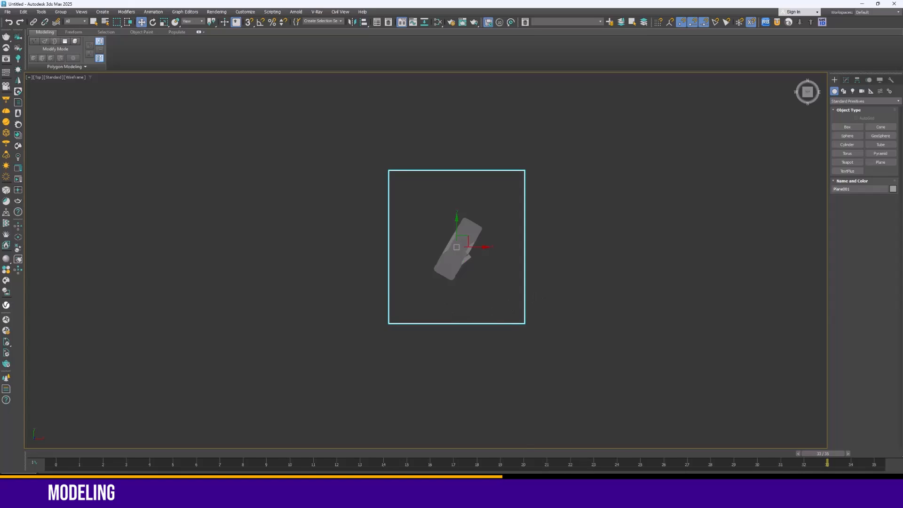
- Set the ground plane's length and width to 5000 cm each
left_click(846, 80)
left_click(873, 178)
type("500")
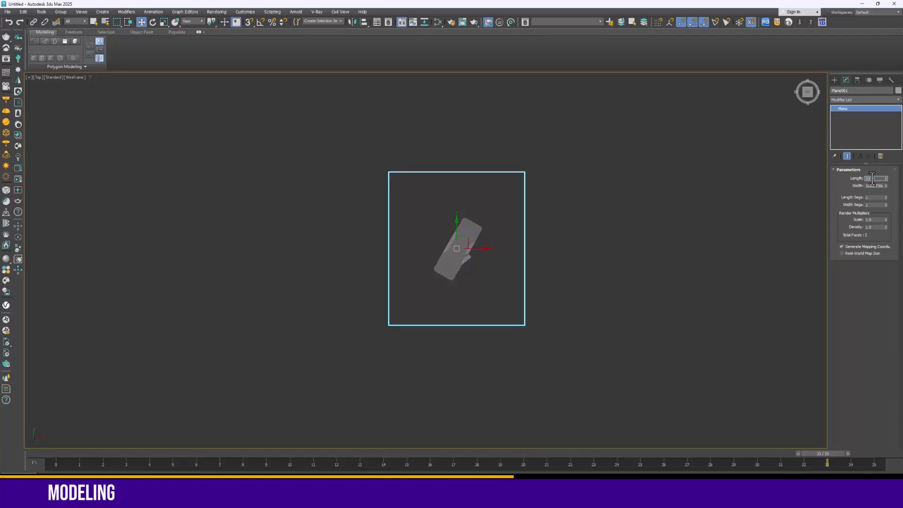
type("0")
key("Tab")
type("50")
scroll(332, 266, "down", 4)
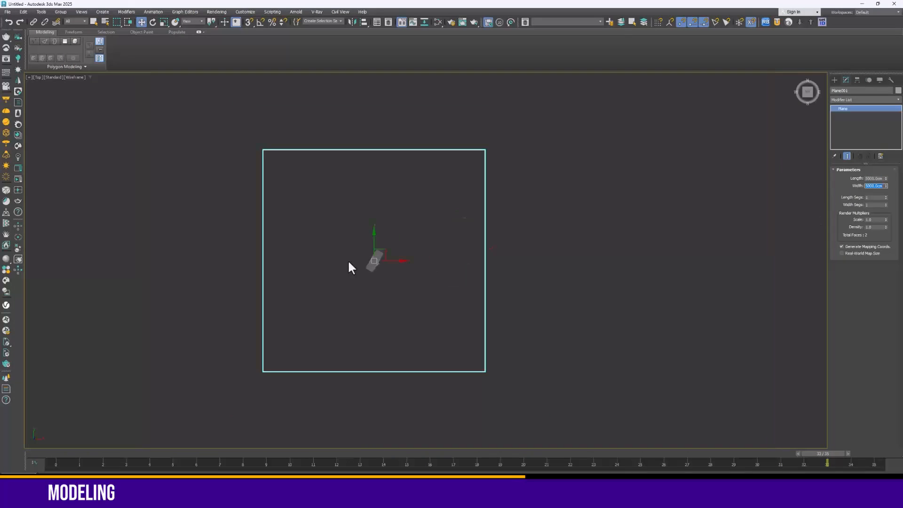
middle_click_drag(368, 232, 385, 246)
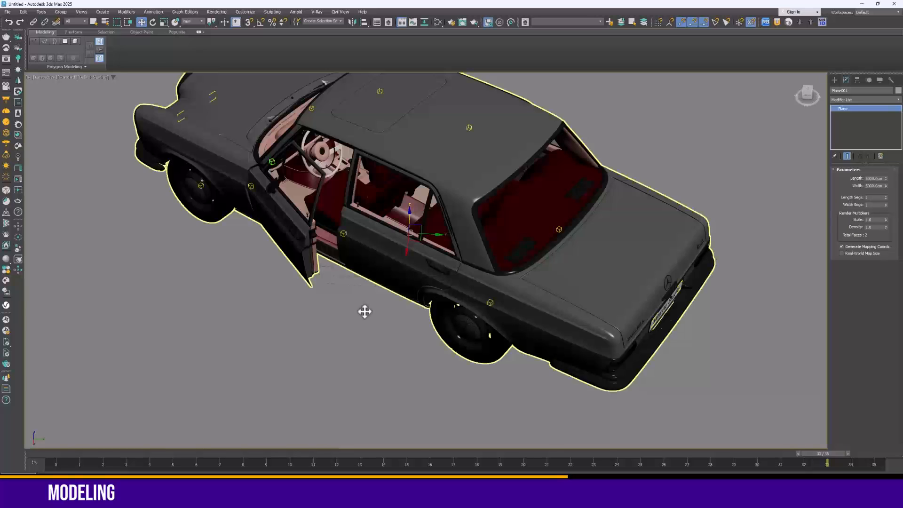
- Examine the car on the ground plane in the Perspective view, from a low angle and from above
scroll(360, 303, "down", 3)
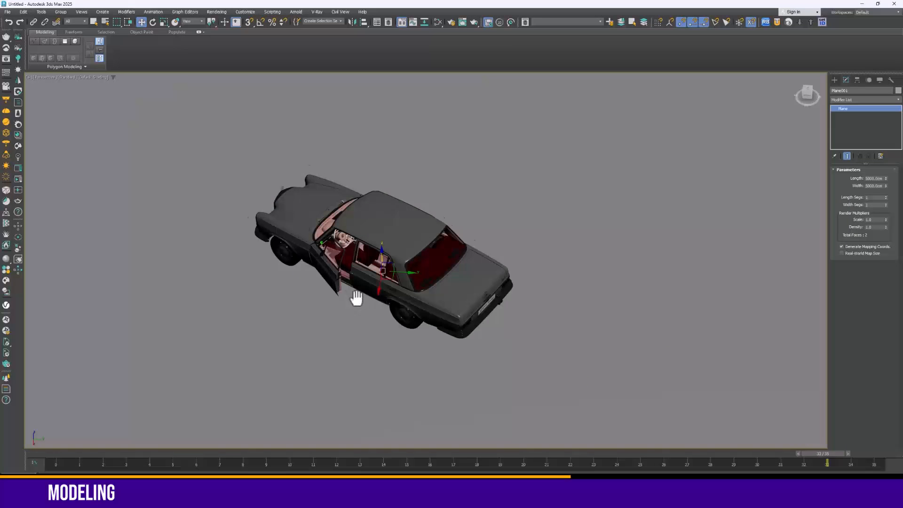
middle_click_drag(356, 298, 339, 263)
scroll(348, 282, "down", 4)
left_click(805, 243)
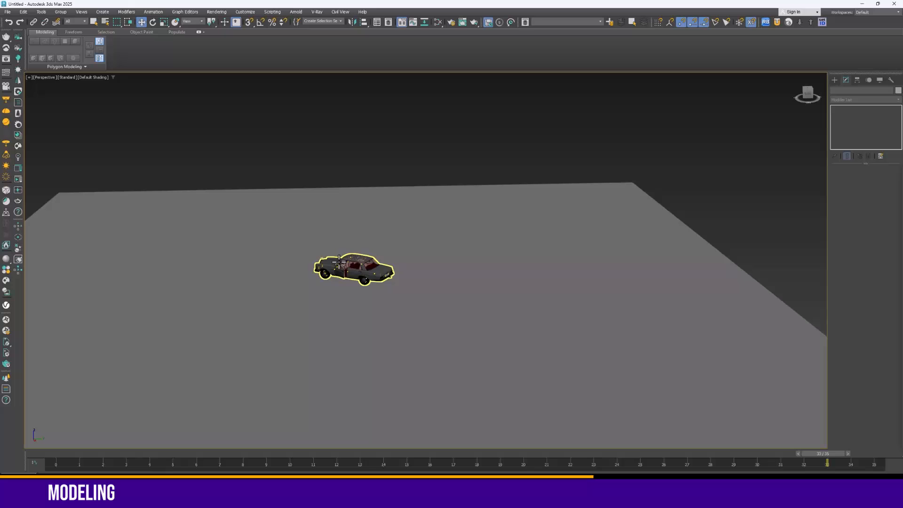
scroll(340, 261, "up", 2)
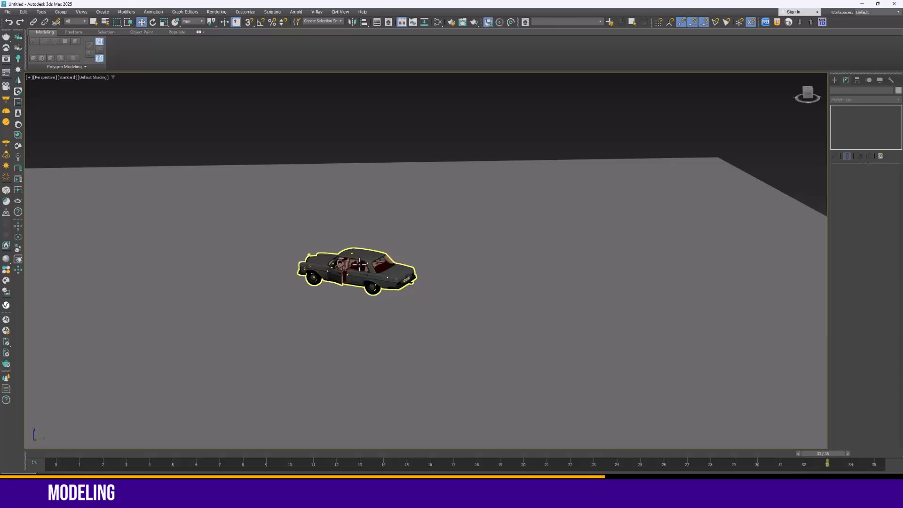
middle_click_drag(366, 263, 360, 309, "alt")
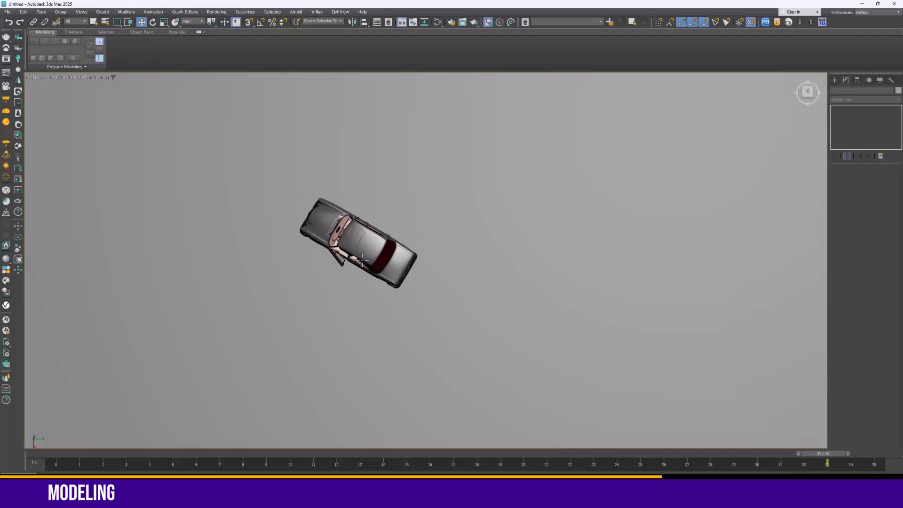
scroll(353, 300, "down", 4)
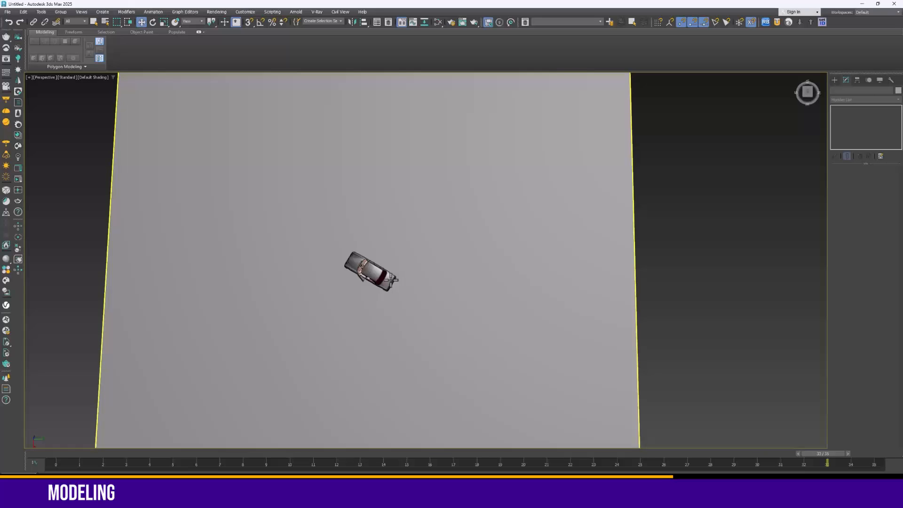
scroll(391, 279, "up", 4)
middle_click_drag(369, 254, 371, 264)
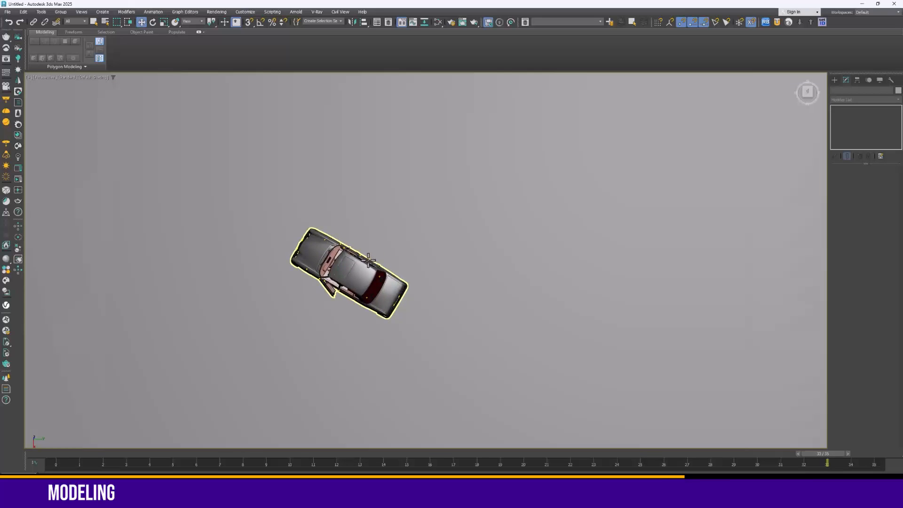
- Draw a closed nine-point line all the way around the car in the Top view, shown in wireframe
key("t")
key("F3")
scroll(409, 326, "up", 6)
right_click(433, 275)
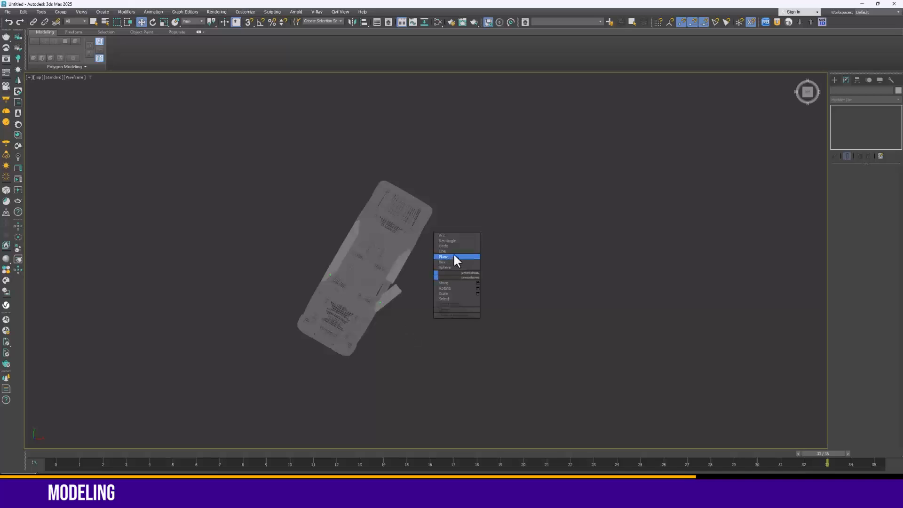
left_click(453, 251)
left_click(378, 159)
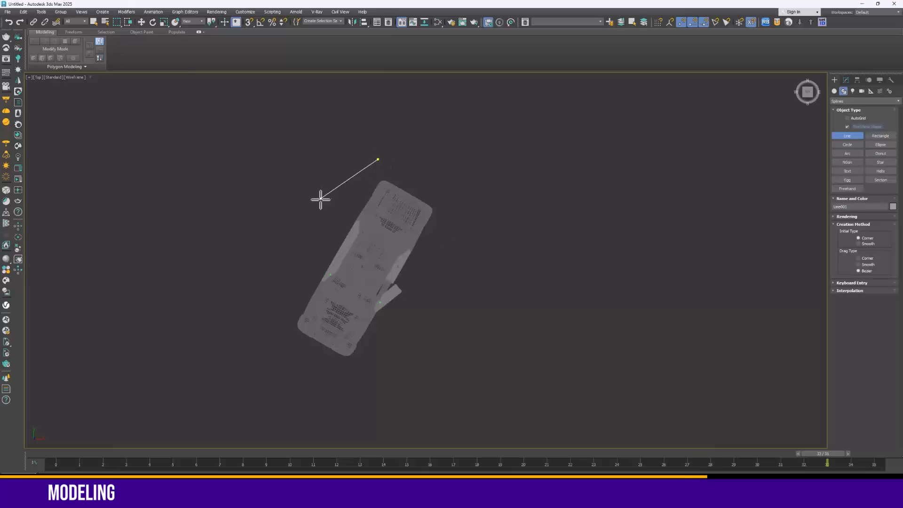
left_click(312, 216)
left_click(303, 273)
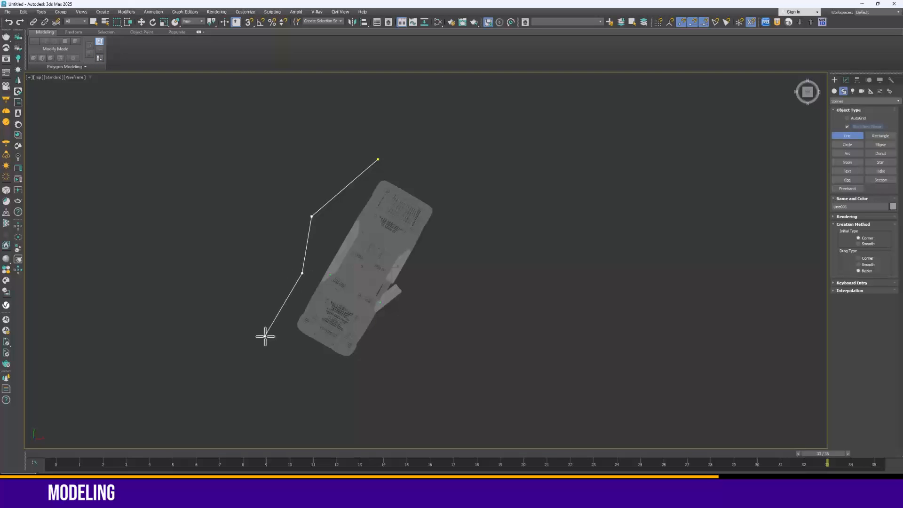
left_click(266, 336)
left_click(314, 358)
left_click(352, 392)
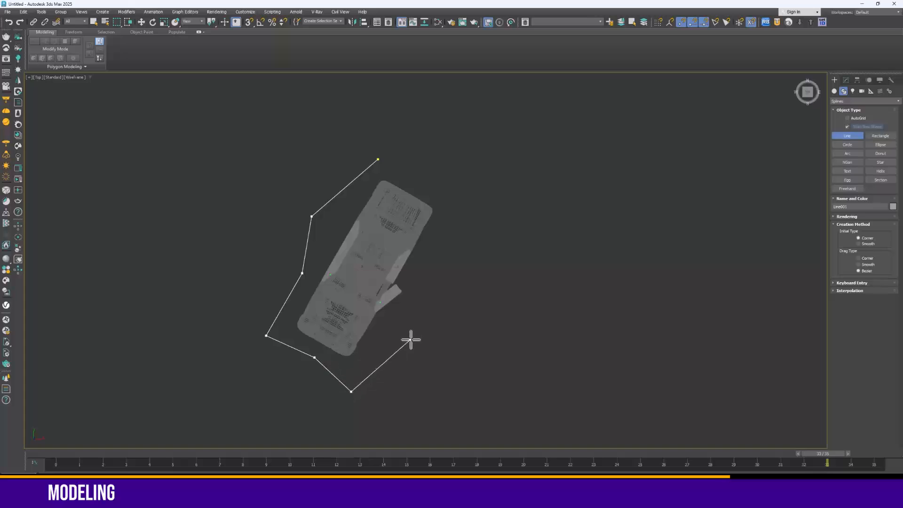
left_click(404, 300)
left_click(480, 236)
left_click(378, 159)
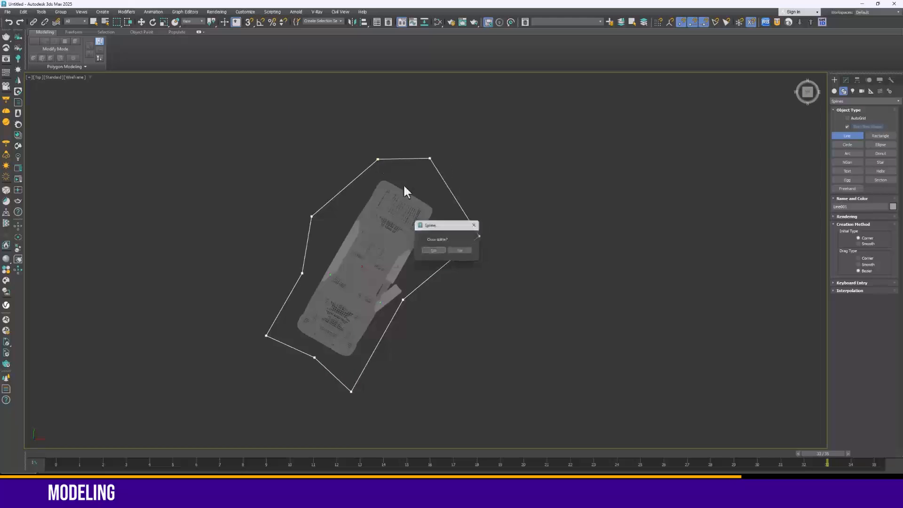
left_click(436, 250)
- Convert all nine vertices of the outline to smooth so it becomes a curved closed shape
right_click(327, 189)
left_click(315, 154)
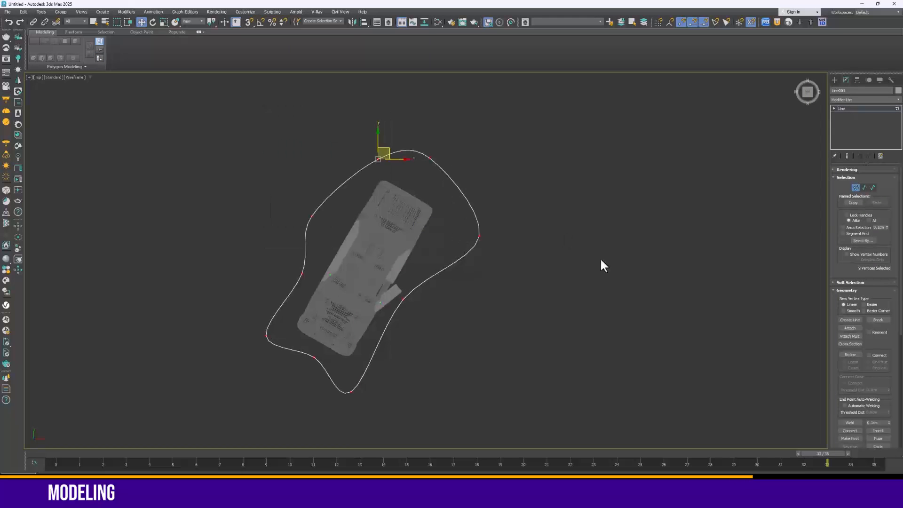
left_click(600, 259)
- Shift the outline's lowest vertex slightly to the right and pull its rightmost vertex inward toward the car
left_click(351, 392)
left_click_drag(363, 380, 375, 382)
left_click(434, 274)
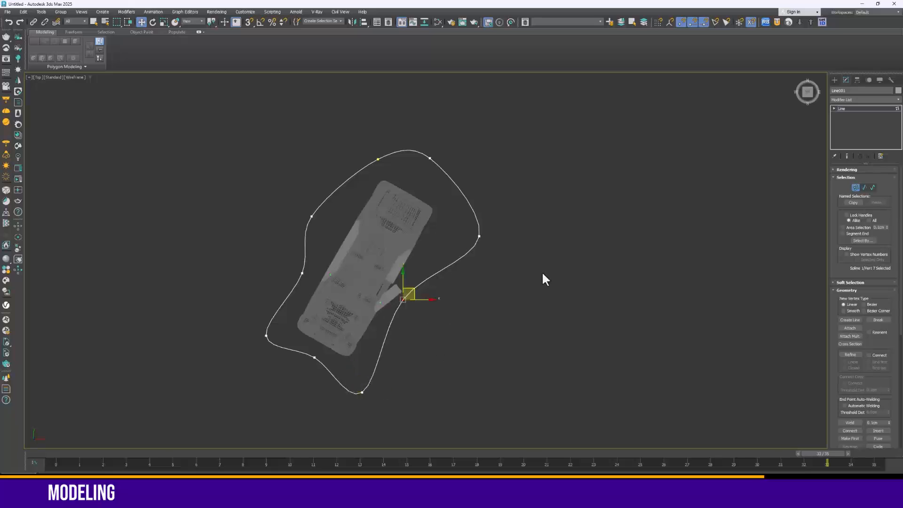
left_click_drag(542, 273, 455, 141)
left_click_drag(489, 229, 469, 217)
left_click(327, 184)
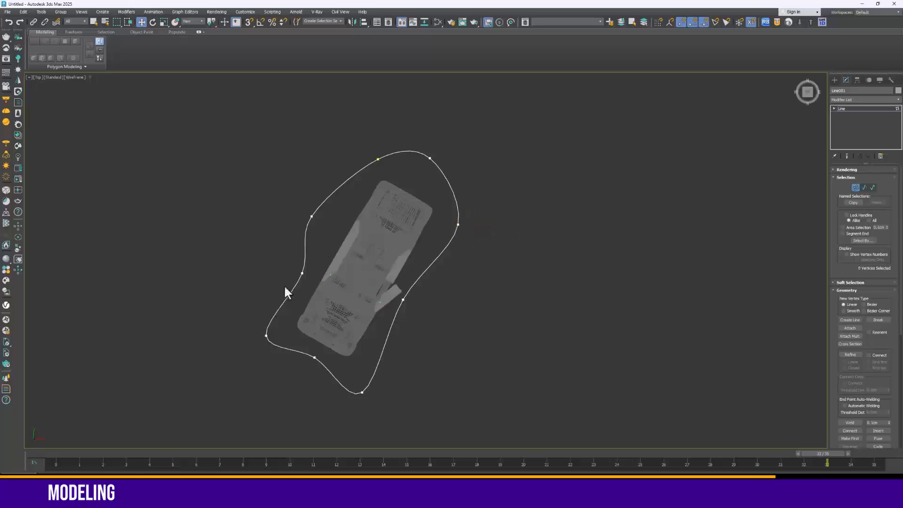
- Move the outline's two left-hand vertices, its upper vertex and its lower-left vertex closer to the car, leaving vertex editing
left_click(302, 273)
left_click_drag(308, 264, 313, 264)
left_click(311, 216)
left_click_drag(322, 208, 334, 202)
left_click(377, 159)
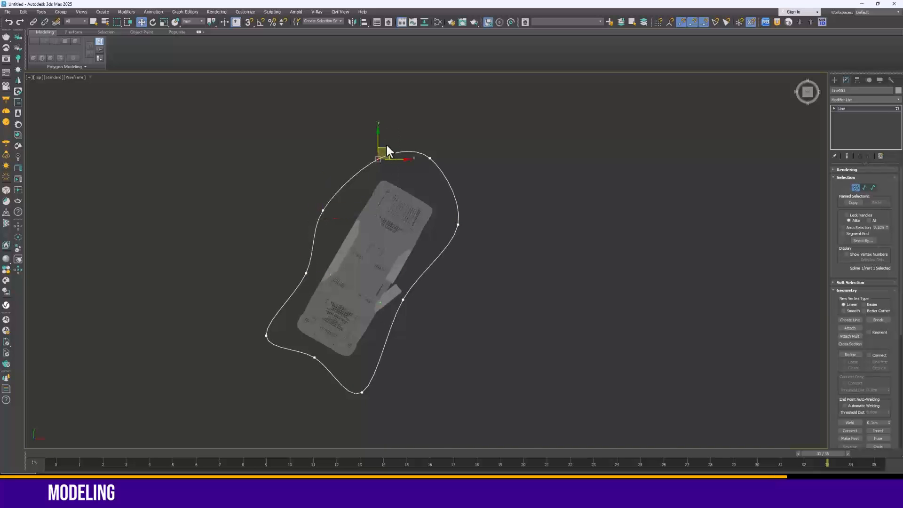
left_click_drag(387, 151, 385, 168)
left_click(532, 184)
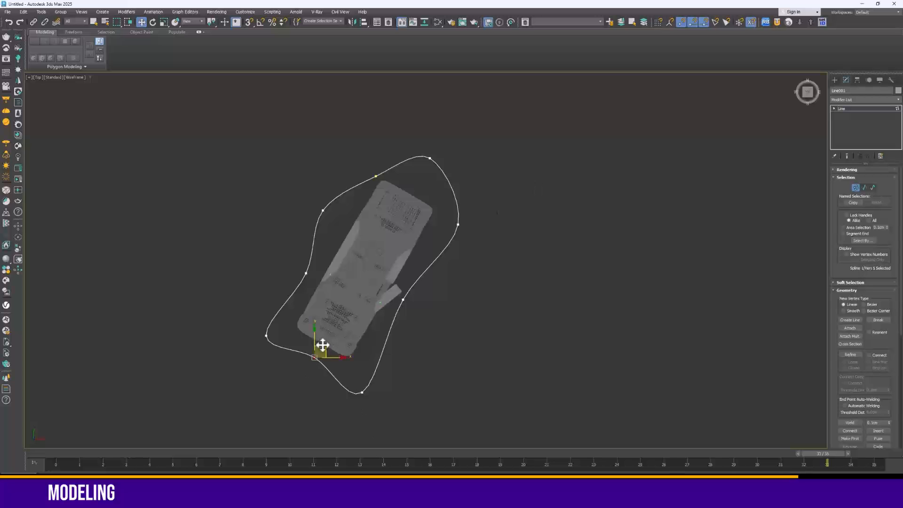
left_click_drag(323, 345, 322, 342)
left_click(765, 201)
left_click(856, 187)
- Turn on adaptive interpolation for the outline and show the scene in the Perspective view
left_click(848, 178)
left_click_drag(838, 287, 816, 3)
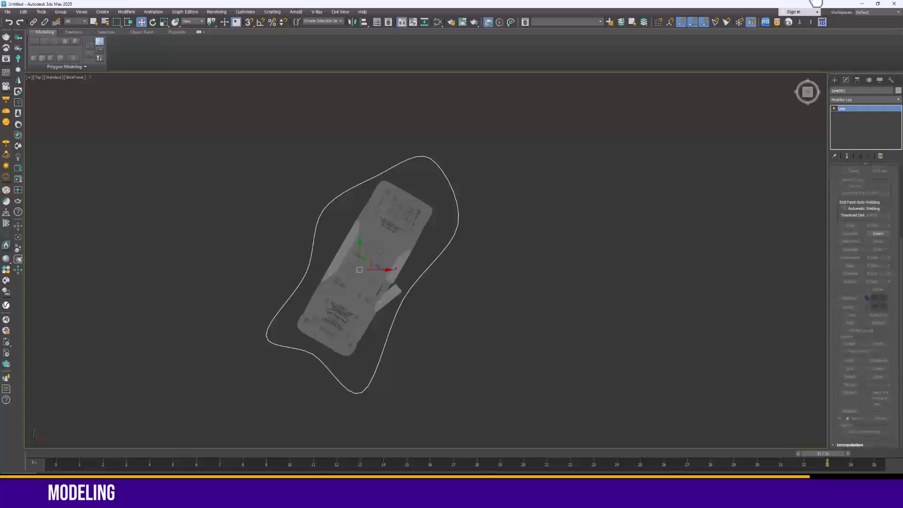
left_click(849, 445)
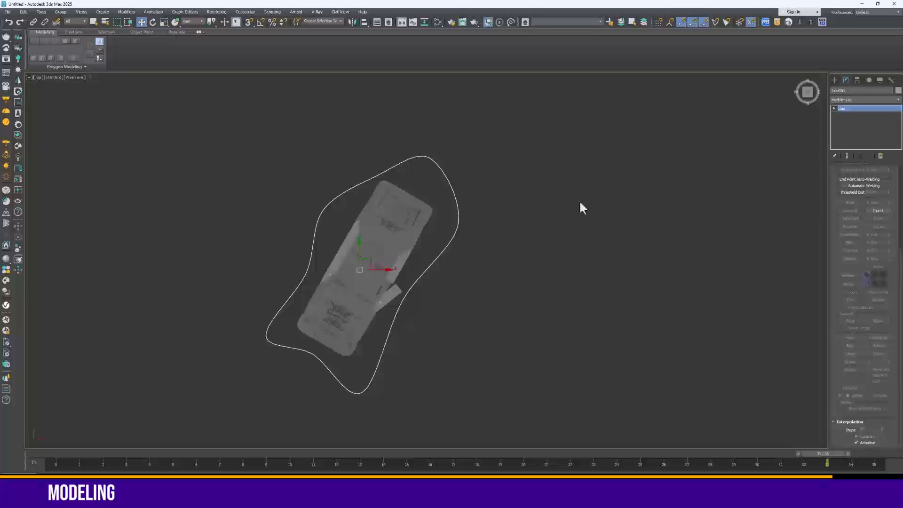
left_click(452, 290)
left_click(447, 240)
key("p")
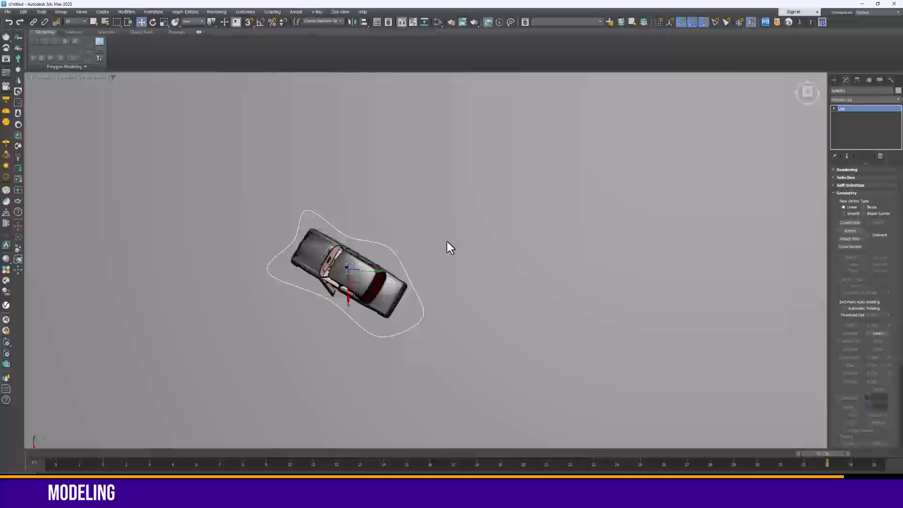
- Add an Edit Poly modifier to the outline and deselect it
left_click(879, 100)
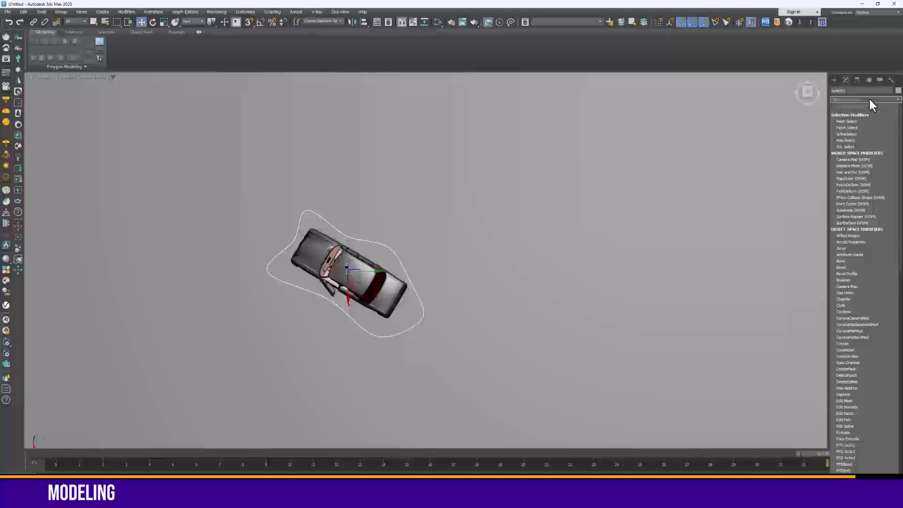
type("ed")
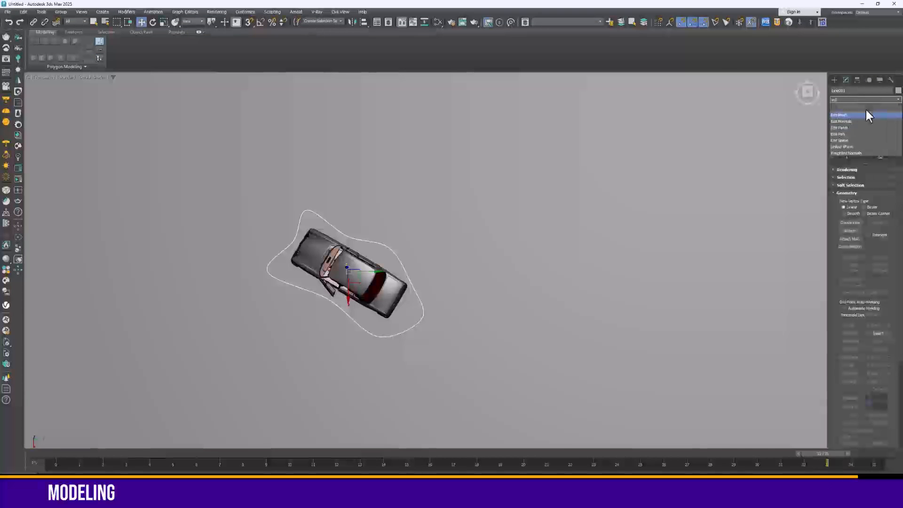
left_click(849, 133)
middle_click_drag(381, 313, 397, 347, "alt")
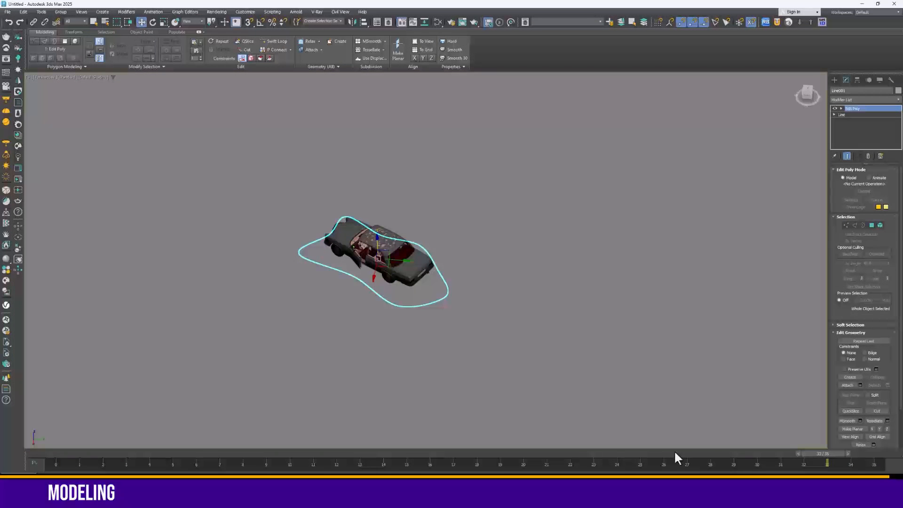
left_click(541, 274)
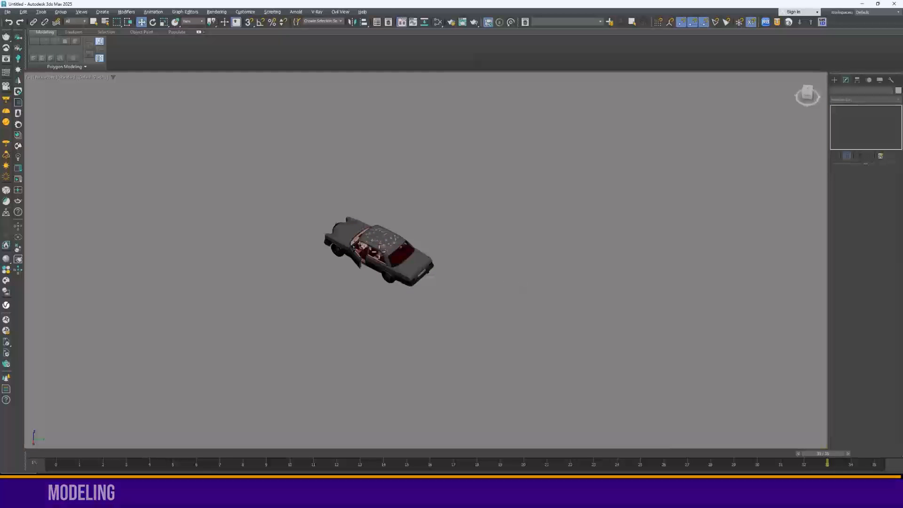
- Start a live link to Chaos Vantage from a rear view of the car, accepting V-Ray GPU as the rendering engine
scroll(389, 256, "up", 4)
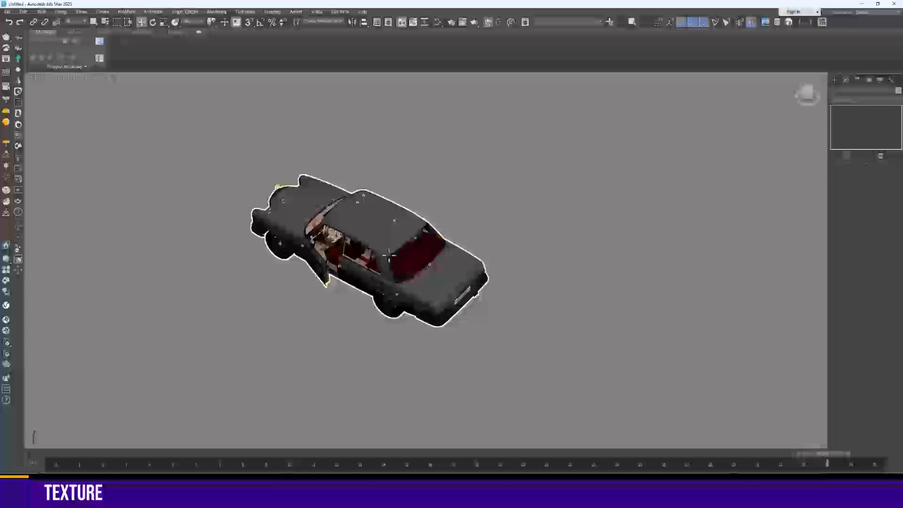
middle_click_drag(389, 256, 434, 269, "alt")
scroll(424, 283, "down", 2)
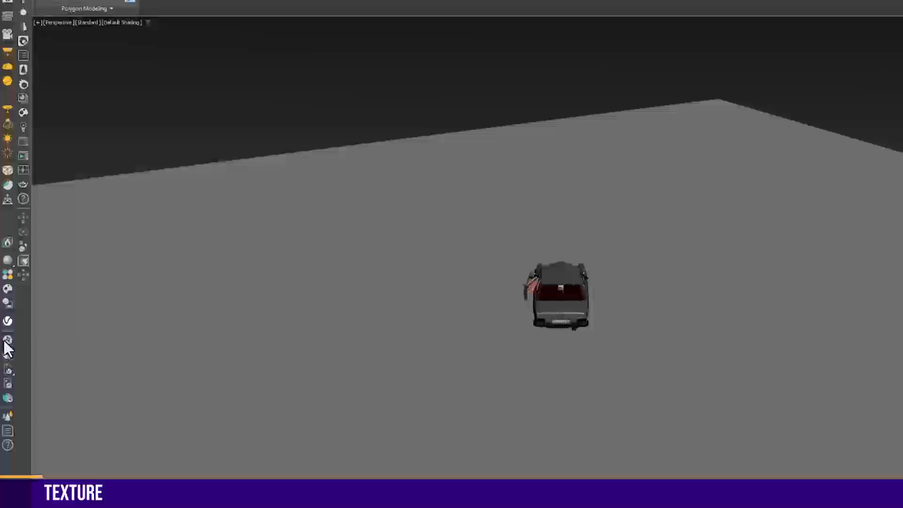
left_click(4, 341)
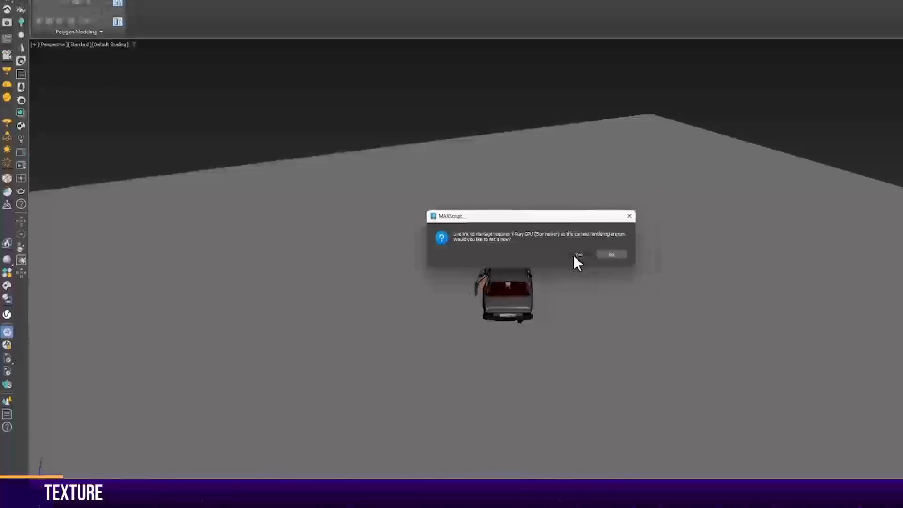
left_click(639, 254)
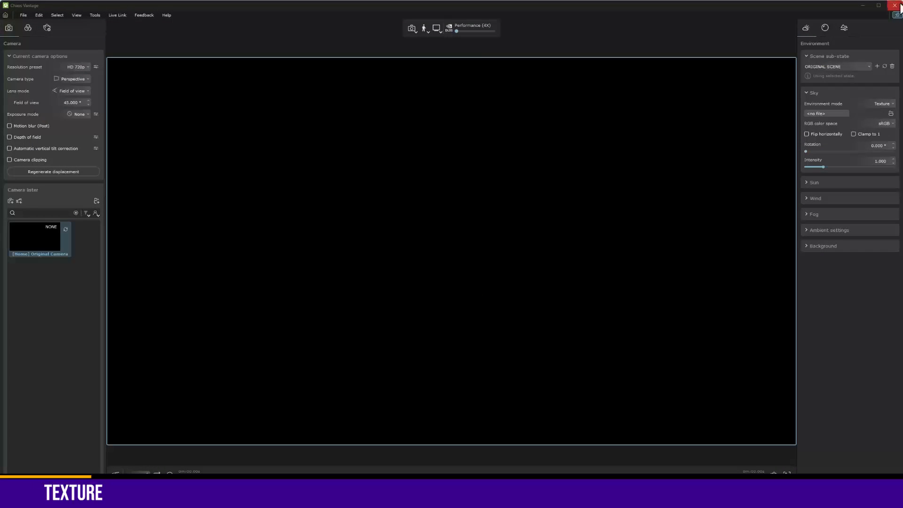
- Hide Vantage's environment and camera settings and shrink its window to a small one beside the car in the viewport
left_click(805, 29)
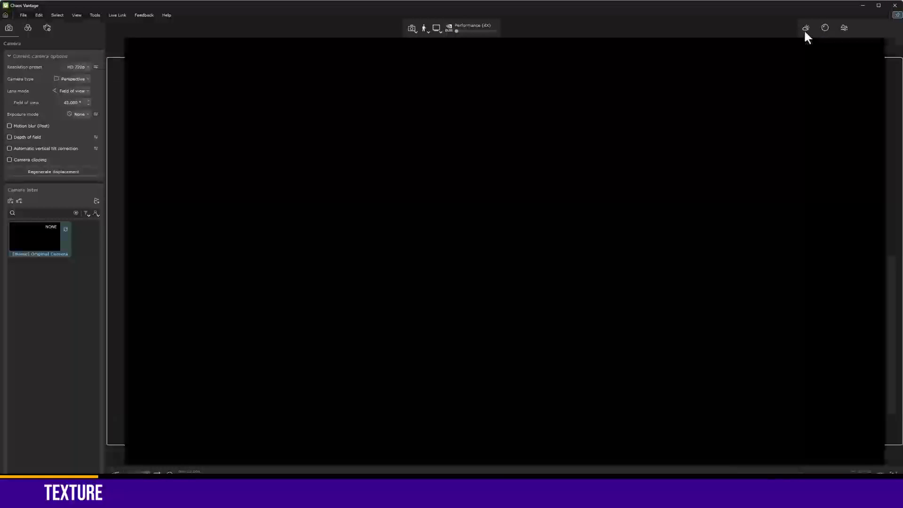
left_click(8, 29)
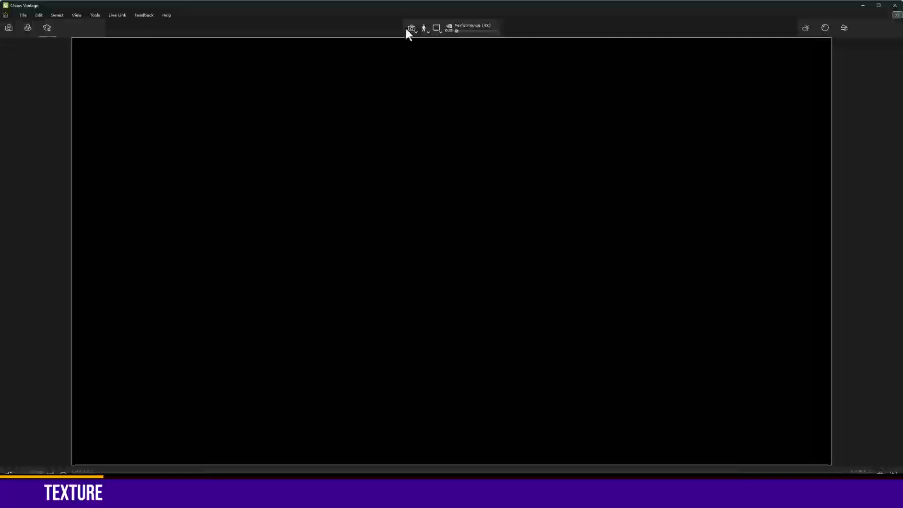
left_click(894, 5)
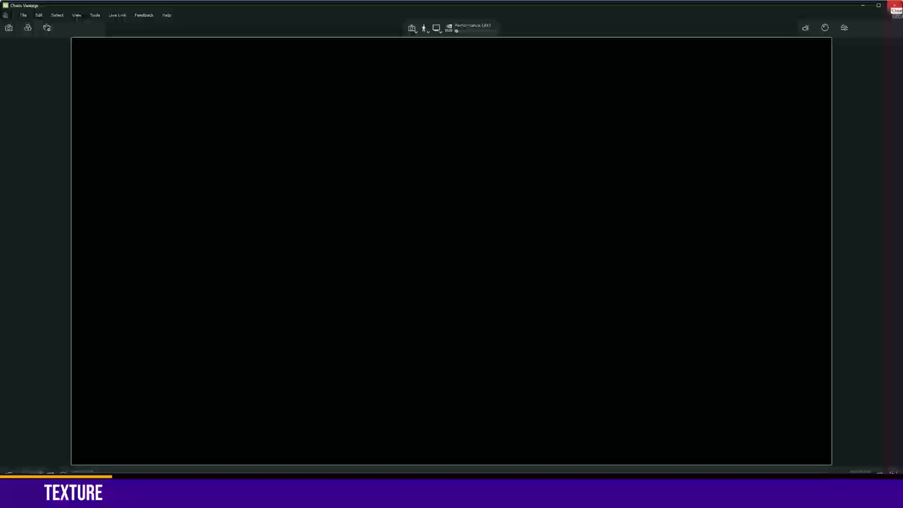
left_click_drag(831, 4, 789, 37)
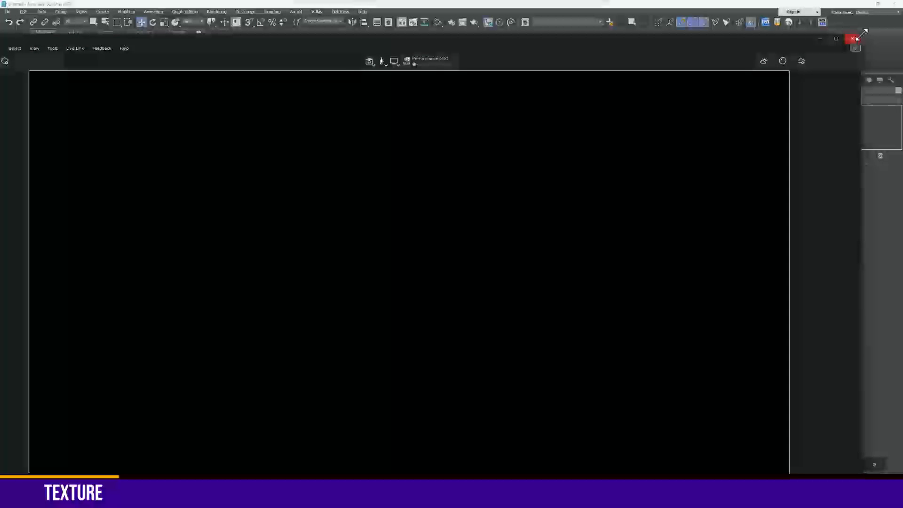
left_click_drag(862, 35, 282, 217)
left_click(375, 100)
left_click_drag(185, 229, 265, 112)
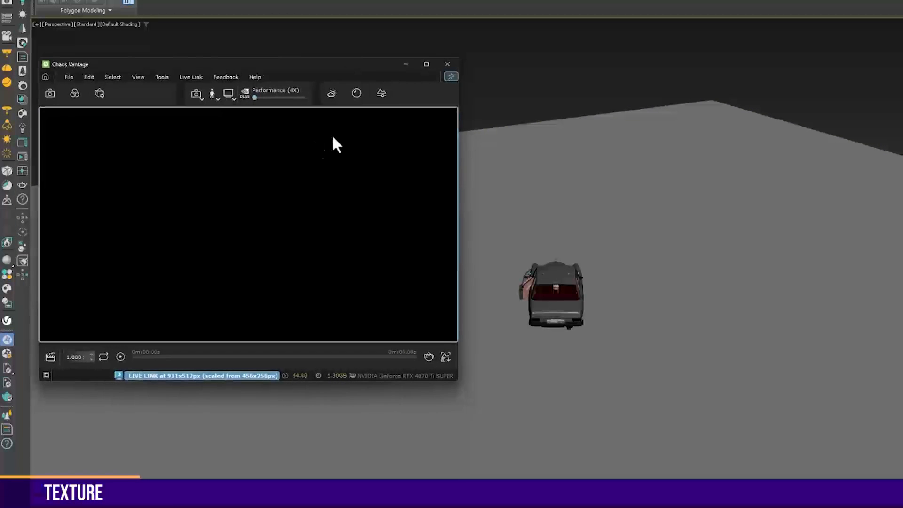
- Set Vantage's sky environment mode to Solid color with a light grey of RGB 0.820
left_click(330, 94)
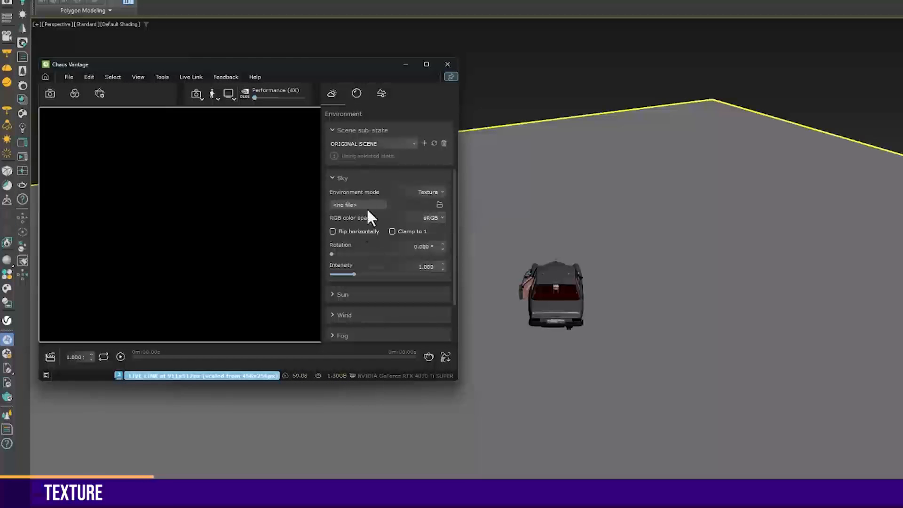
left_click(428, 192)
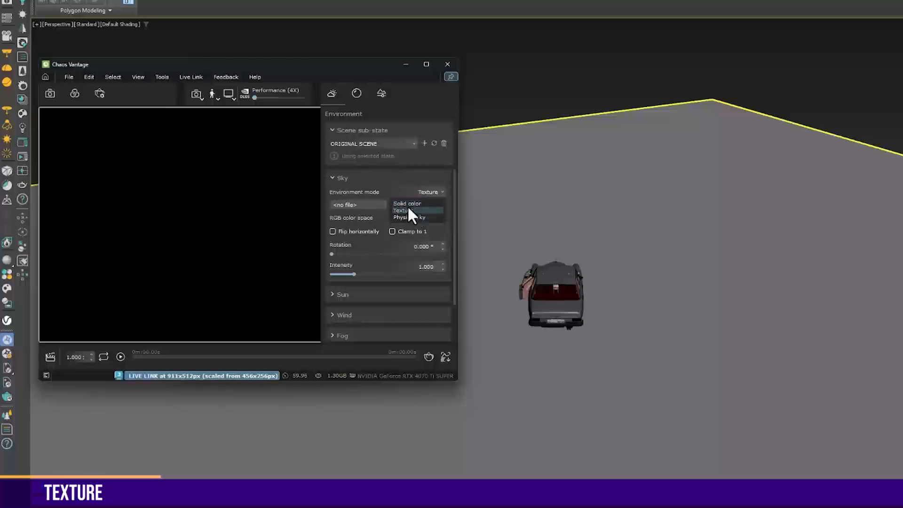
left_click(408, 204)
left_click(424, 204)
mouse_move(522, 259)
left_mouse_down()
mouse_move(532, 256)
mouse_move(532, 241)
left_mouse_up()
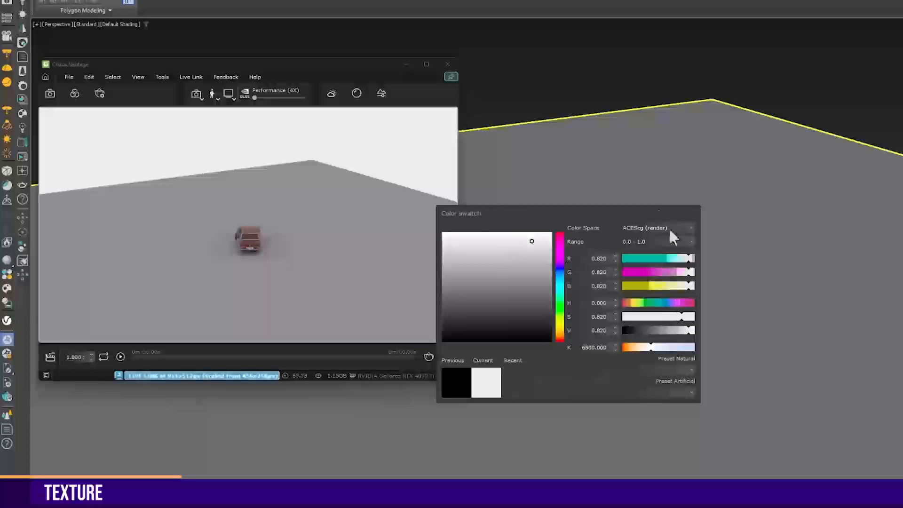
left_click(360, 150)
- Switch Vantage's sky environment mode to Texture
left_click(330, 93)
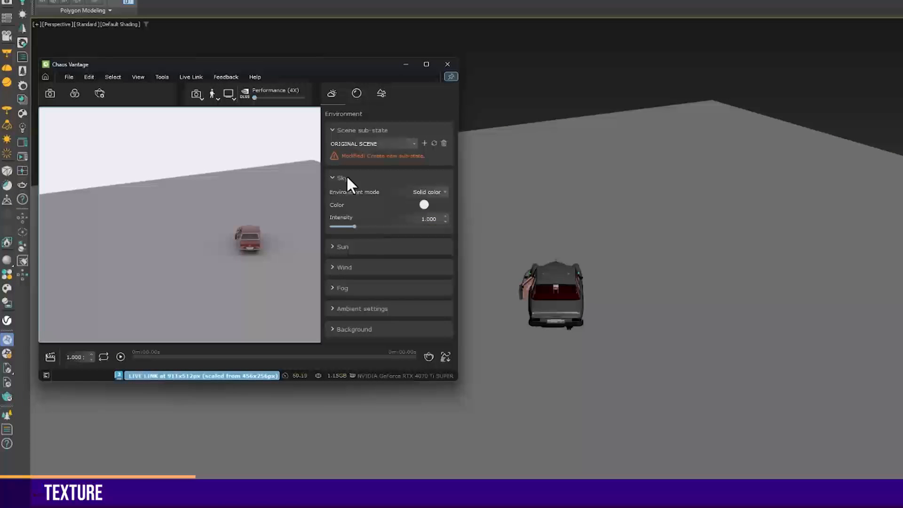
left_click(414, 210)
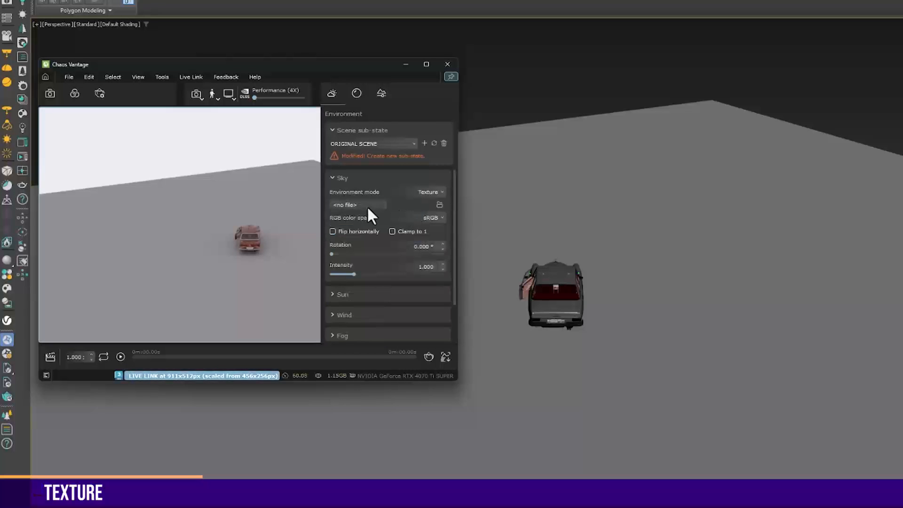
left_click(367, 205)
left_click(390, 251)
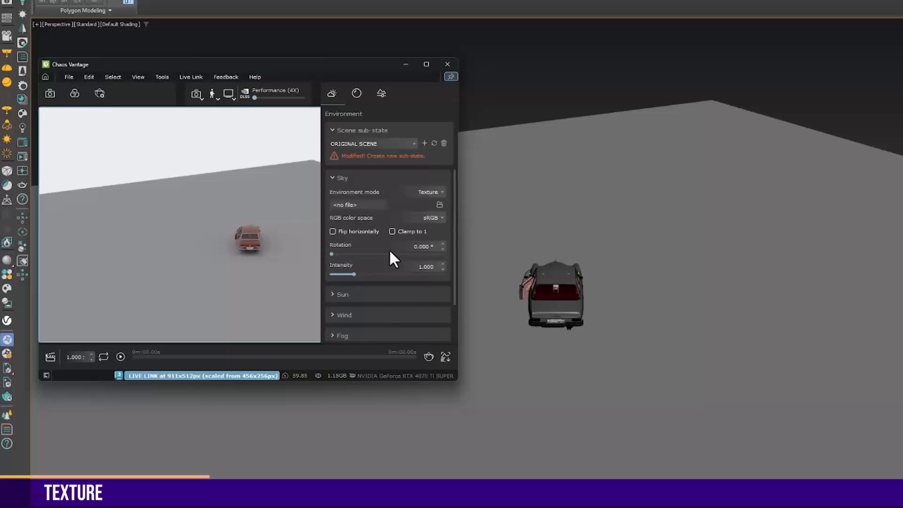
- Examine the car's paint, open door, front wheel and rear up close in the Vantage live render
right_click_drag(248, 225, 249, 224)
middle_click_drag(248, 225, 292, 280)
scroll(190, 256, "up", 4)
right_click_drag(190, 256, 185, 246)
middle_click_drag(185, 246, 396, 216)
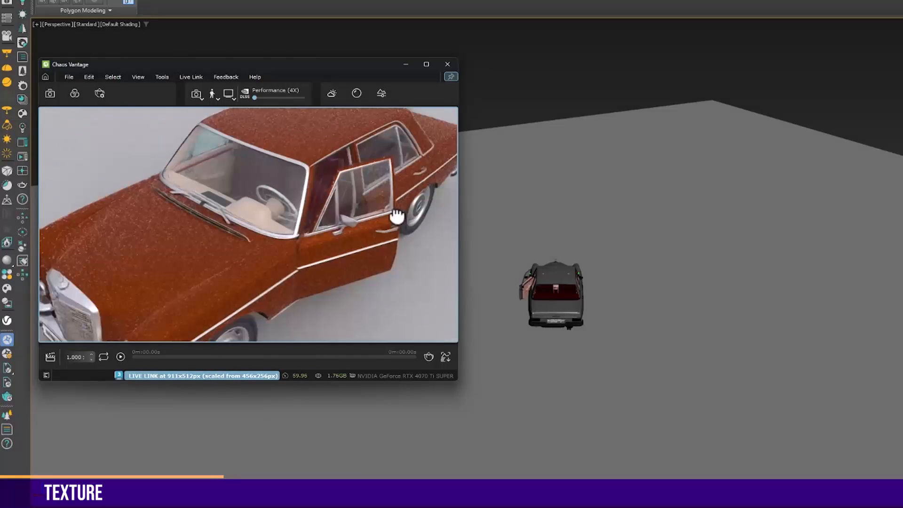
middle_click_drag(275, 267, 291, 225)
middle_click_drag(239, 250, 258, 216)
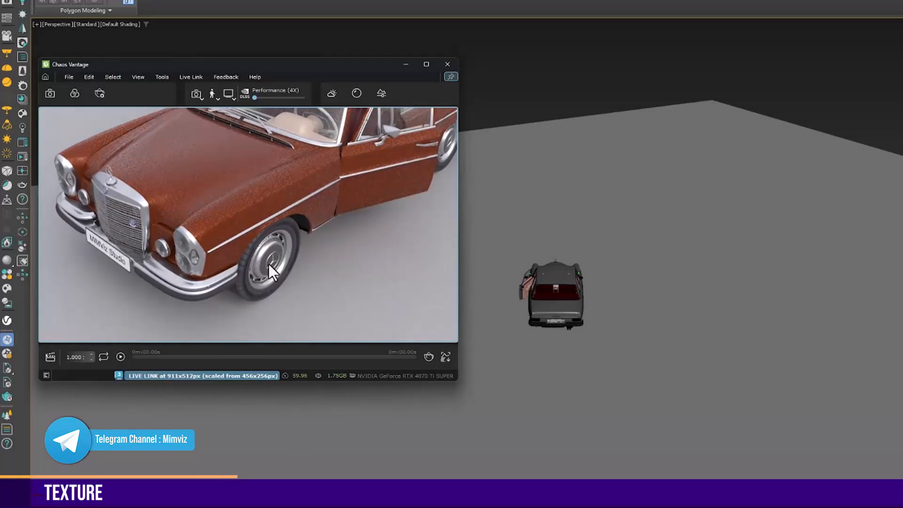
right_click_drag(273, 254, 175, 221)
scroll(275, 268, "up", 2)
scroll(288, 220, "down", 3)
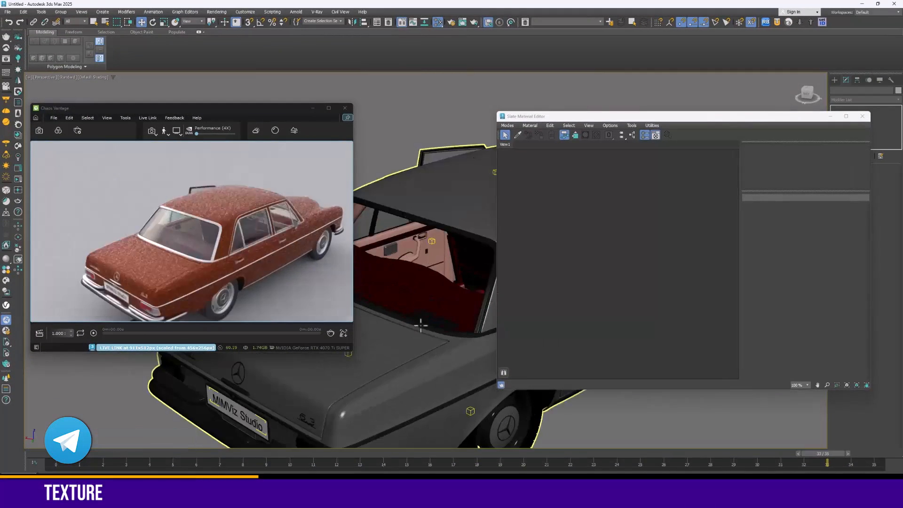
- Pick the car's Multi/Sub-Object material into the material editor, hide its unused slots and lay out the node tree
left_click(517, 135)
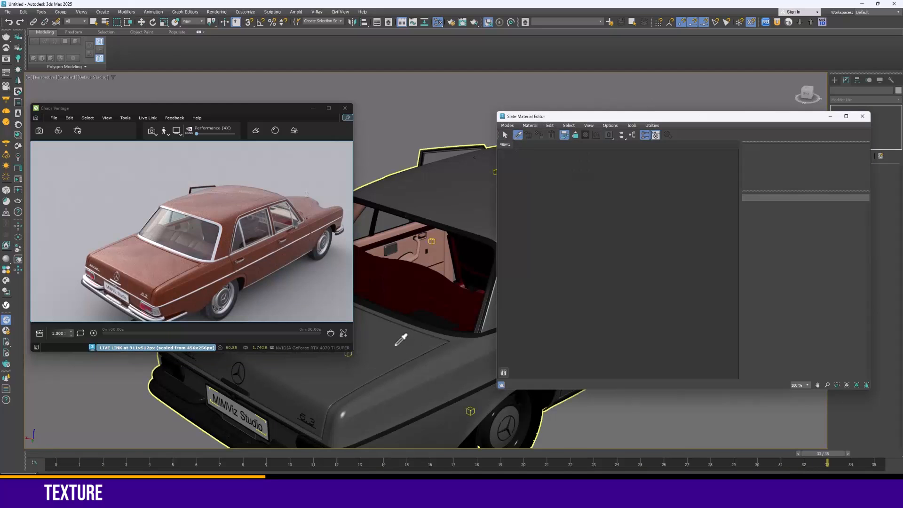
left_click(476, 322)
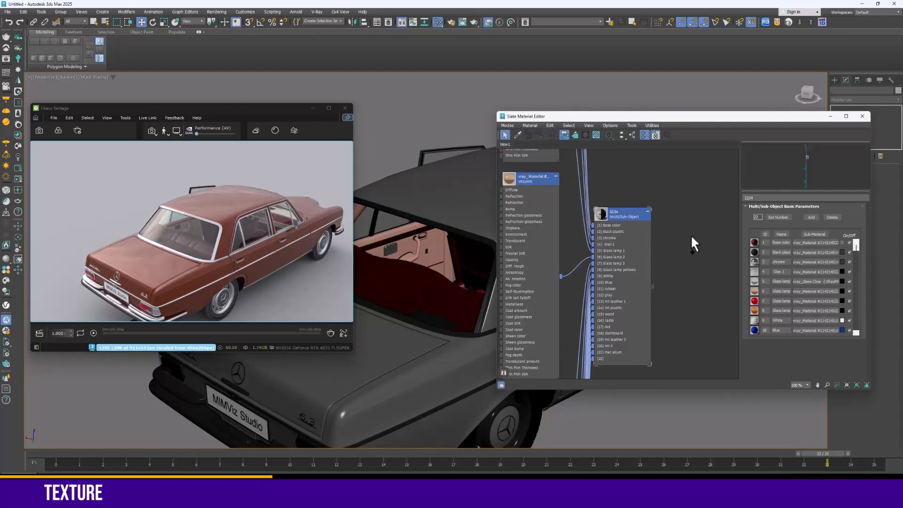
key("h")
key("l")
key("z")
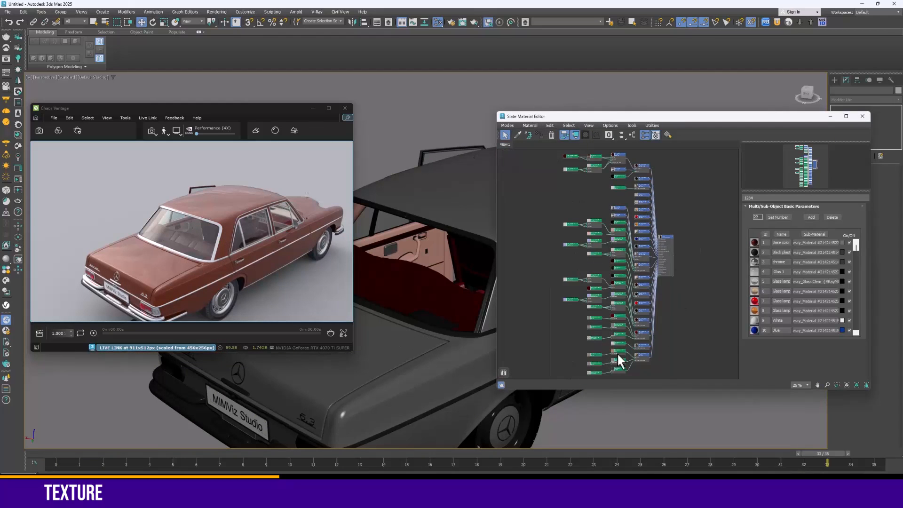
scroll(597, 200, "up", 8)
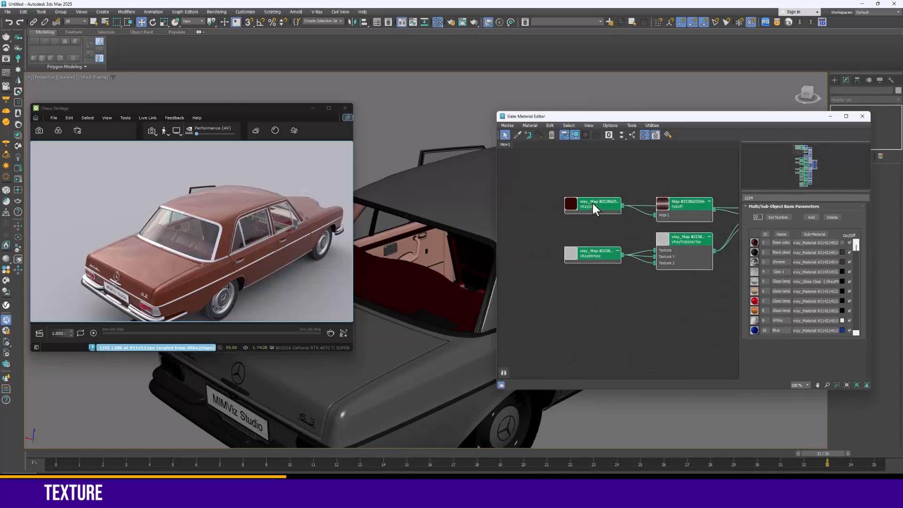
- Try purple and dark blue body paint colours on the VRayColor map feeding the falloff, checking them in Vantage
double_click(594, 204)
left_click(854, 258)
left_click_drag(535, 202, 527, 200)
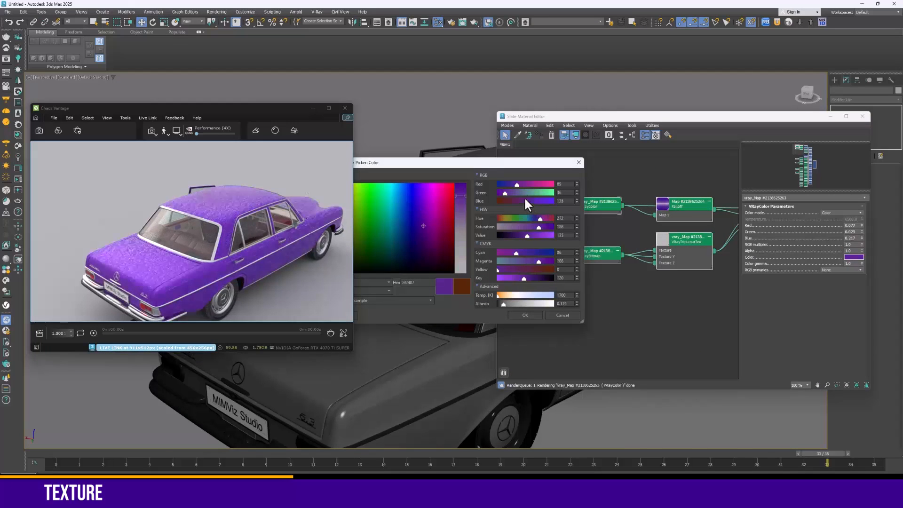
left_click(529, 193)
left_click(533, 278)
left_click(527, 262)
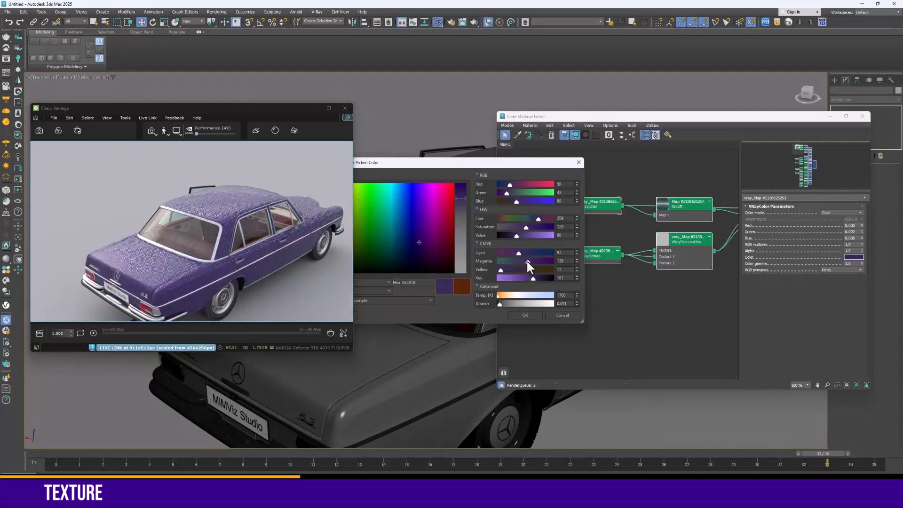
left_click(532, 200)
mouse_move(518, 227)
left_mouse_down()
mouse_move(500, 228)
mouse_move(535, 228)
left_mouse_up()
left_click(542, 278)
mouse_move(128, 264)
right_mouse_down()
mouse_move(193, 218)
mouse_move(270, 222)
mouse_move(179, 197)
right_mouse_up()
left_click_drag(515, 226, 500, 235)
scroll(170, 243, "up", 3)
scroll(202, 237, "down", 3)
middle_click_drag(202, 238, 197, 260)
scroll(197, 259, "up", 2)
left_click(563, 314)
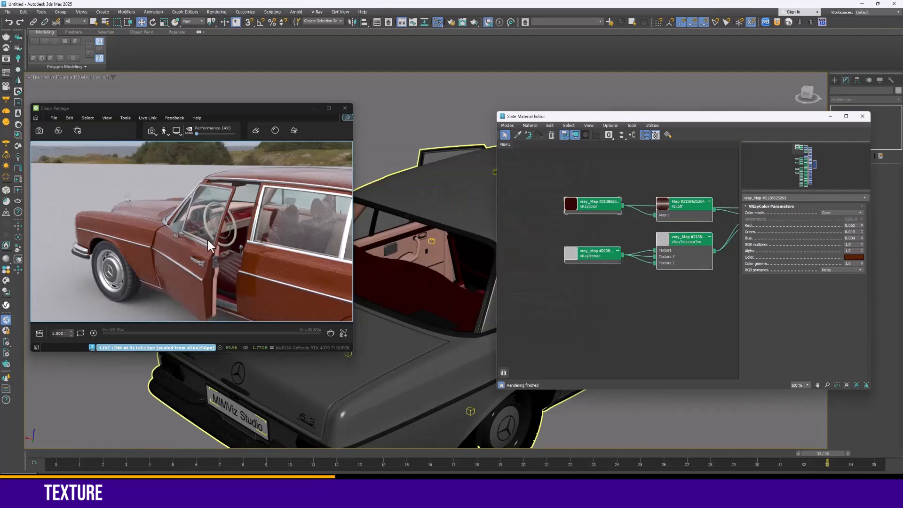
- Clear all of the car material's nodes from the material editor view
mouse_move(215, 250)
right_mouse_down()
mouse_move(236, 265)
mouse_move(161, 251)
mouse_move(234, 269)
mouse_move(216, 256)
right_mouse_up()
scroll(161, 251, "down", 3)
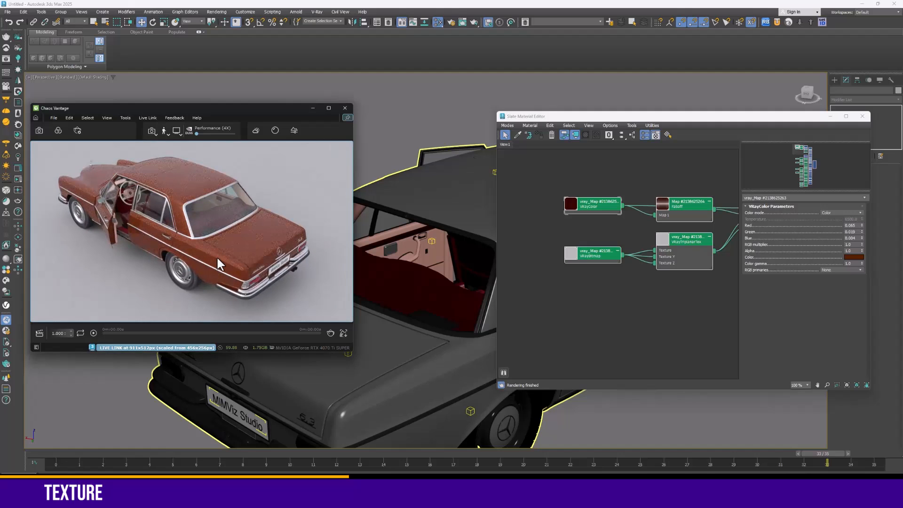
left_click(667, 325)
key("ctrl+a")
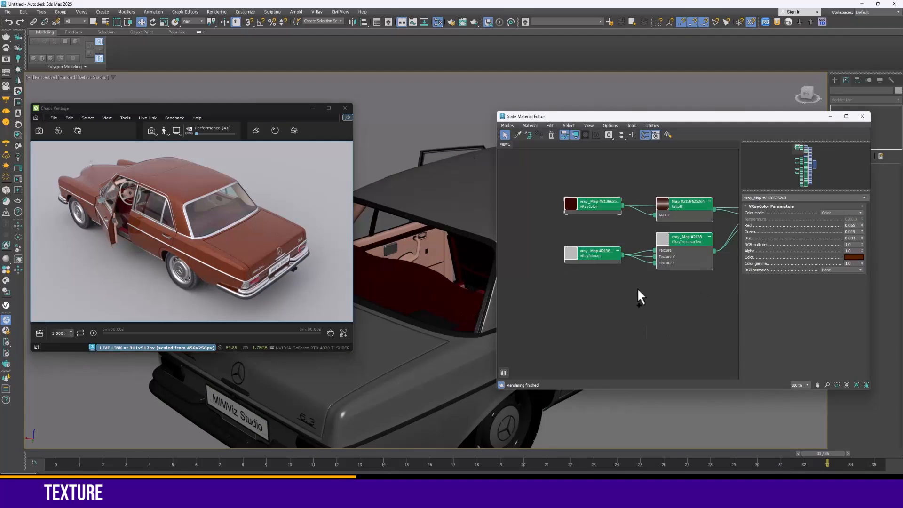
key("Delete")
scroll(282, 269, "up", 5)
right_click_drag(275, 263, 270, 198)
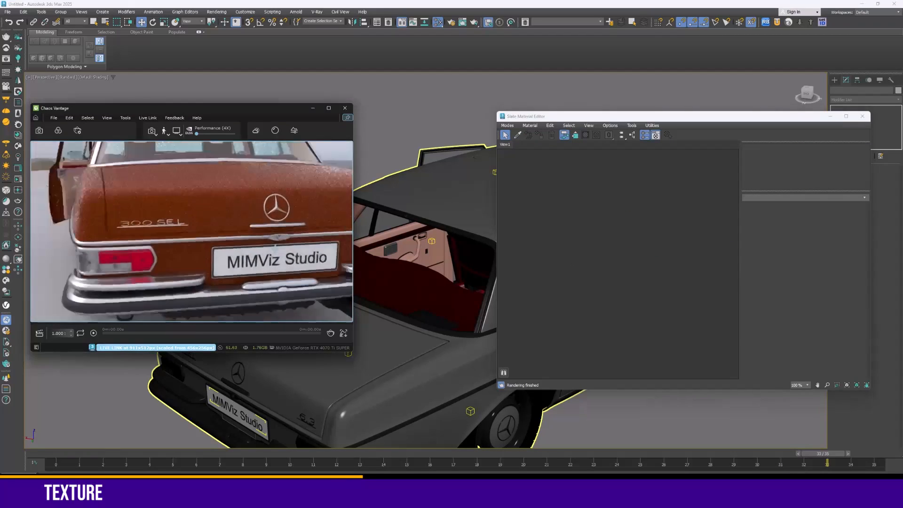
scroll(261, 264, "down", 5)
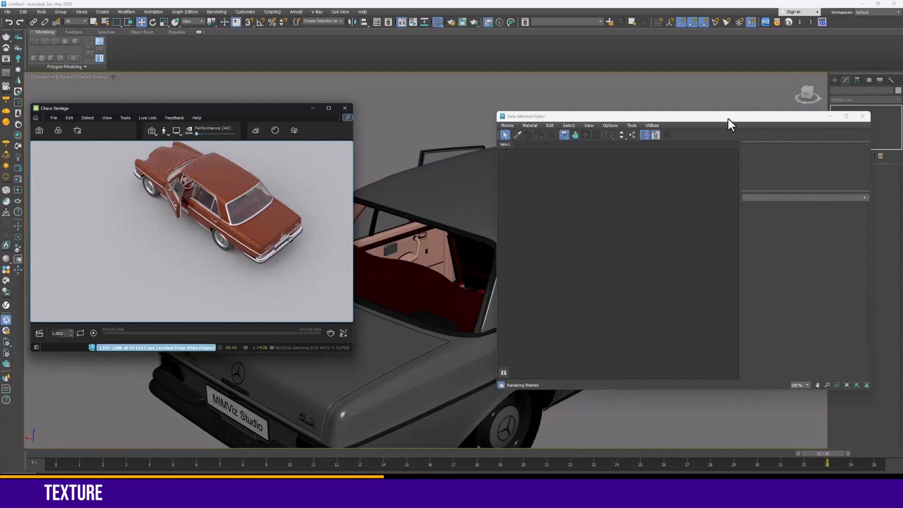
- Create a VRayMtl material, hide its unused slots and enlarge its preview
mouse_move(729, 124)
left_mouse_down()
mouse_move(739, 226)
mouse_move(727, 126)
left_mouse_up()
right_click(581, 202)
mouse_move(607, 206)
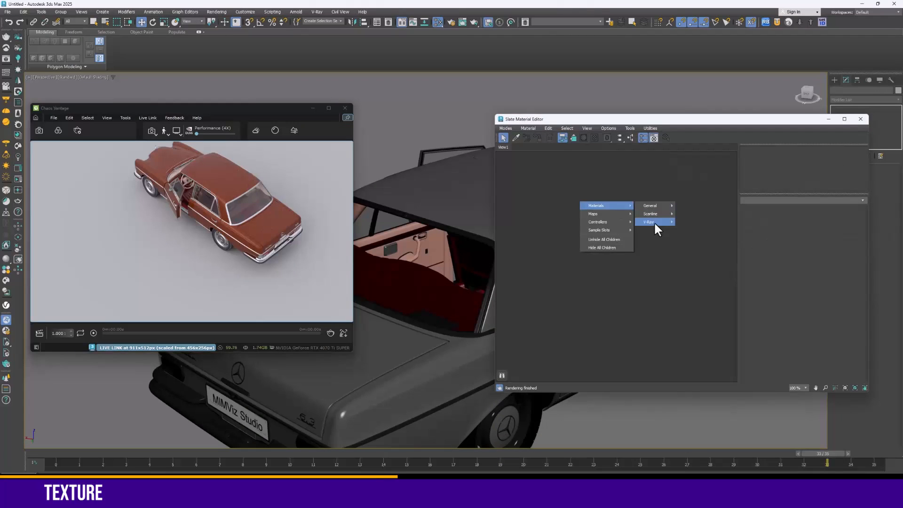
mouse_move(654, 221)
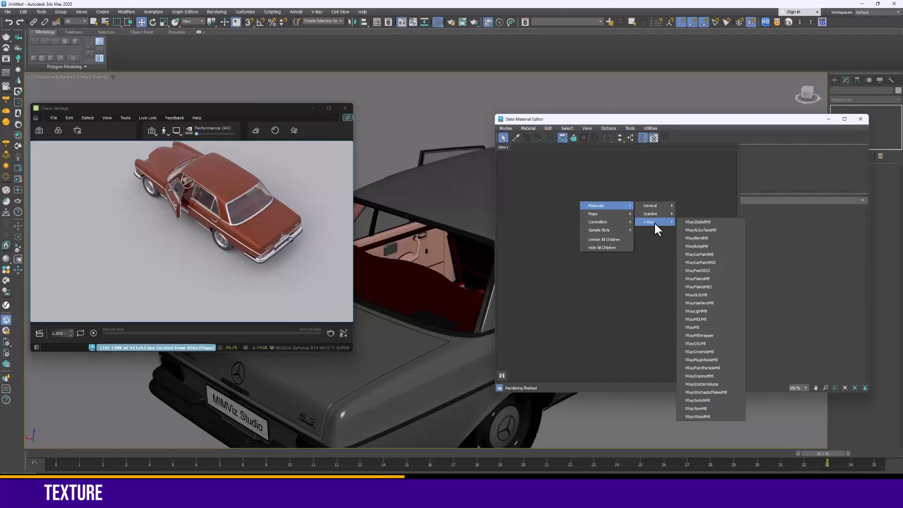
left_click(724, 326)
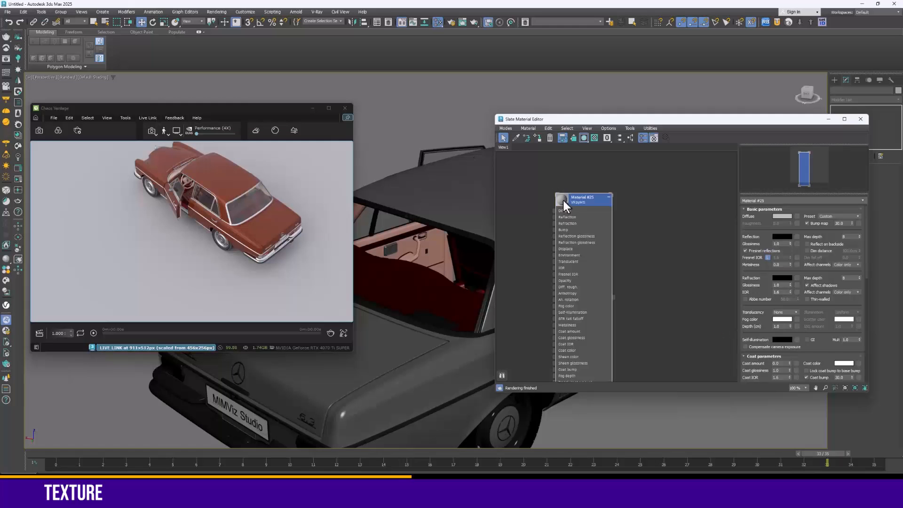
key("h")
double_click(563, 200)
middle_click_drag(557, 225, 609, 242)
scroll(600, 234, "down", 2)
scroll(589, 227, "up", 1)
- Switch to File Explorer and look through the Ground 074 4k texture folder inside 20_Wheat Has Grown
right_click(570, 228)
mouse_move(614, 241)
left_click(687, 254)
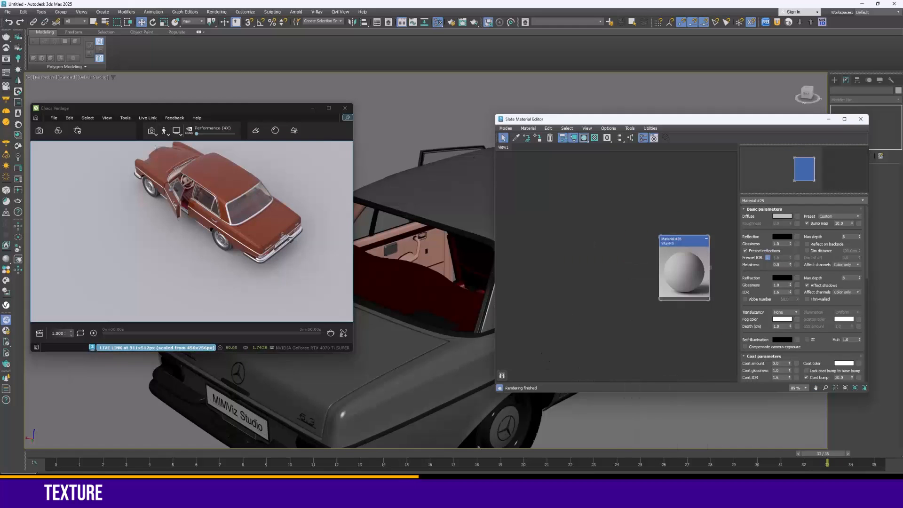
key("alt+Tab")
left_click_drag(500, 113, 633, 124)
double_click(415, 215)
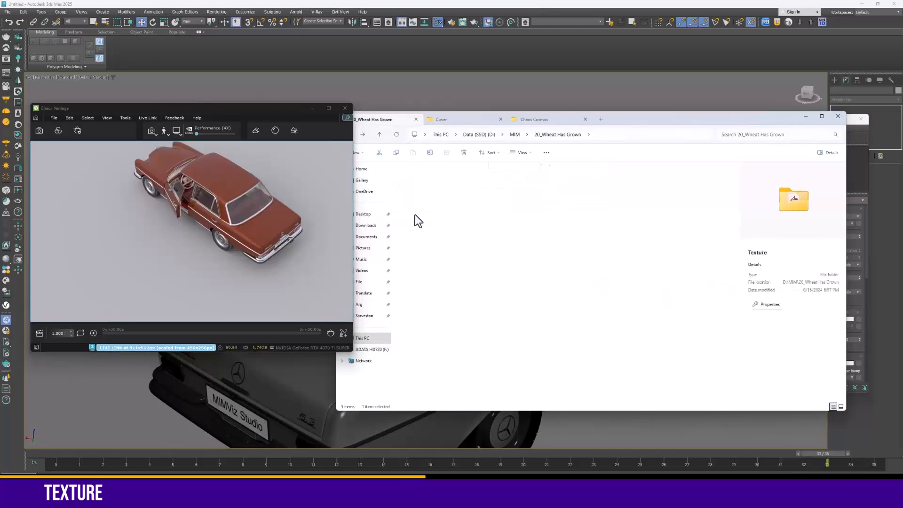
double_click(419, 200)
left_click_drag(601, 229, 668, 174)
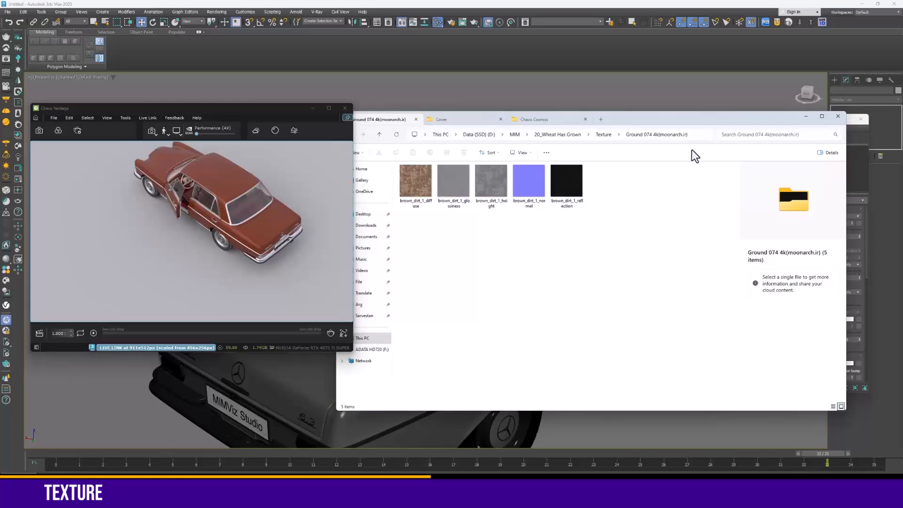
left_click(802, 117)
- Add a VRayBitmap map that loads brown_dirt_1_diffuse from the Ground 074 4k texture folder
right_click(560, 230)
mouse_move(586, 240)
mouse_move(637, 282)
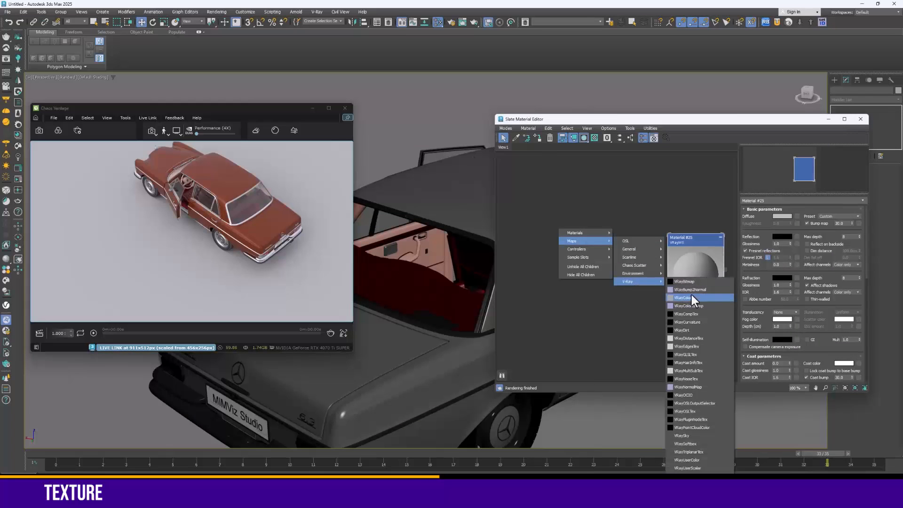
left_click(684, 281)
left_click_drag(135, 13, 556, 76)
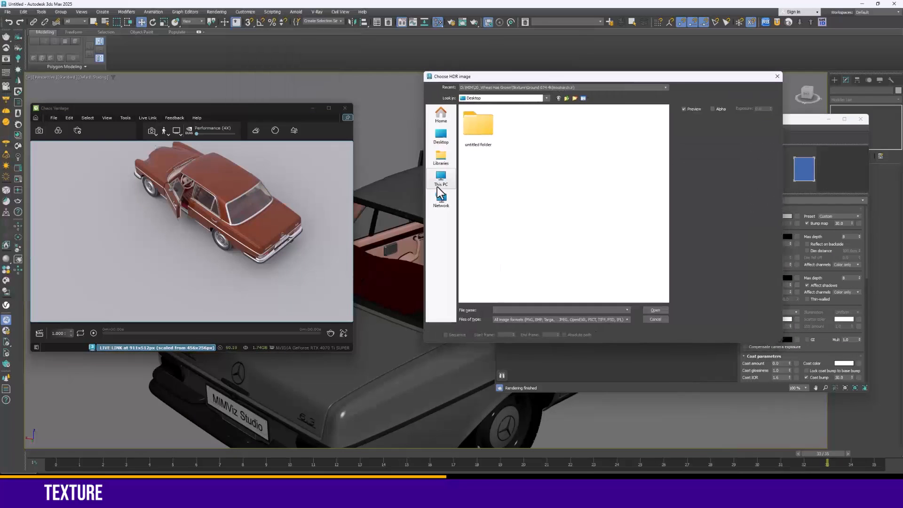
left_click(441, 178)
double_click(527, 143)
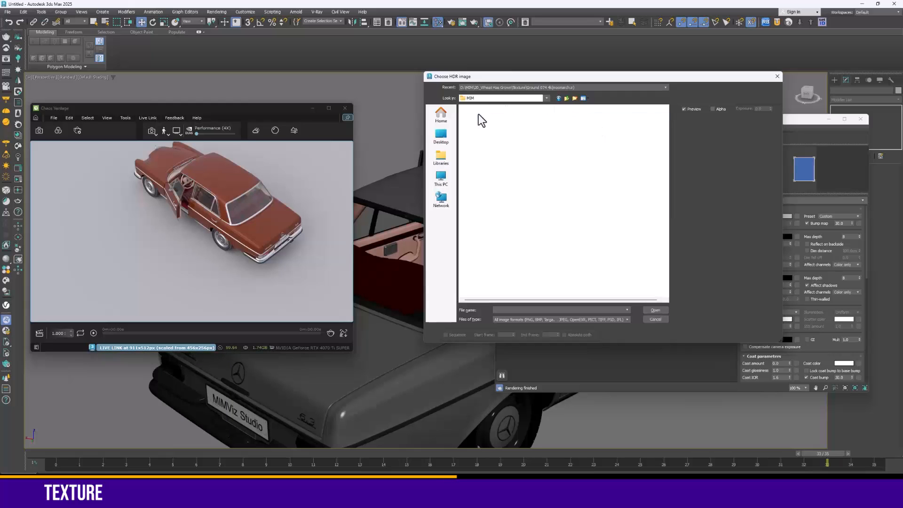
double_click(483, 146)
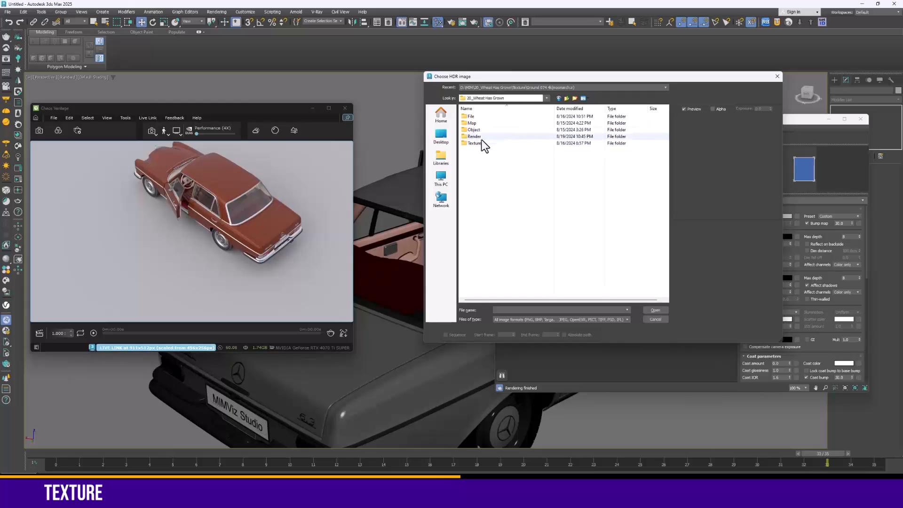
double_click(482, 139)
double_click(476, 127)
left_click(476, 123)
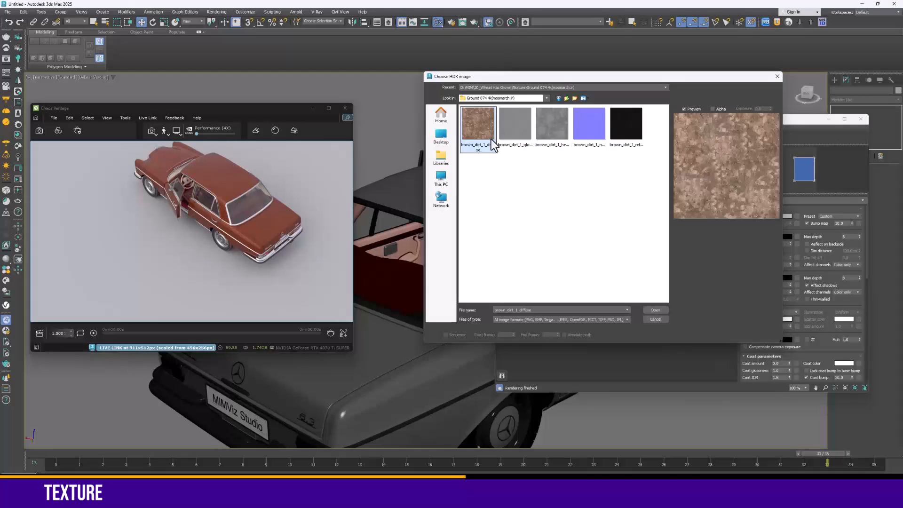
left_click(656, 310)
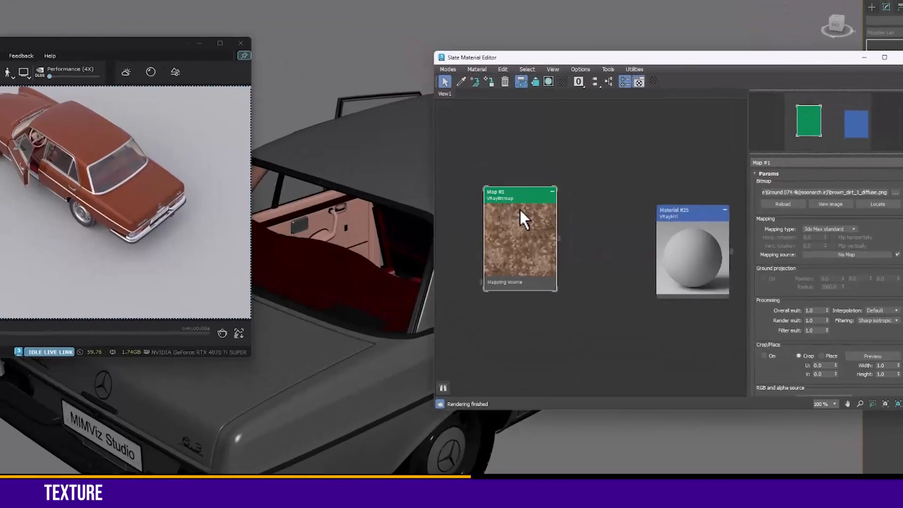
- Feed the dirt diffuse bitmap into a new Color Correction map
middle_click_drag(520, 208, 513, 161)
left_click_drag(513, 160, 475, 134)
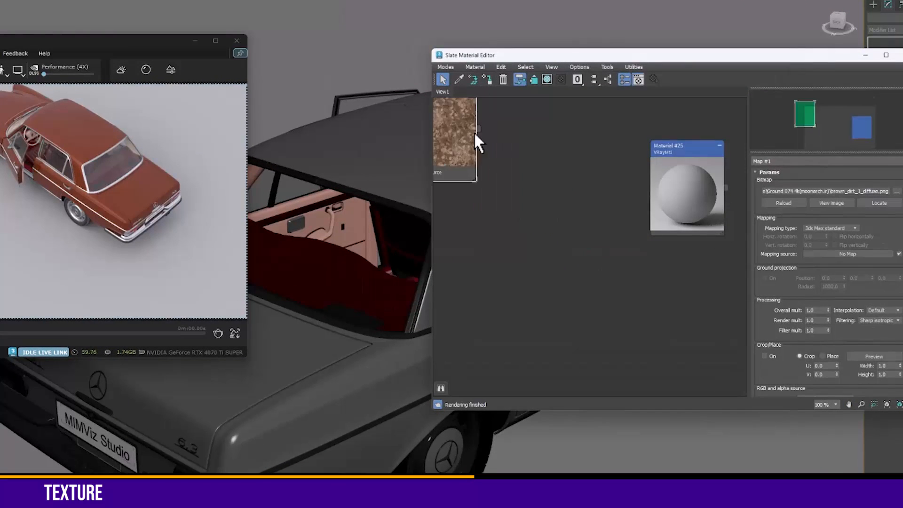
middle_click_drag(475, 133, 564, 202)
left_click_drag(567, 200, 605, 201)
mouse_move(636, 216)
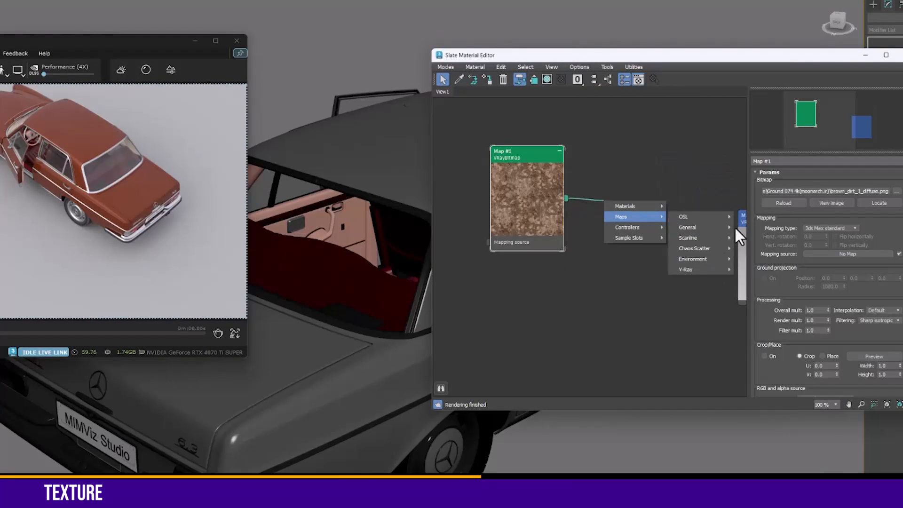
mouse_move(695, 272)
mouse_move(694, 227)
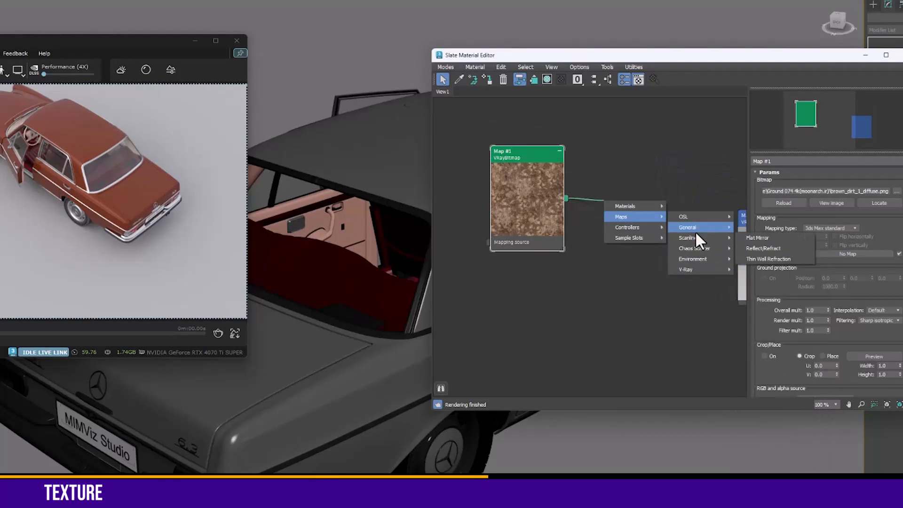
left_click(785, 228)
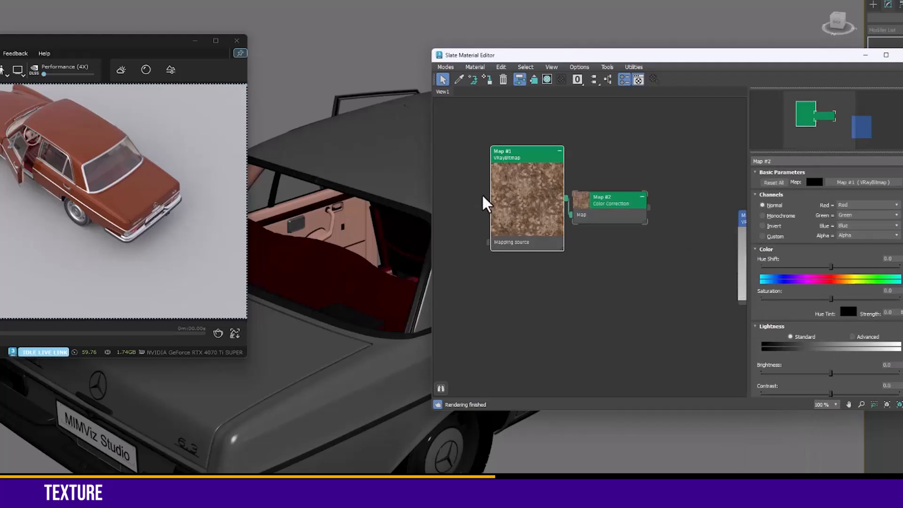
- Connect the Color Correction output to the Diffuse slot of the VRayMtl material
middle_click_drag(488, 202, 454, 224)
left_click_drag(714, 269, 716, 268)
left_click(739, 2)
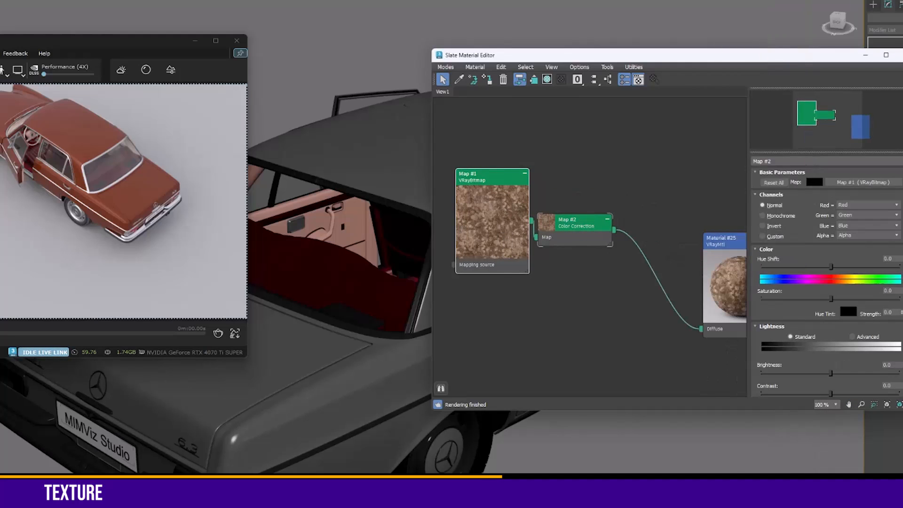
- Assign the dirt material to the ground plane, show it in the viewport and close the material editor
middle_click_drag(9, 226, 53, 245)
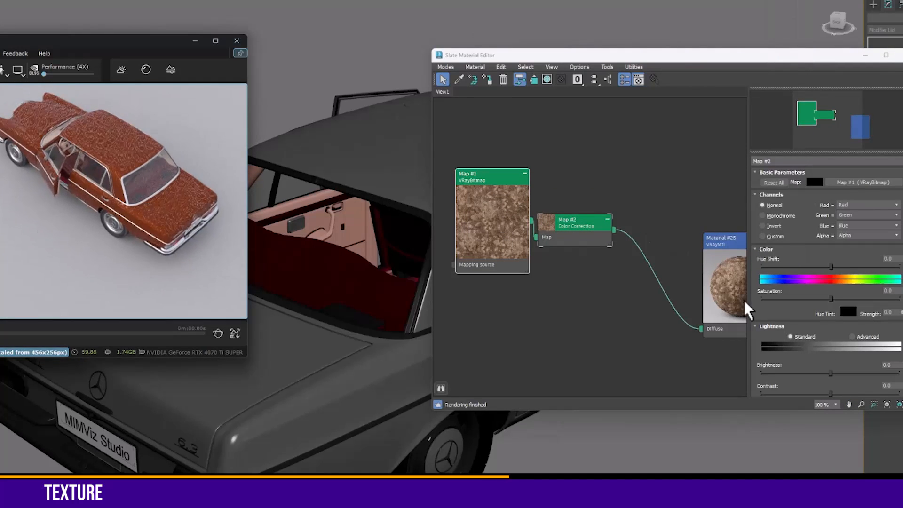
left_click(800, 442)
right_click(734, 246)
left_click(752, 266)
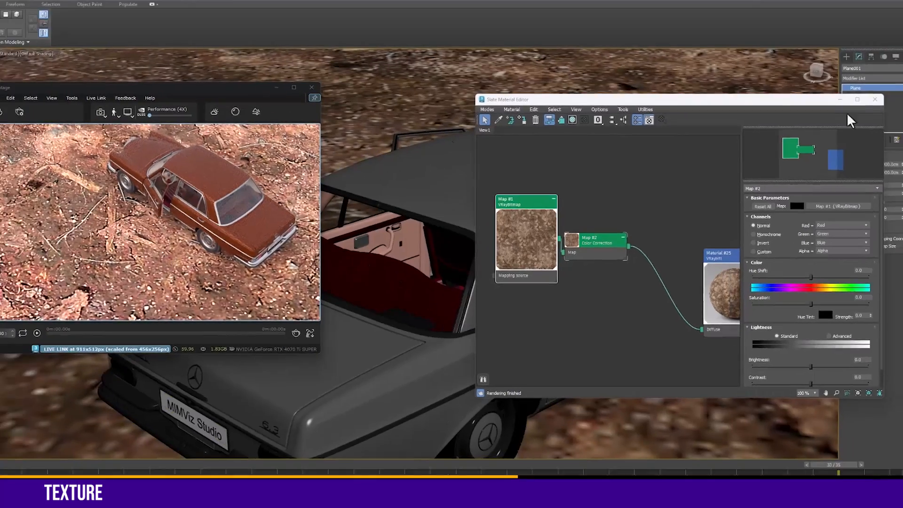
left_click(871, 99)
- Add a UVW Map modifier to the ground plane with a length and width of 400
left_click(885, 30)
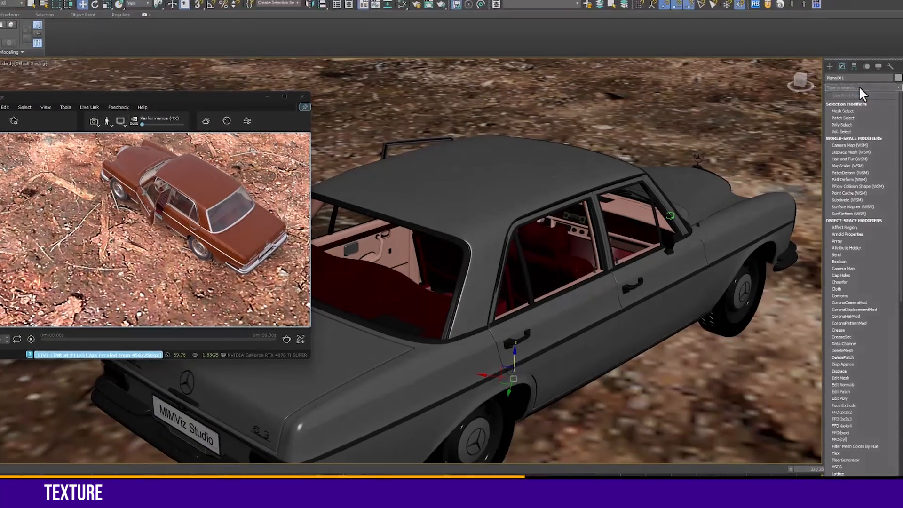
type("uvw")
key("Return")
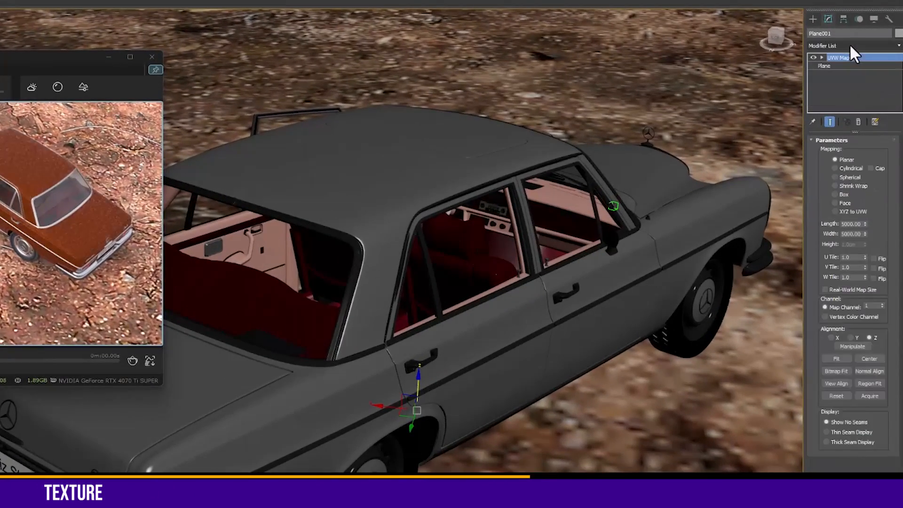
left_click(854, 220)
type("400")
key("Tab")
type("400")
key("Tab")
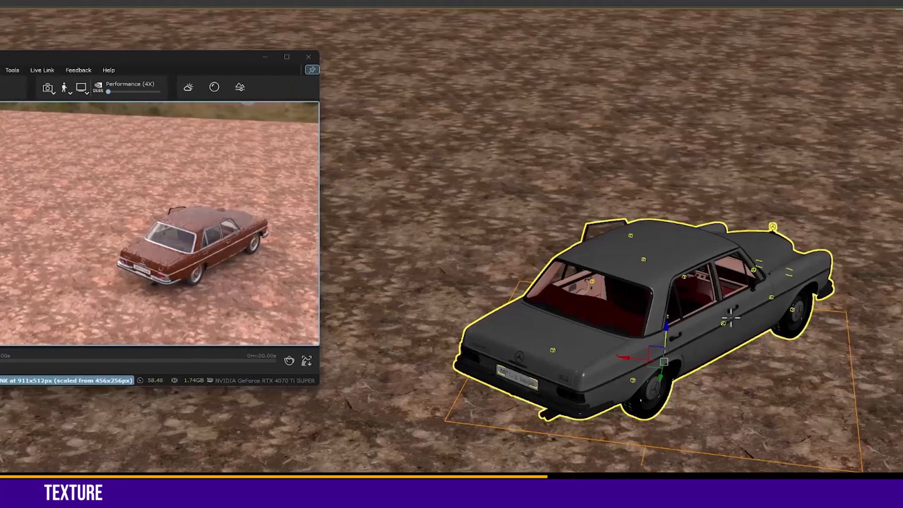
- Examine the scale of the dirt texture around the car in the Vantage render and the viewport
left_click_drag(51, 263, 33, 250)
scroll(318, 240, "up", 3)
middle_click_drag(318, 240, 275, 214)
scroll(274, 214, "down", 3)
left_click_drag(274, 213, 329, 240)
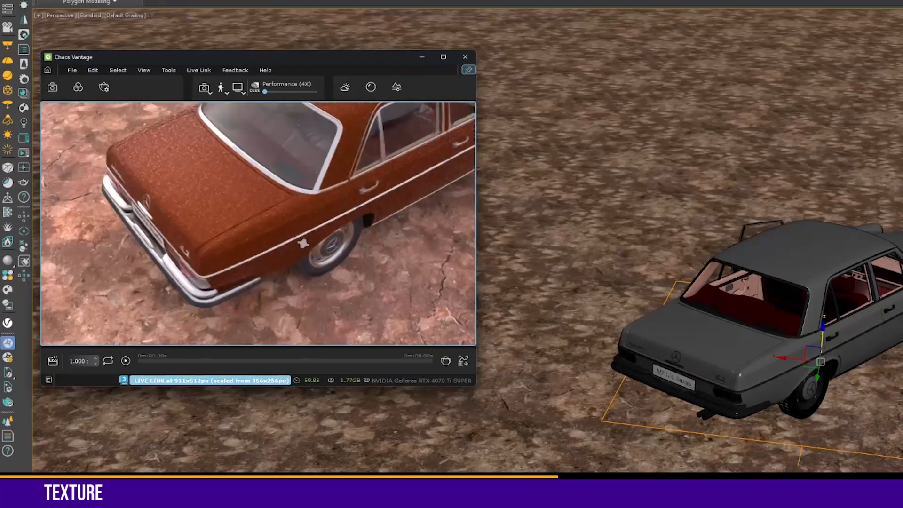
scroll(762, 275, "up", 5)
middle_click_drag(761, 424, 661, 375)
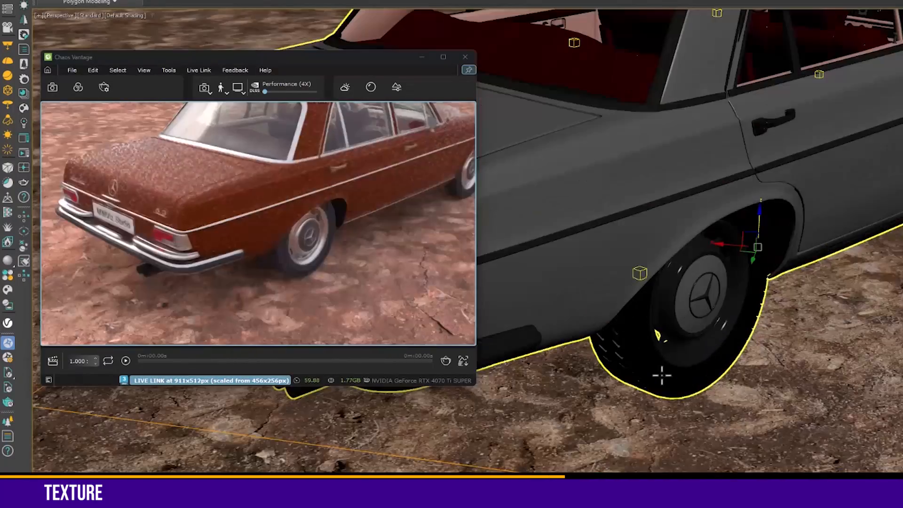
- Set the saturation to about -32.2 and the brightness to about 10.96 in the dirt texture's Color Correction map
key("m")
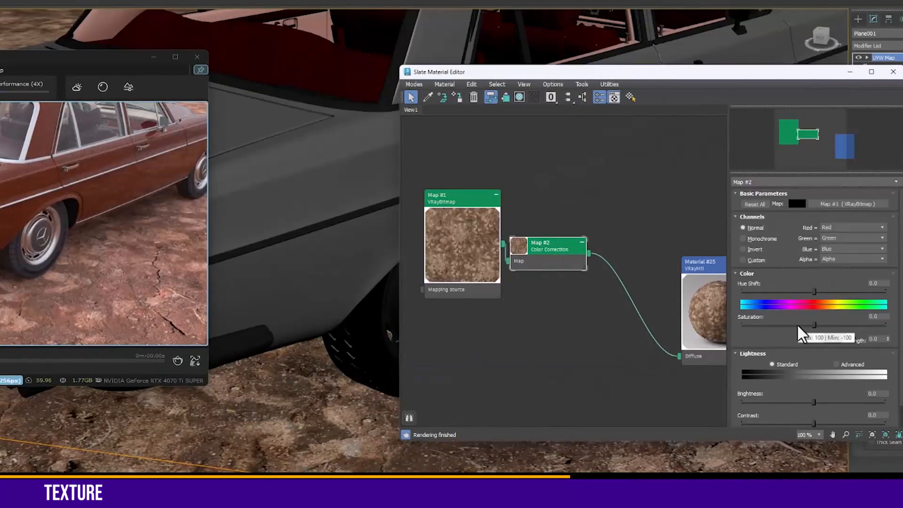
left_click_drag(798, 326, 792, 324)
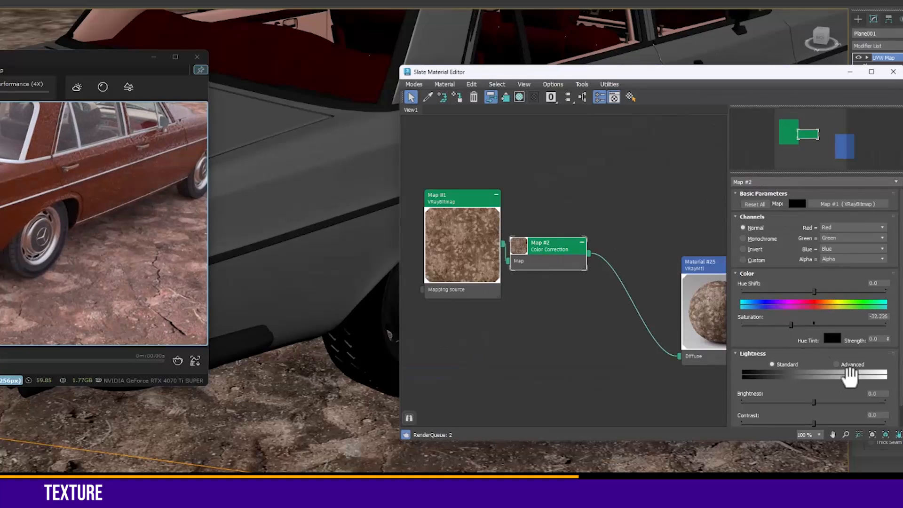
left_click_drag(815, 403, 821, 402)
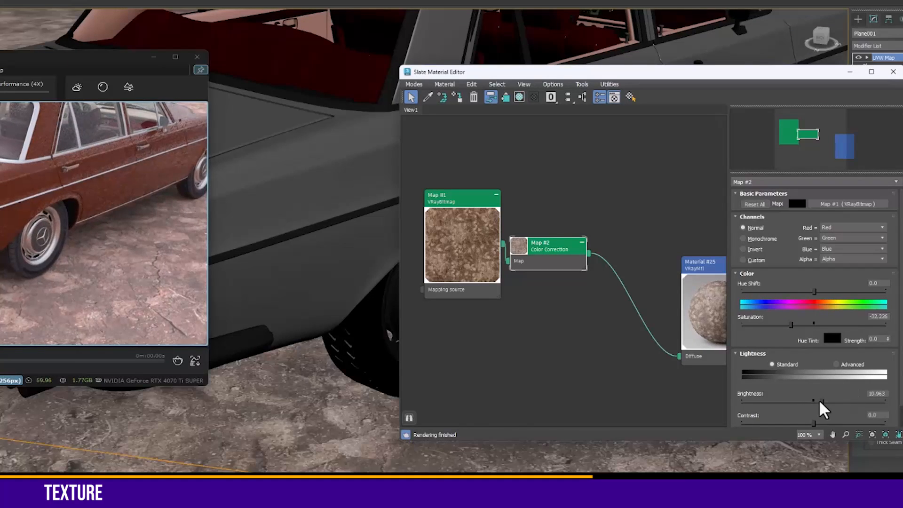
left_click_drag(43, 261, 1, 246)
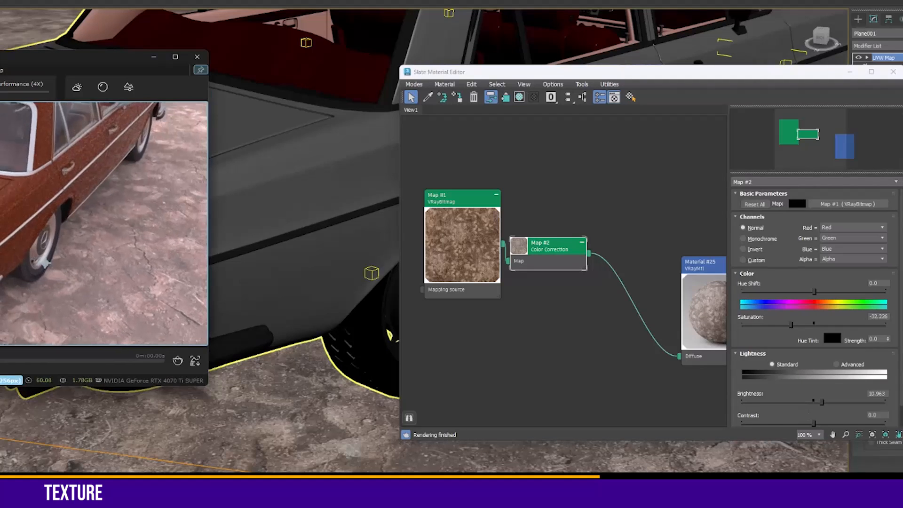
- Duplicate the diffuse bitmap node, load brown_dirt_1_glossiness into the copy and connect it to the material's Reflection glossiness slot
middle_click_drag(602, 290, 605, 201)
scroll(605, 202, "down", 1)
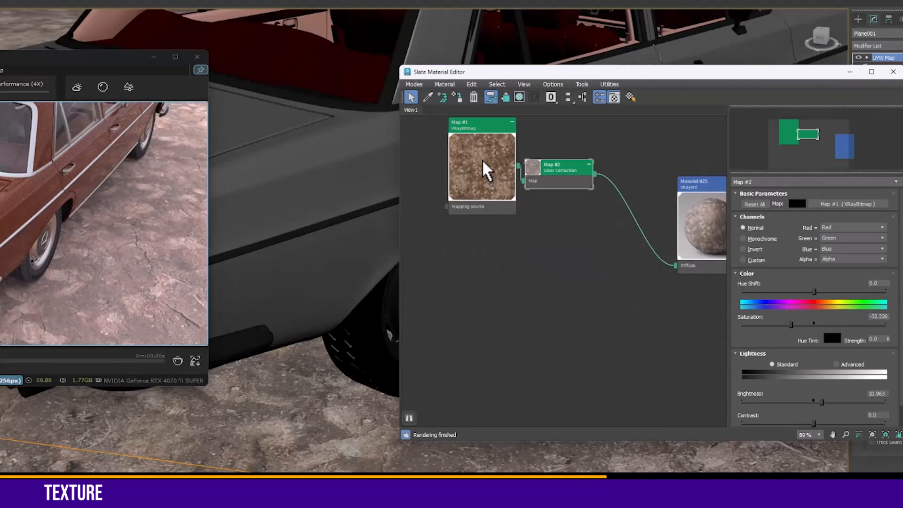
left_click_drag(487, 171, 486, 284, "shift")
double_click(486, 284)
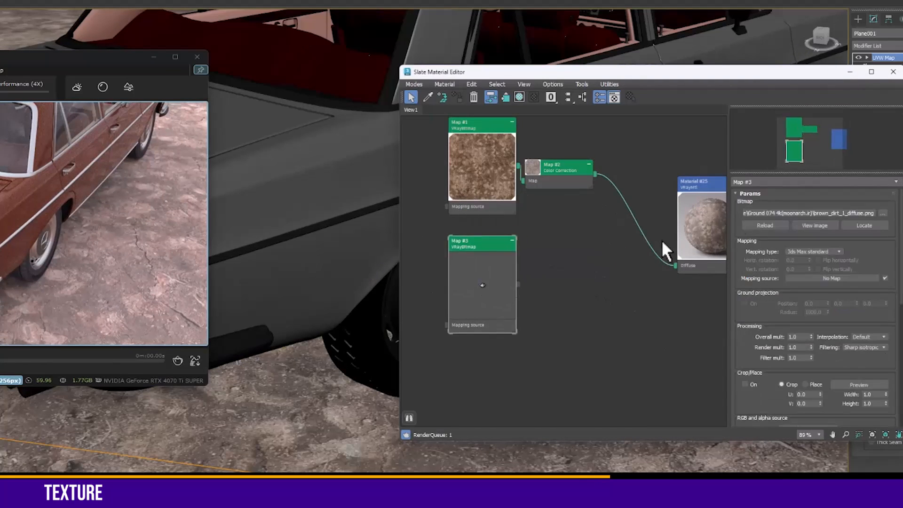
left_click(879, 210)
left_click(431, 79)
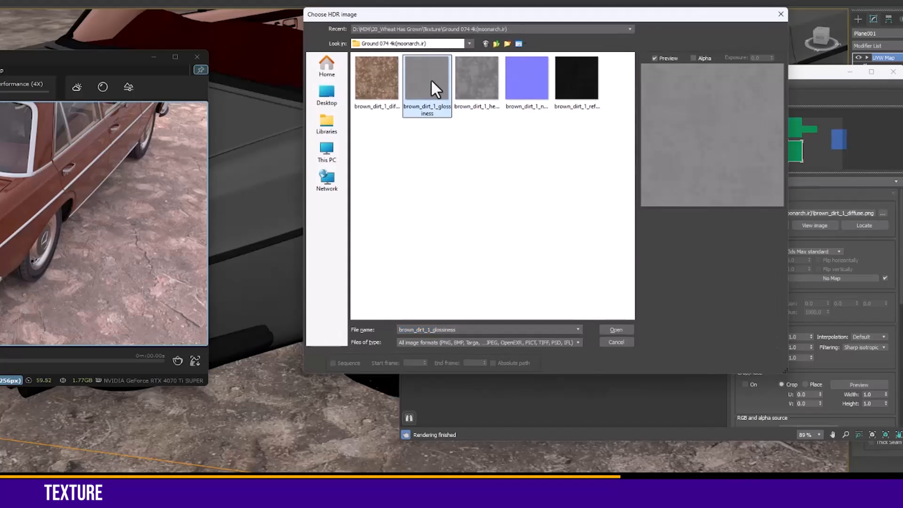
left_click(611, 330)
mouse_move(518, 285)
left_mouse_down()
mouse_move(707, 227)
mouse_move(698, 295)
left_mouse_up()
- Duplicate the glossiness bitmap node, load brown_dirt_1_reflection into the copy and connect it to the material's Reflection slot
middle_click_drag(546, 255, 539, 228)
left_click_drag(486, 236, 488, 356, "shift")
left_click(882, 213)
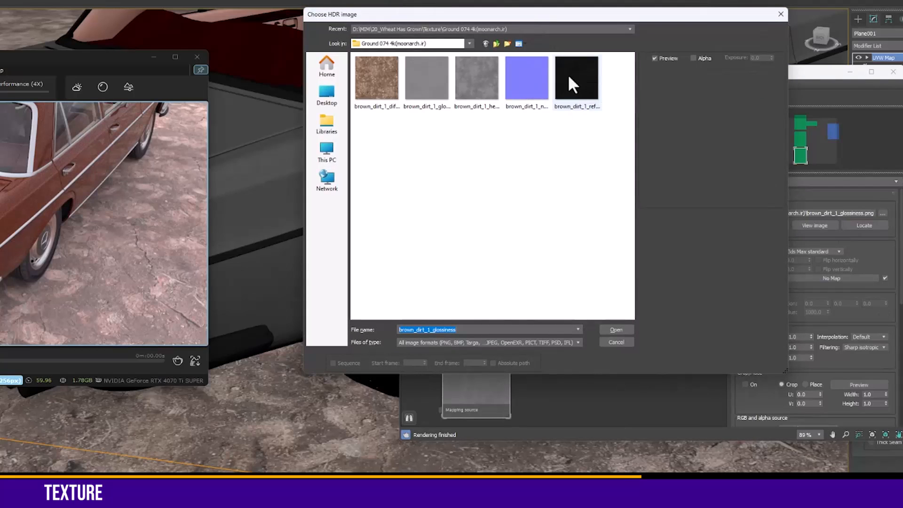
left_click(573, 79)
left_click(616, 330)
left_click_drag(512, 369, 701, 202)
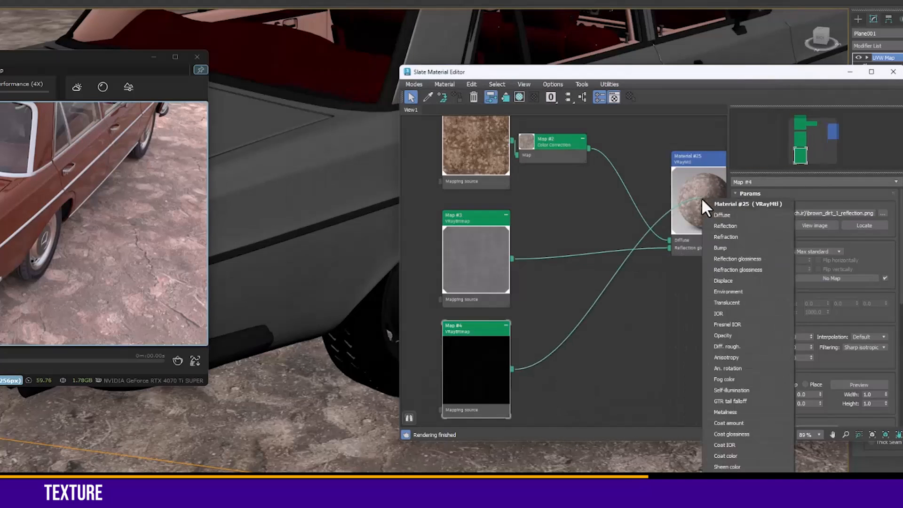
left_click(725, 226)
- Duplicate the reflection bitmap node, load brown_dirt_1_normal into the copy and set its color space transfer function to Inverse gamma
middle_click_drag(671, 306, 541, 268)
left_click_drag(487, 288, 487, 399, "shift")
left_click(882, 213)
left_click(529, 81)
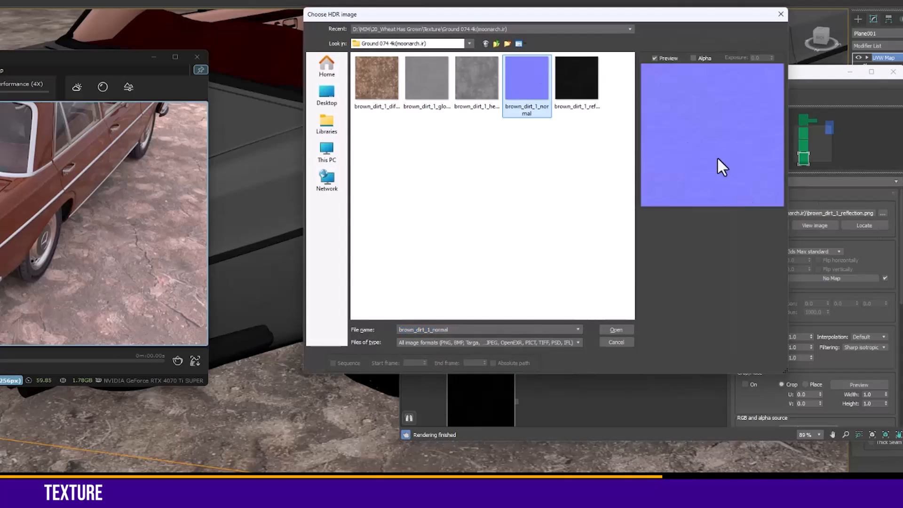
left_click(612, 329)
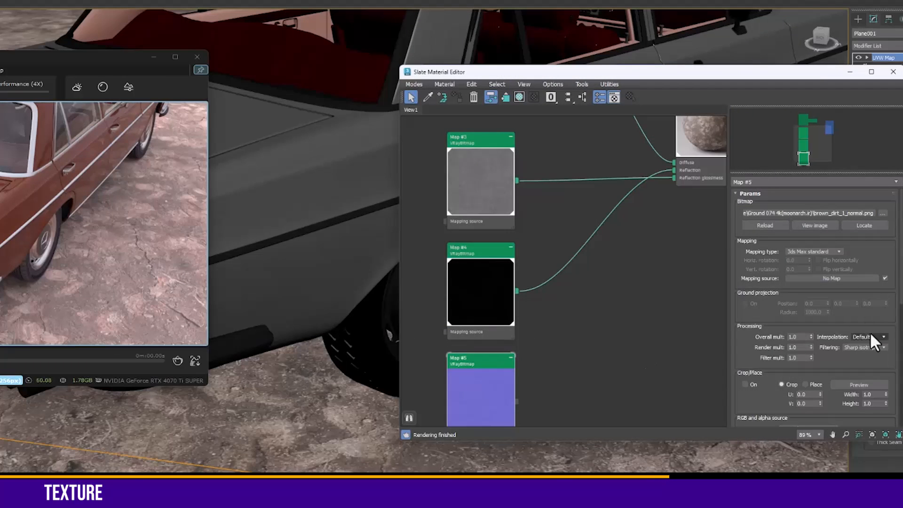
left_click_drag(857, 322, 857, 276)
left_click_drag(777, 334, 774, 223)
left_click(779, 302)
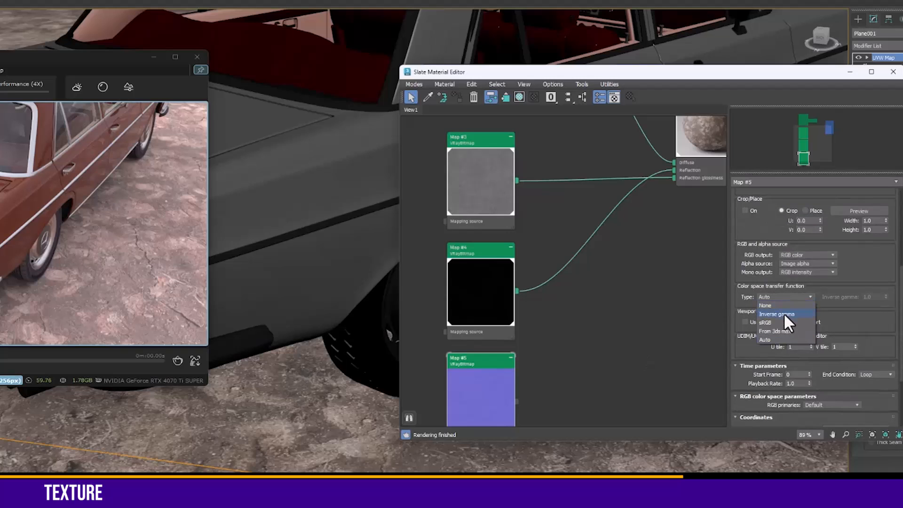
left_click(785, 314)
middle_click_drag(561, 316, 509, 253)
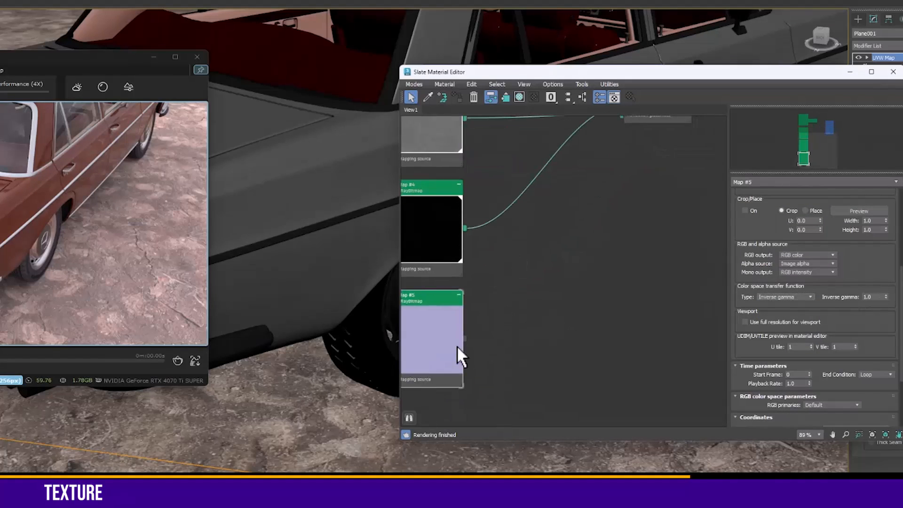
left_click_drag(465, 338, 499, 322)
mouse_move(553, 338)
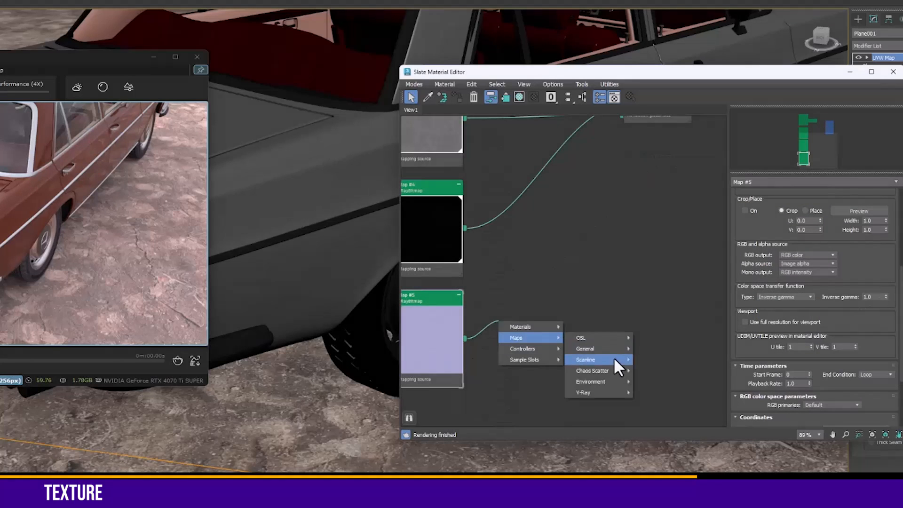
mouse_move(605, 391)
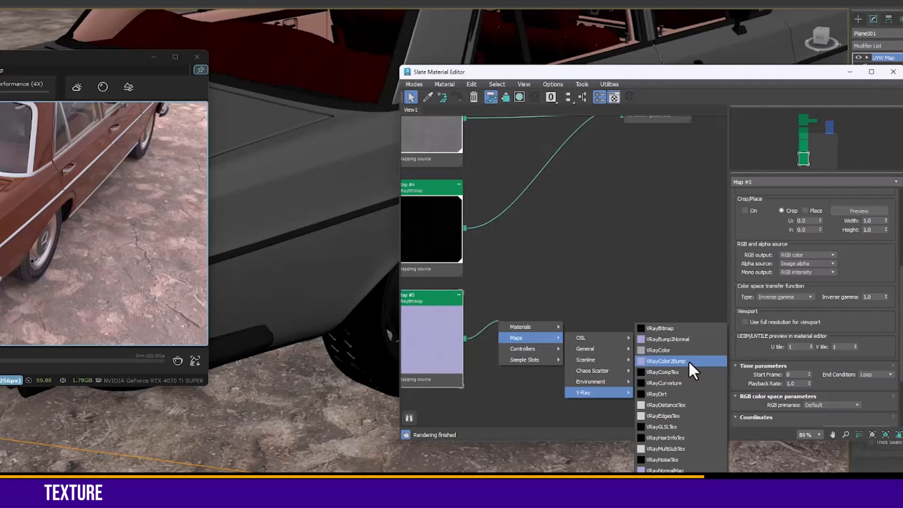
- Add a VRayNormalMap fed by the normal bitmap through its Normal map input, and space the two nodes apart
middle_click_drag(499, 321, 545, 166)
left_click_drag(514, 185, 542, 216)
mouse_move(566, 230)
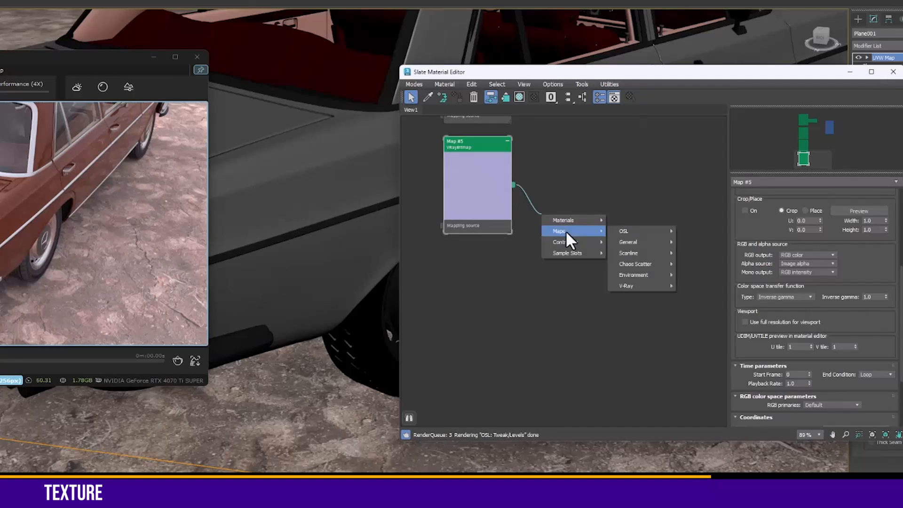
mouse_move(650, 287)
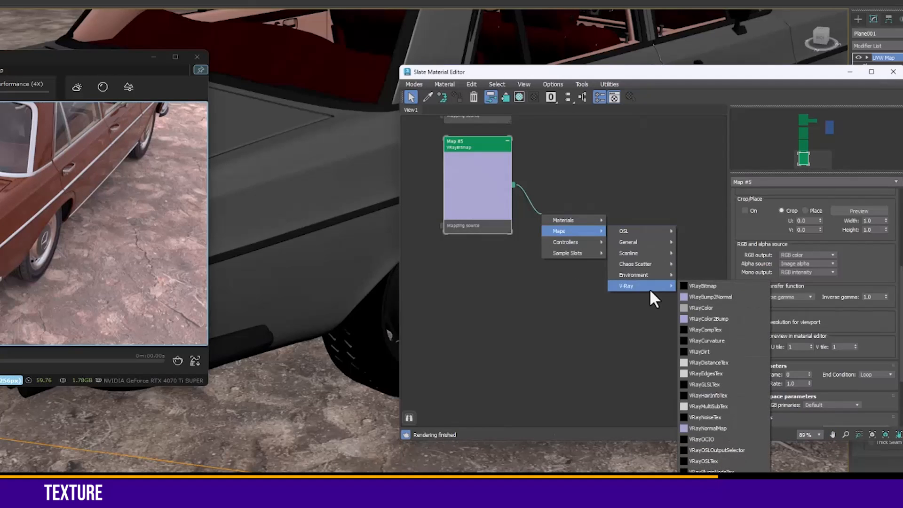
left_click(708, 429)
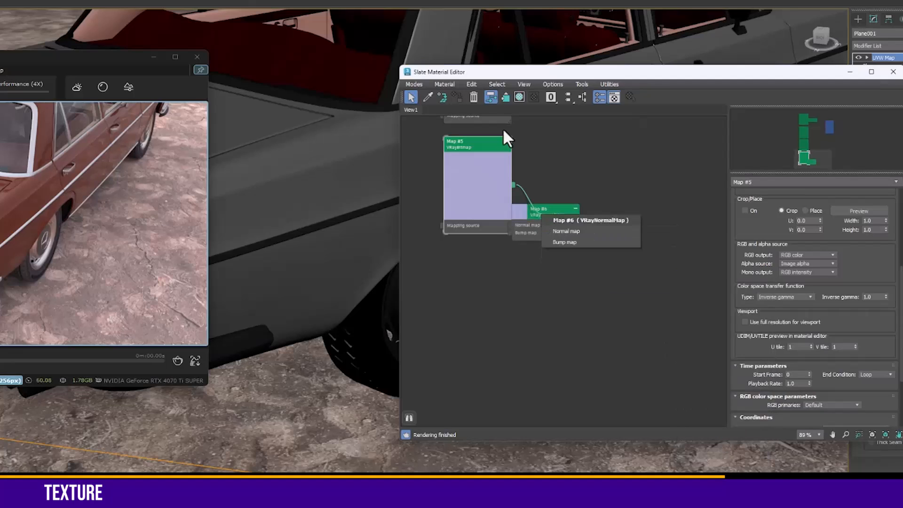
left_click(566, 232)
left_click_drag(554, 213, 587, 197)
left_click_drag(490, 170, 465, 197)
- Connect the VRayNormalMap output to the Bump slot of the dirt material
middle_click_drag(648, 203, 565, 347)
scroll(594, 326, "down", 4)
left_click_drag(556, 349, 611, 163)
left_click(631, 209)
- Set the dirt material's bump map amount to 100 and automatically arrange the node graph
double_click(607, 158)
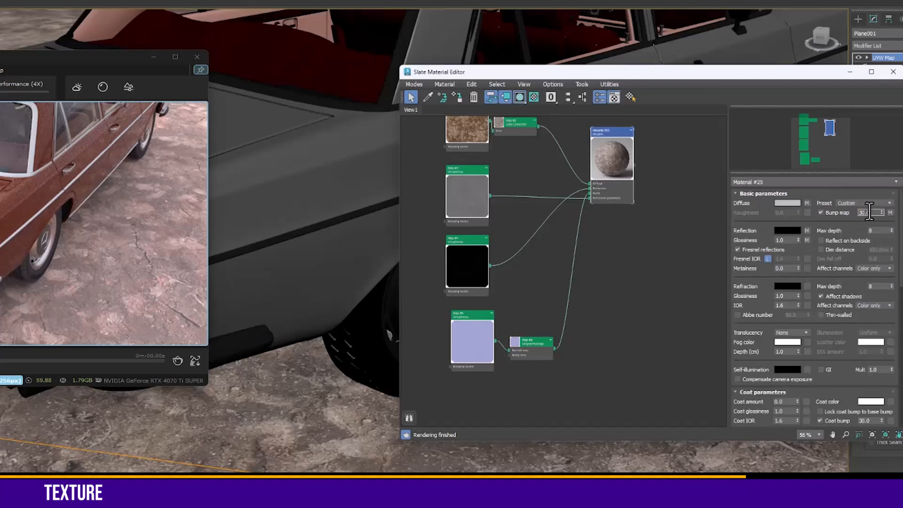
type("100")
key("Return")
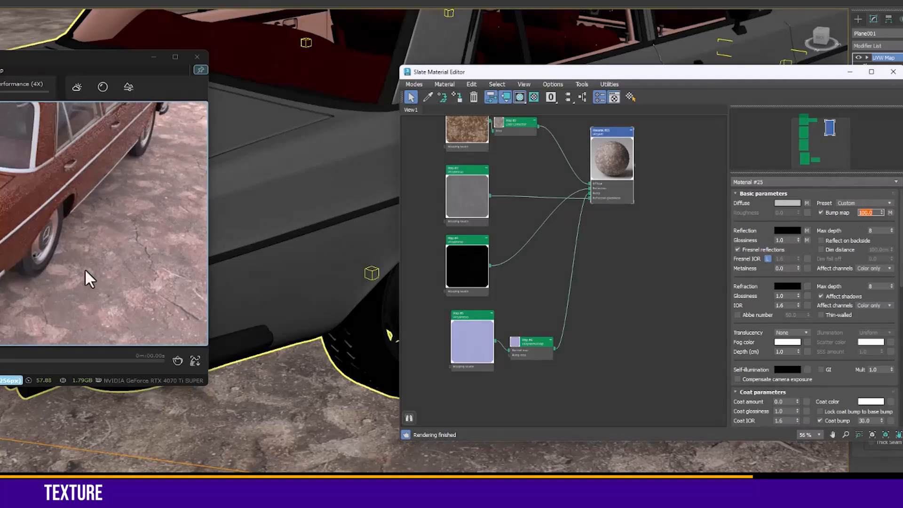
left_click(54, 261)
left_click(627, 297)
key("l")
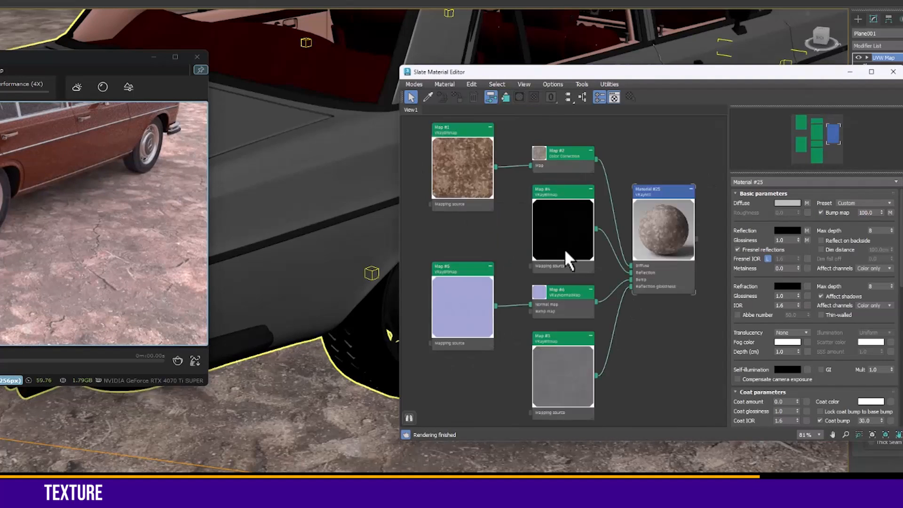
- Add a VRayUVWRandomizer map in the empty area beside the bitmap nodes
scroll(555, 231, "down", 3)
middle_click_drag(414, 209, 576, 239)
right_click(456, 229)
mouse_move(488, 239)
mouse_move(589, 298)
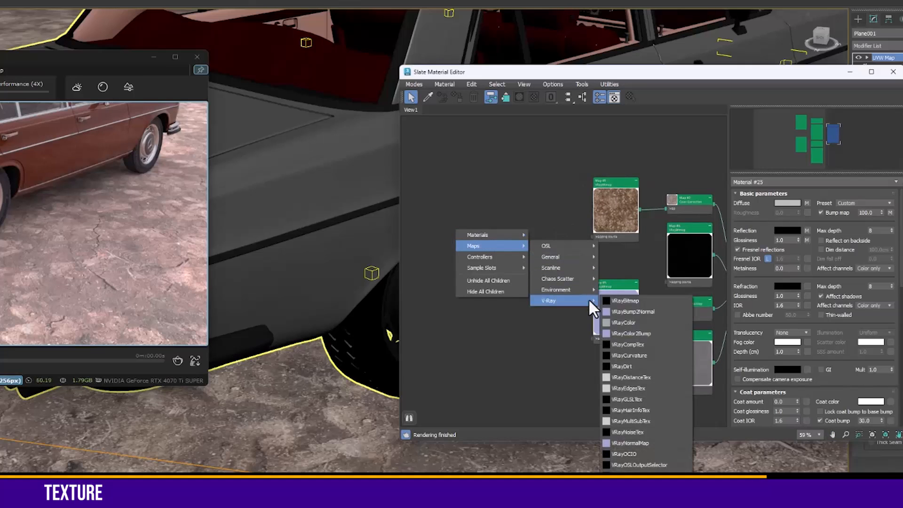
left_click(630, 503)
left_click_drag(615, 72, 497, 21)
left_click_drag(335, 181, 356, 211)
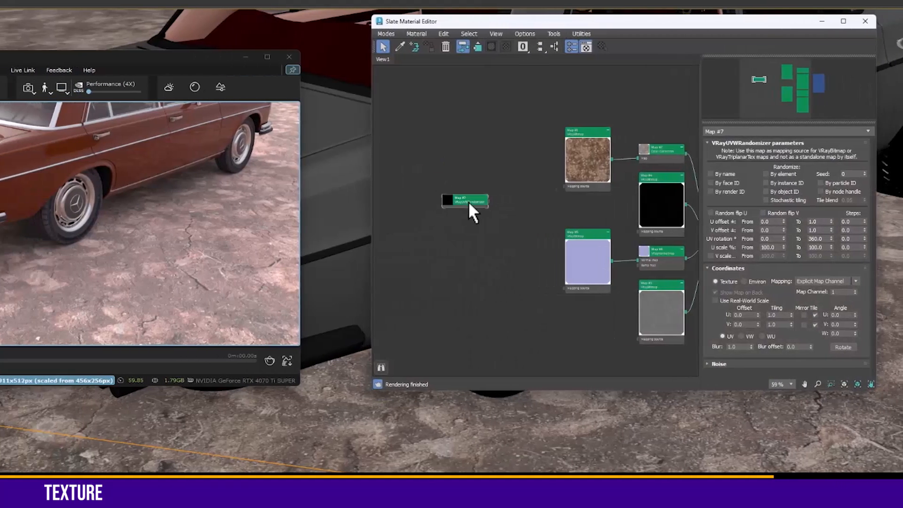
- Enlarge the VRayUVWRandomizer node's preview and enable Stochastic tiling in its parameters
double_click(466, 213)
scroll(518, 235, "up", 3)
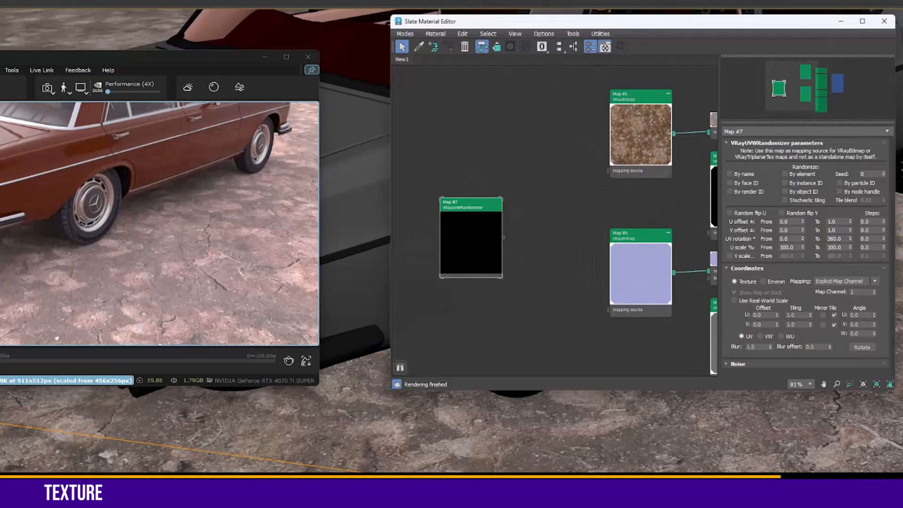
left_click(794, 201)
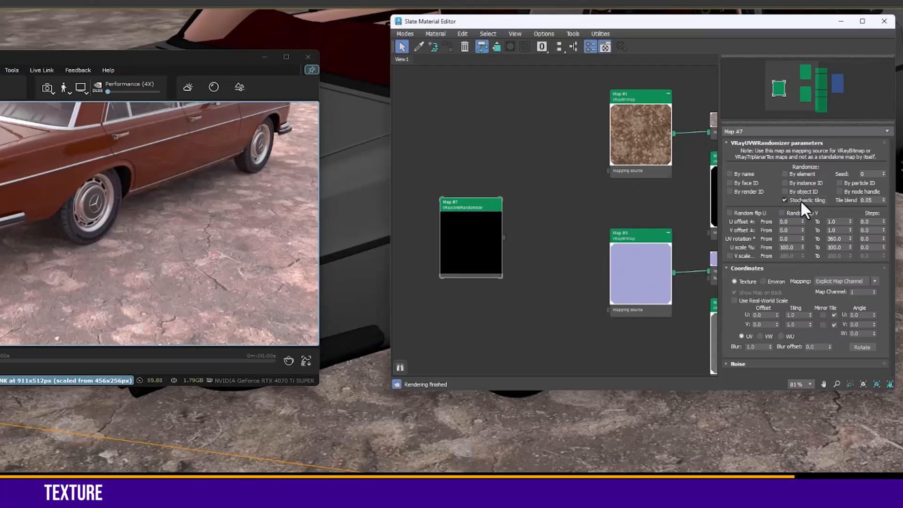
- Connect the VRayUVWRandomizer to the Mapping source of all four bitmap nodes and automatically arrange the node graph
left_click_drag(504, 238, 619, 170)
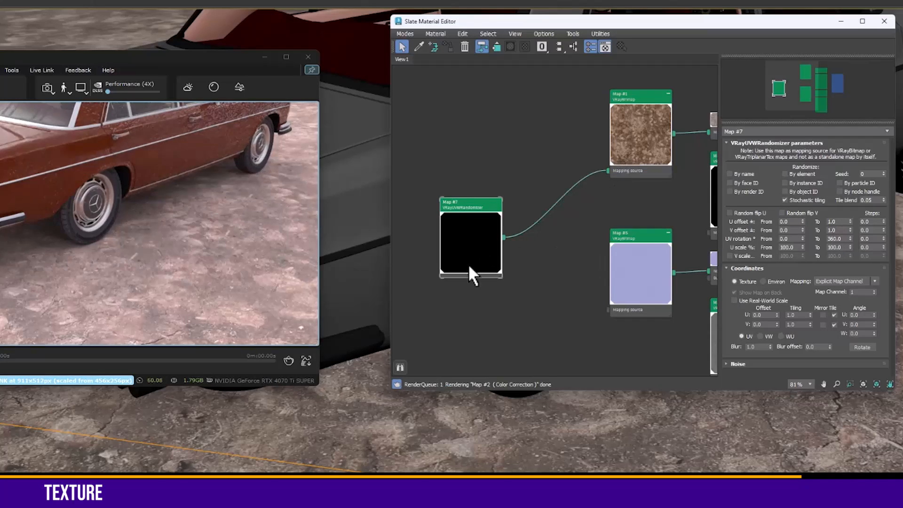
left_click_drag(597, 286, 628, 309)
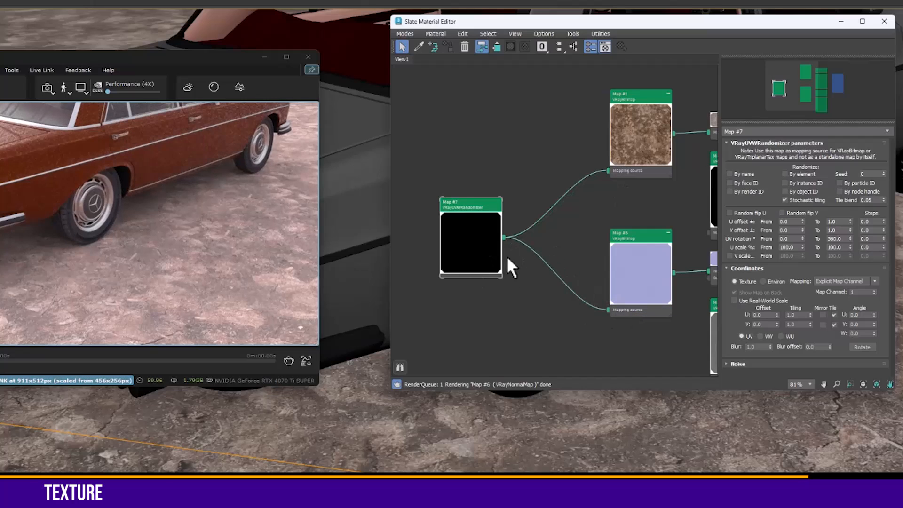
scroll(555, 211, "down", 3)
left_click_drag(555, 211, 694, 228)
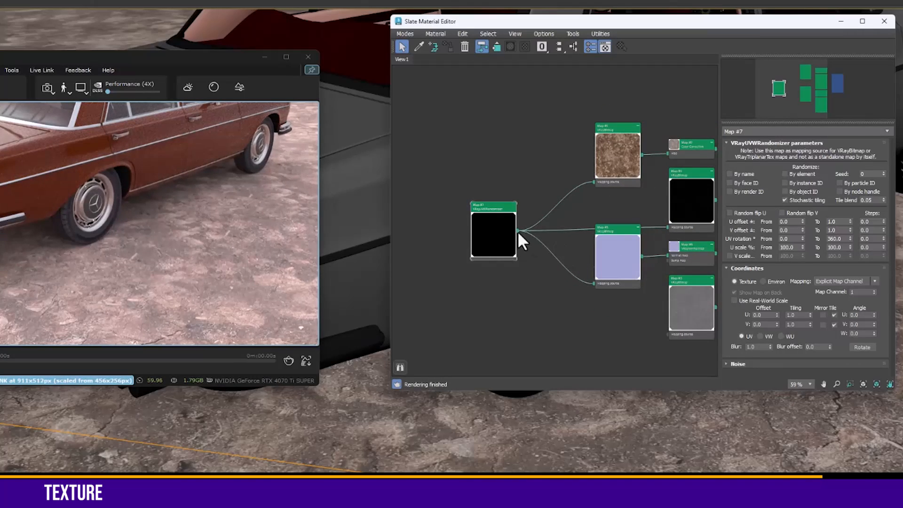
left_click_drag(518, 231, 690, 333)
middle_click_drag(592, 289, 411, 295)
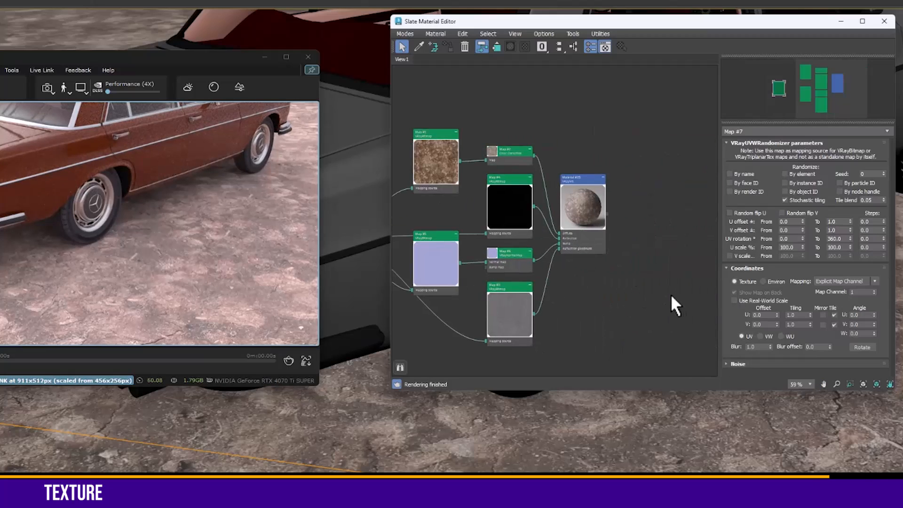
left_click(618, 281)
key("l")
- Examine the dirt ground around the car in the Vantage render from far and near for texture repetition
scroll(135, 237, "down", 5)
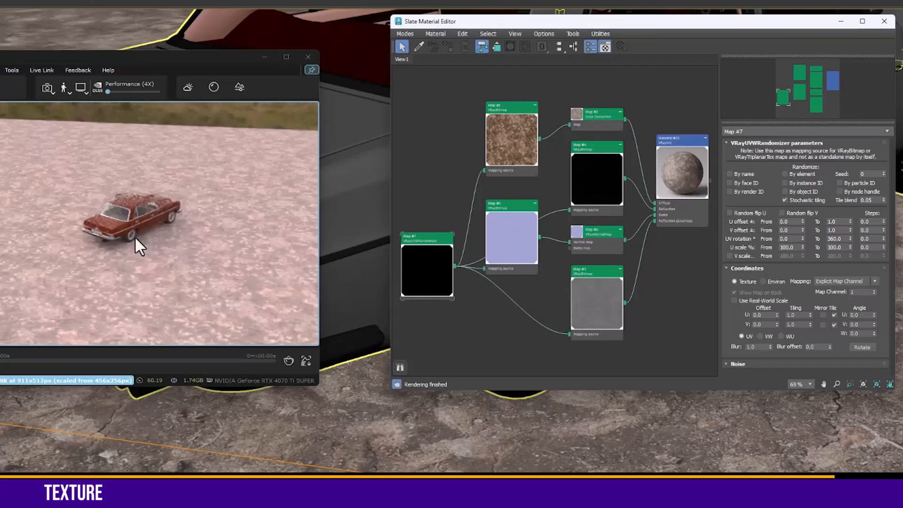
scroll(134, 236, "up", 10)
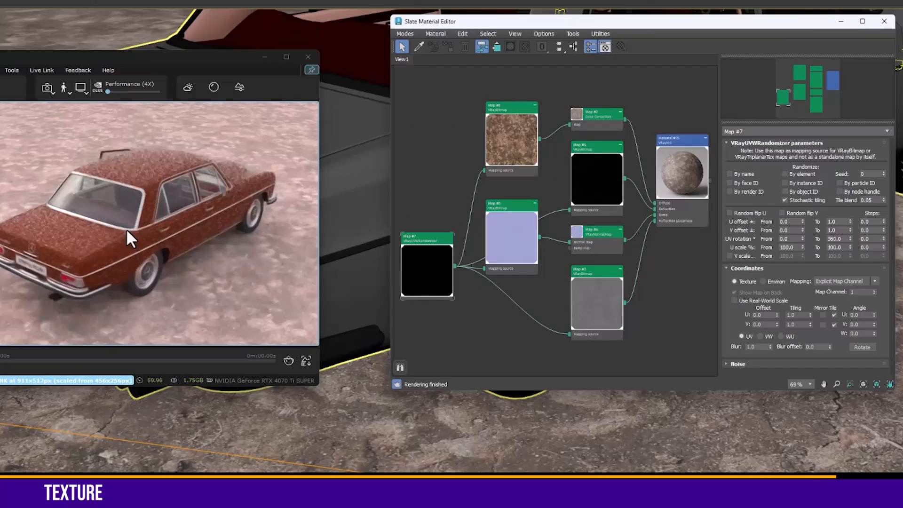
scroll(196, 193, "down", 8)
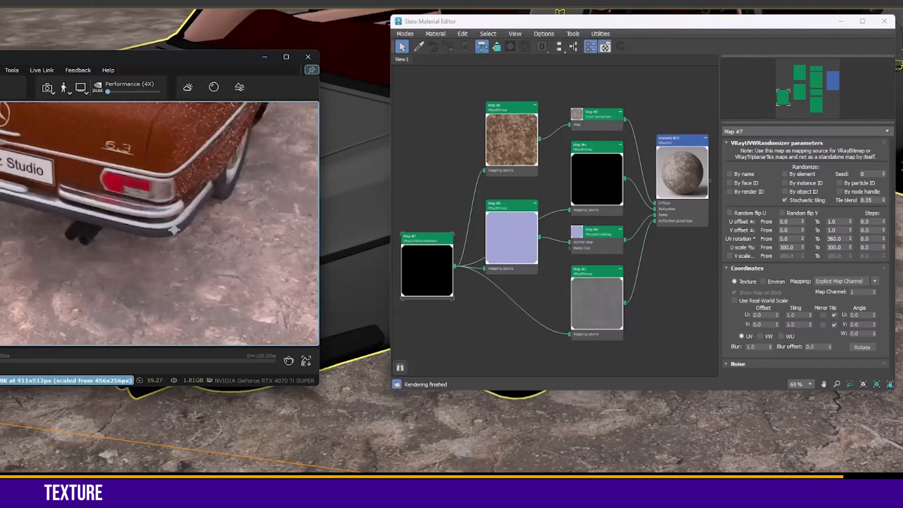
middle_click_drag(195, 194, 107, 234)
scroll(93, 237, "up", 4)
right_click_drag(94, 237, 210, 194)
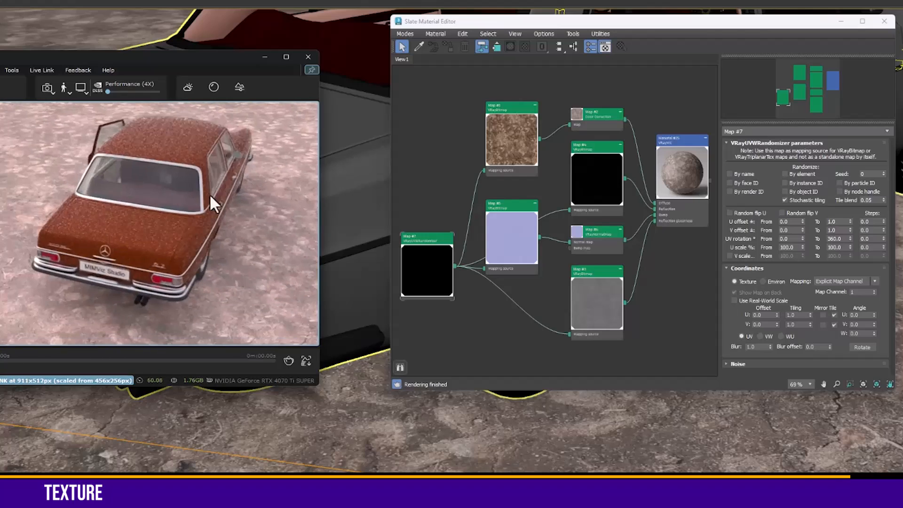
middle_click_drag(117, 232, 57, 239)
right_click_drag(56, 240, 188, 267)
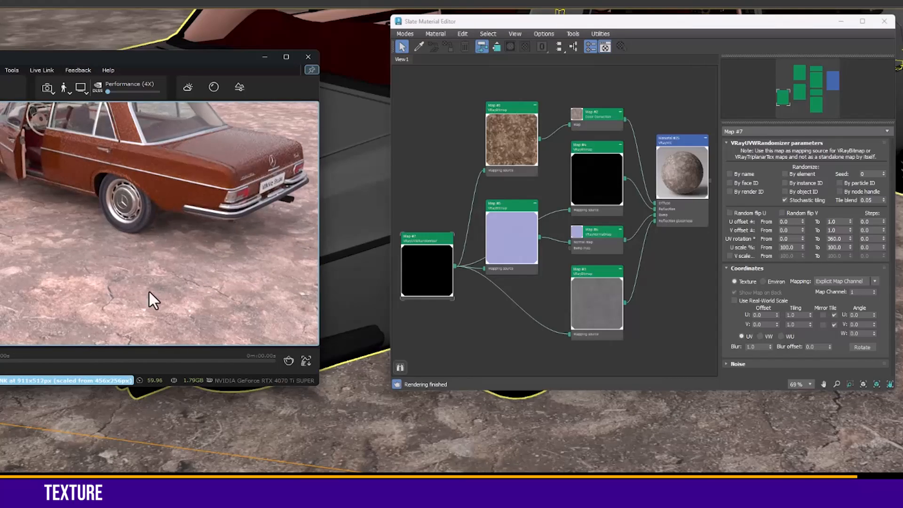
middle_click_drag(151, 298, 139, 263)
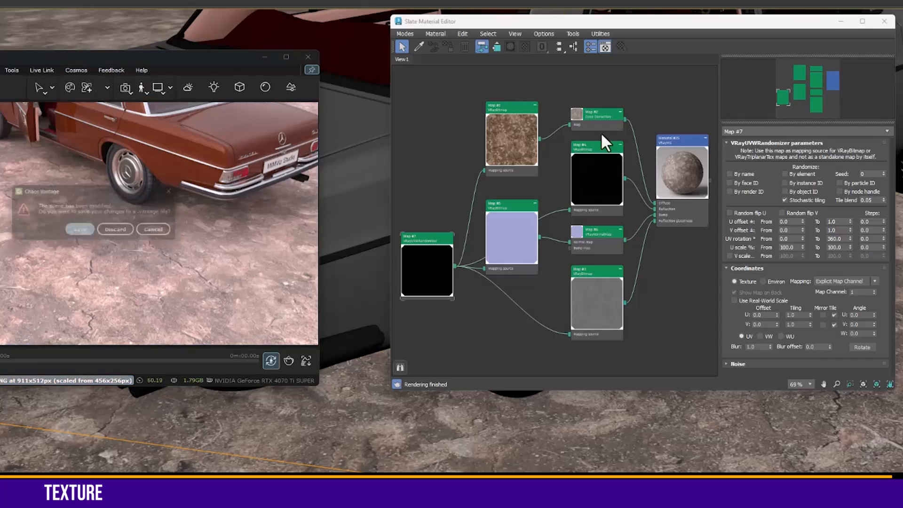
- Close the Vantage live-link scene discarding its changes, and deselect the ground plane in 3ds Max
left_click(125, 230)
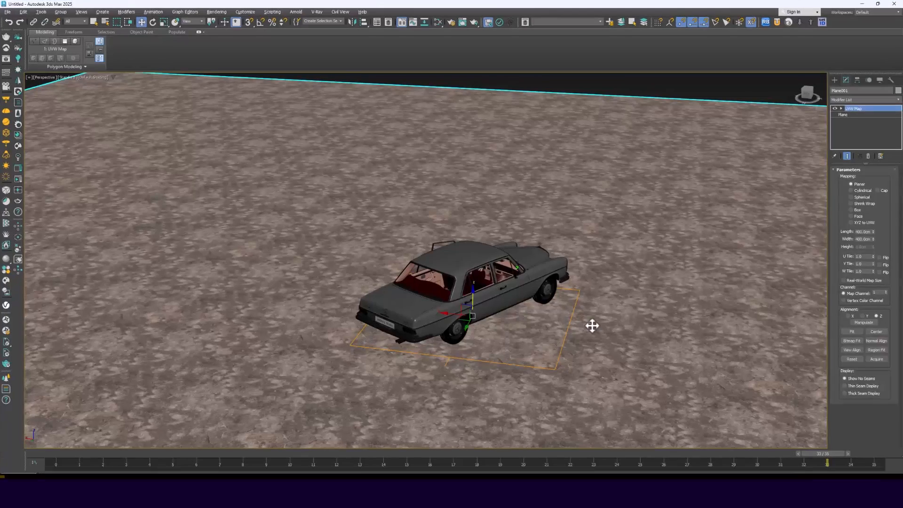
key("ctrl+d")
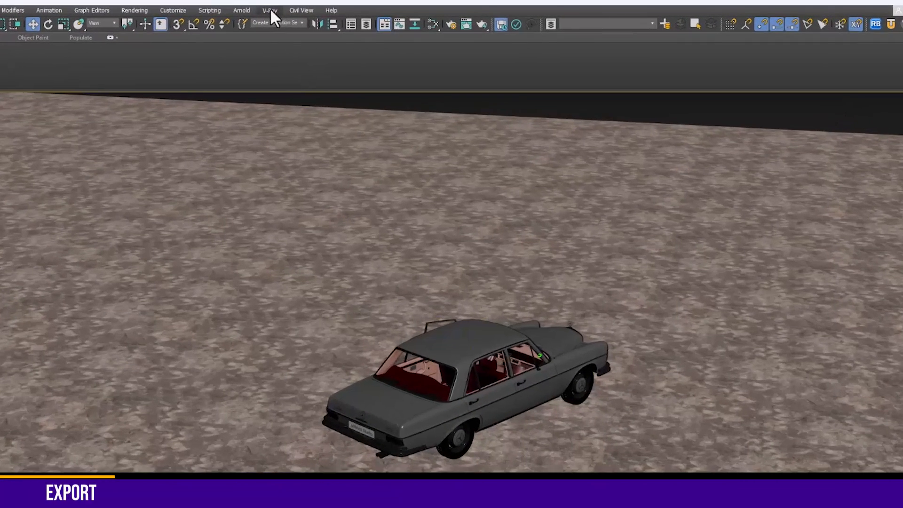
- Export the whole scene with the V-Ray .vrscene exporter to the Desktop as Chaos Vantage workshop, and close the exporter
left_click(311, 9)
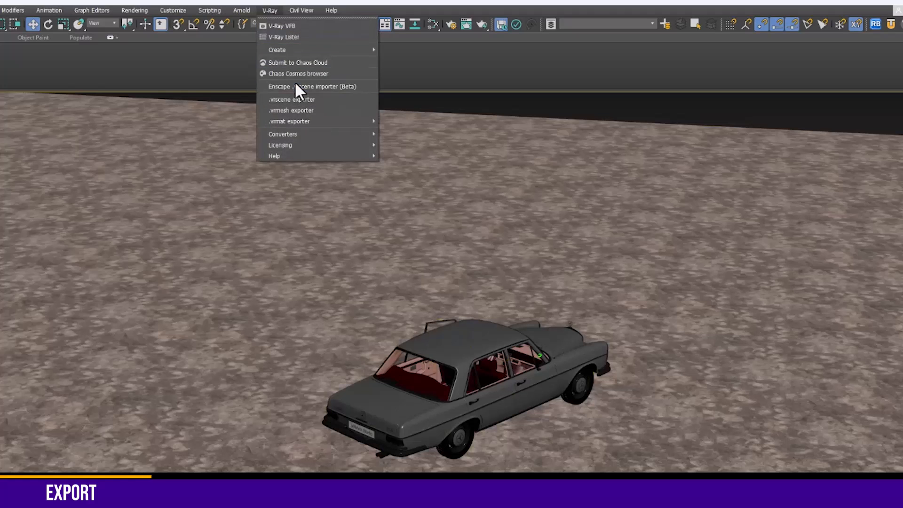
left_click(286, 99)
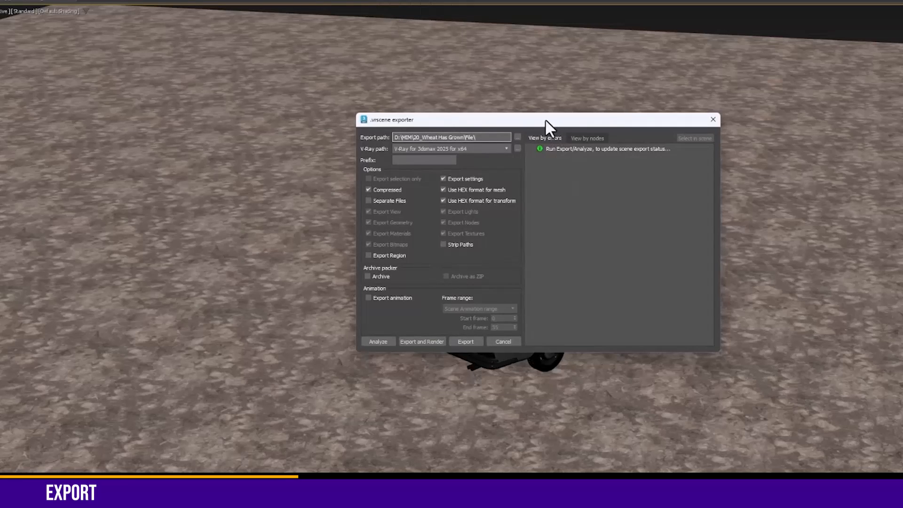
left_click_drag(546, 122, 223, 73)
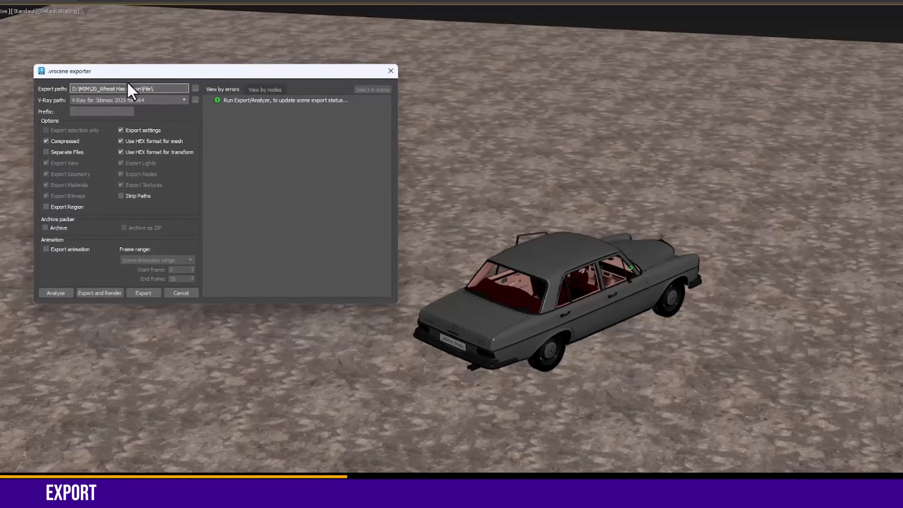
left_click(195, 89)
left_click(82, 207)
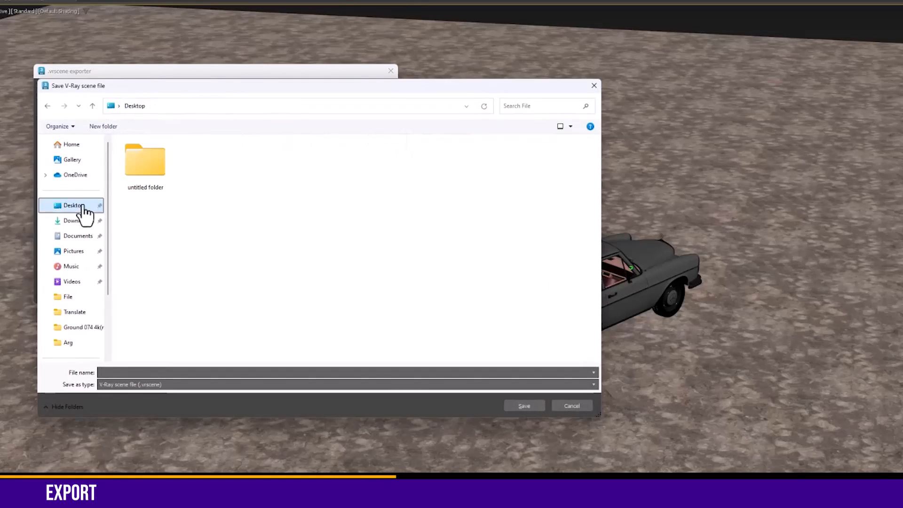
left_click(157, 373)
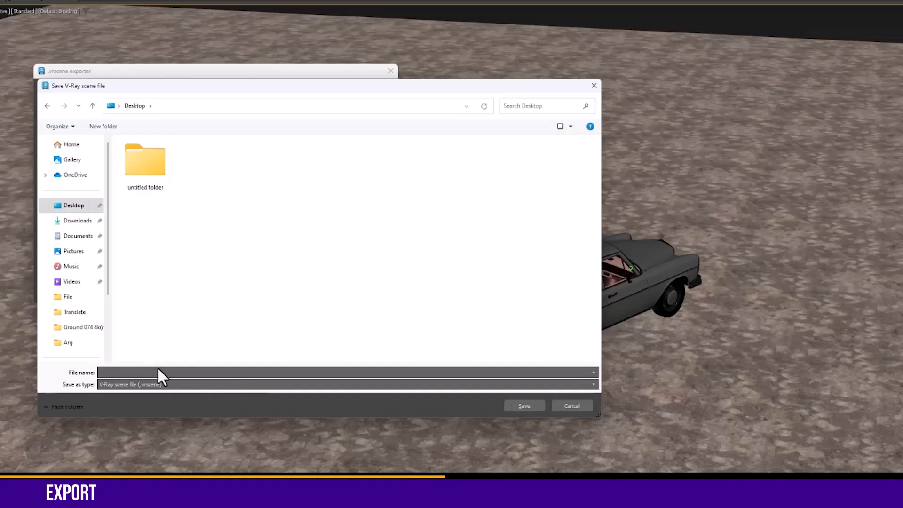
type("Chaos Va")
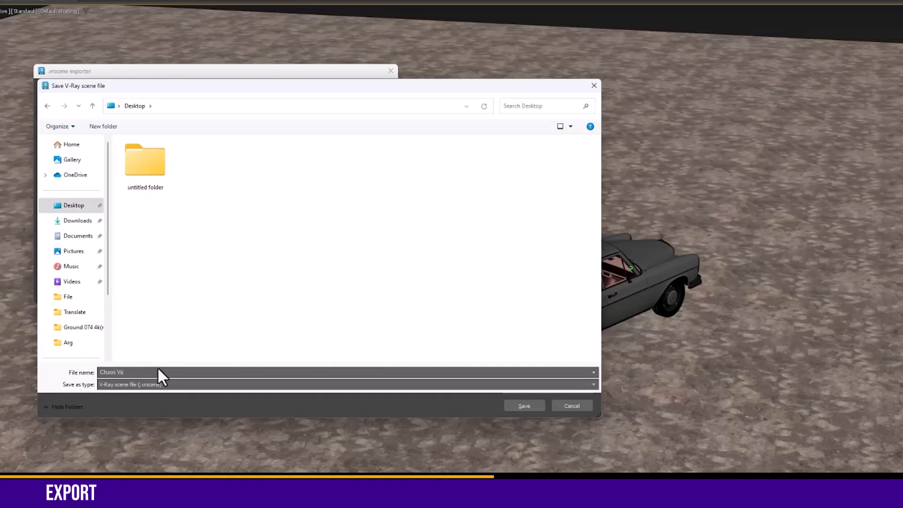
type("ntage workshop")
left_click(527, 406)
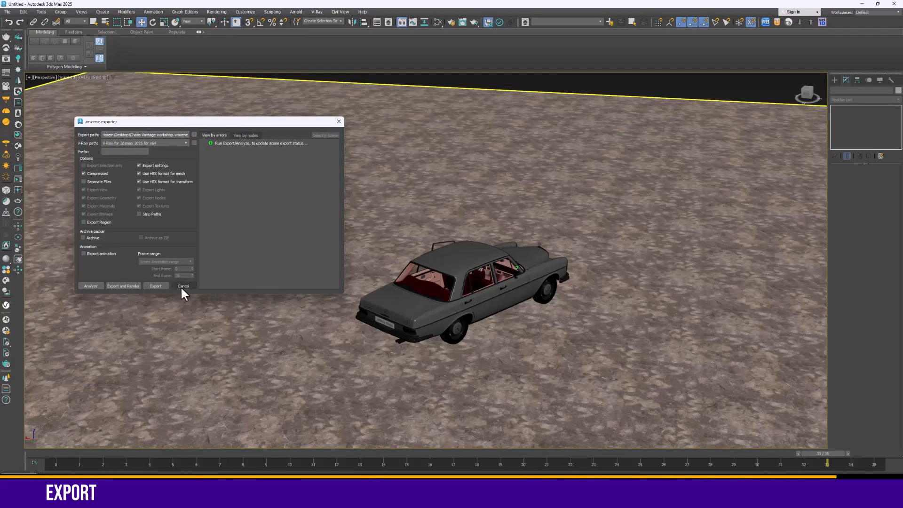
left_click(161, 287)
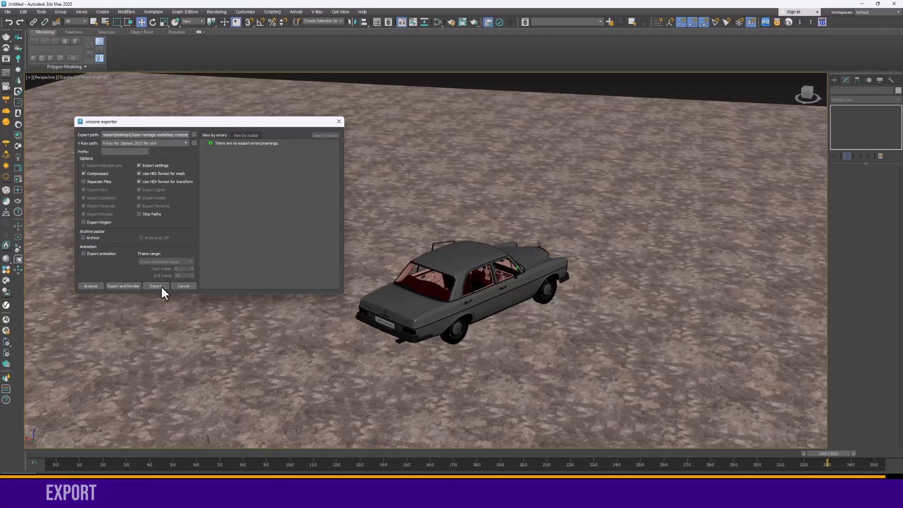
left_click(339, 121)
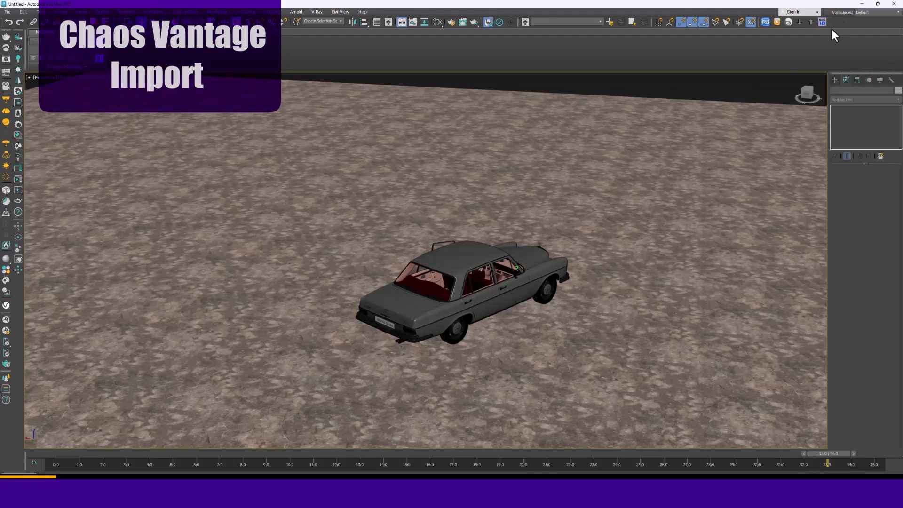
- Minimize 3ds Max, switch to Chaos Vantage and open the Chaos Vantage workshop scene from the Desktop
left_click(862, 4)
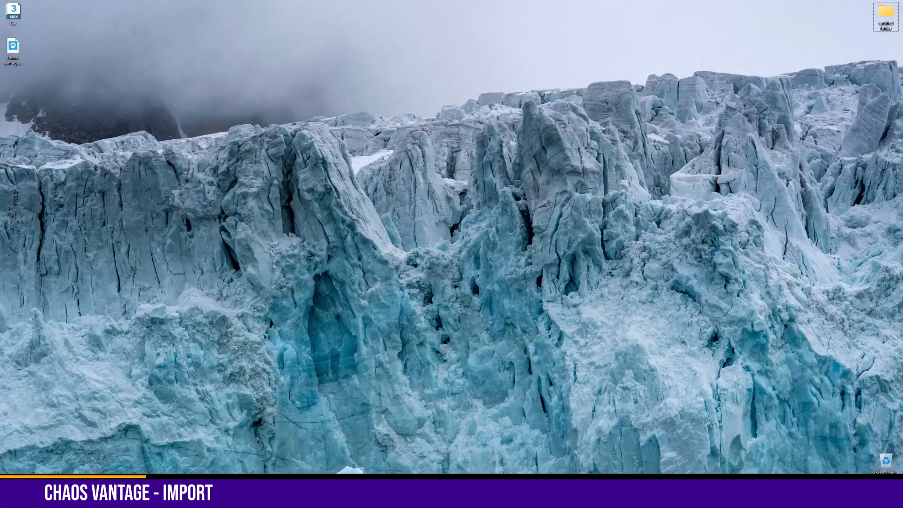
left_click(12, 53)
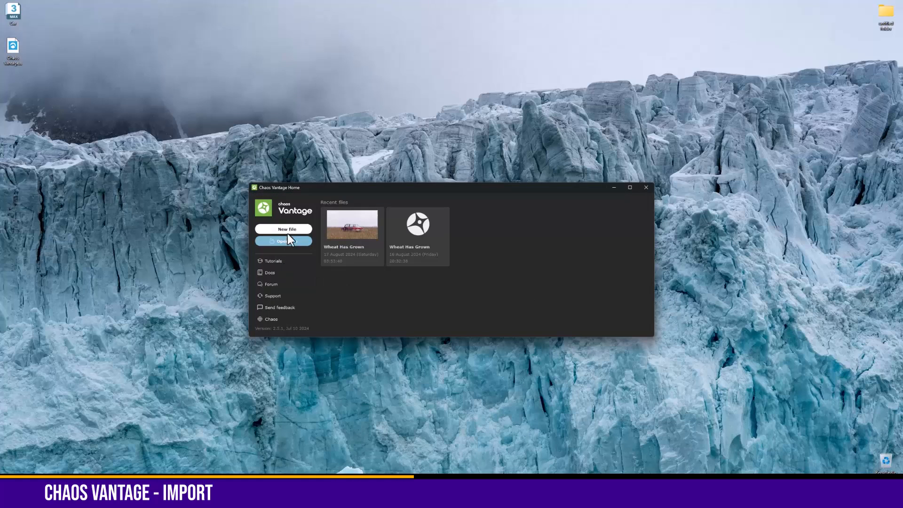
left_click(286, 240)
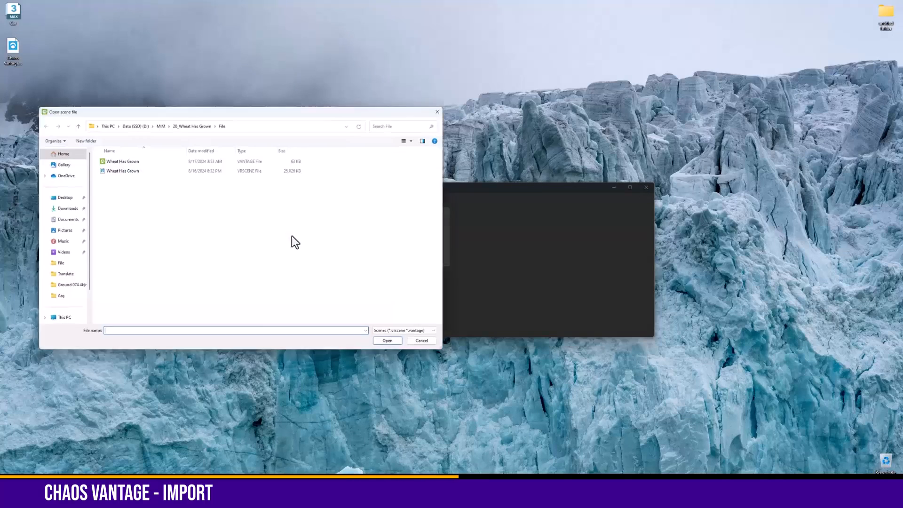
left_click(60, 198)
left_click(169, 177)
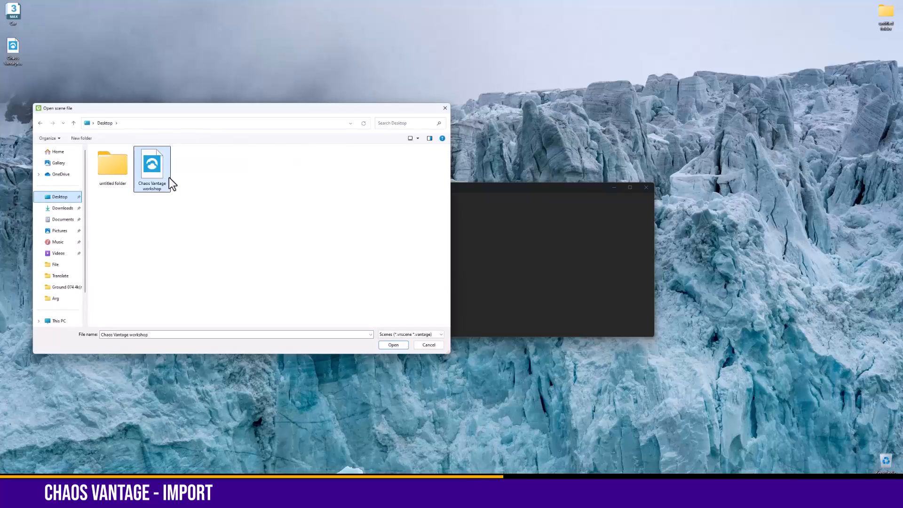
left_click(405, 346)
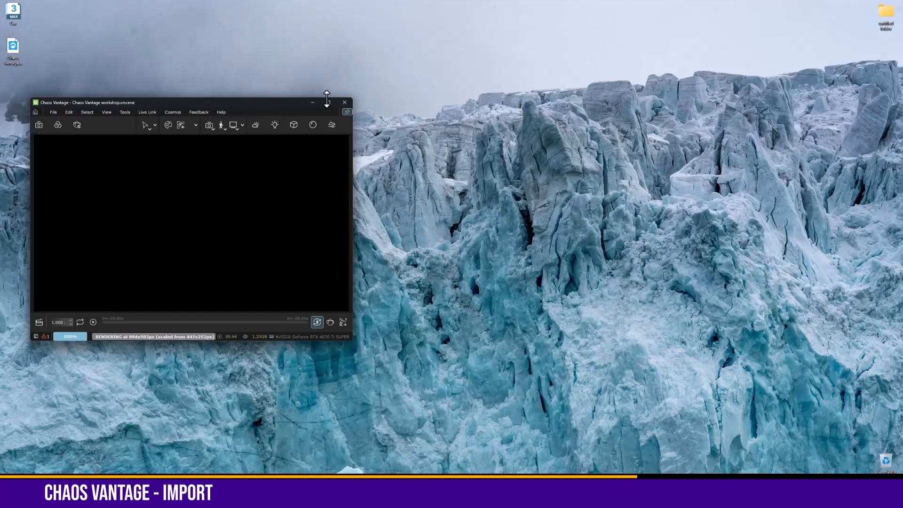
- Maximize Vantage with the camera and environment settings shown, and load the 44_ext_sognfields HDRI as the sky's environment texture
left_click_drag(278, 96, 477, 98)
left_click(528, 100)
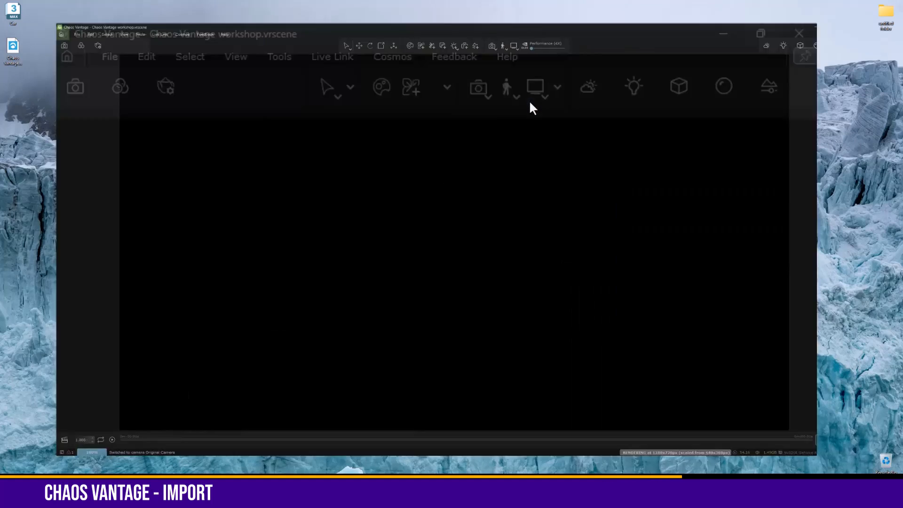
left_click(808, 26)
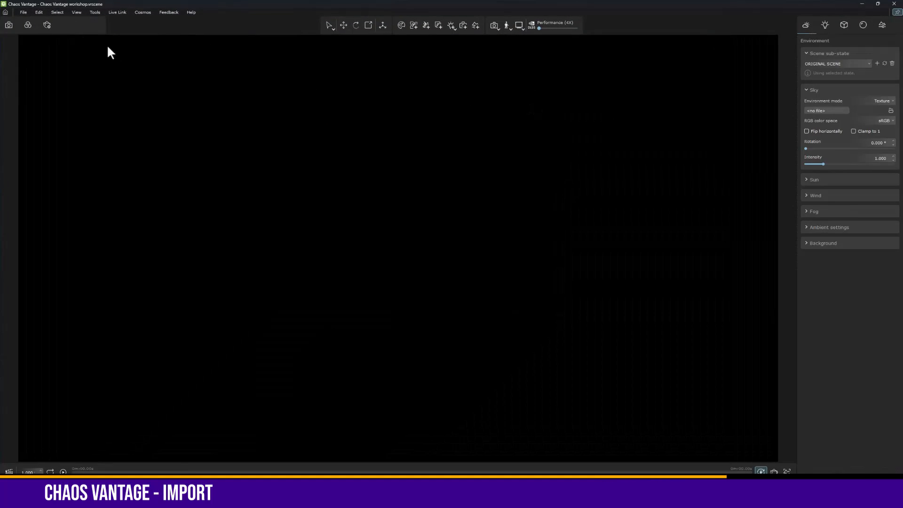
left_click(10, 25)
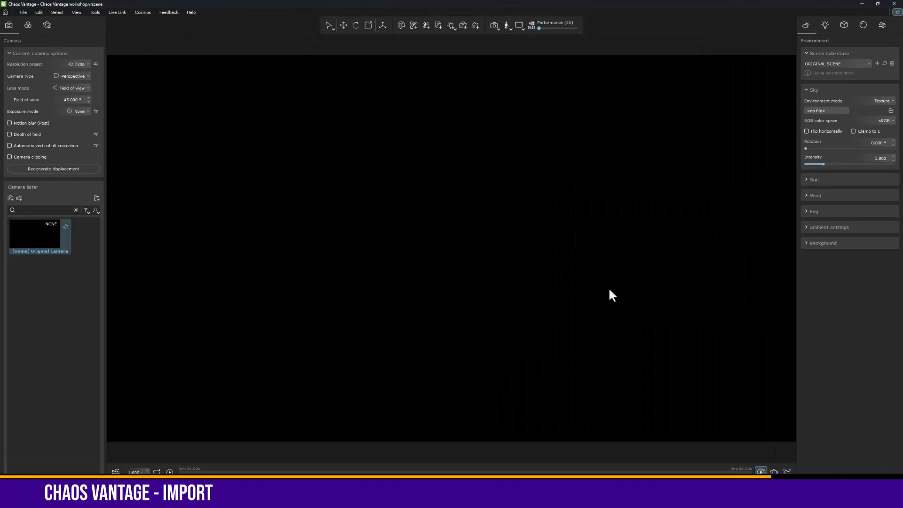
left_click(829, 109)
left_click(816, 147)
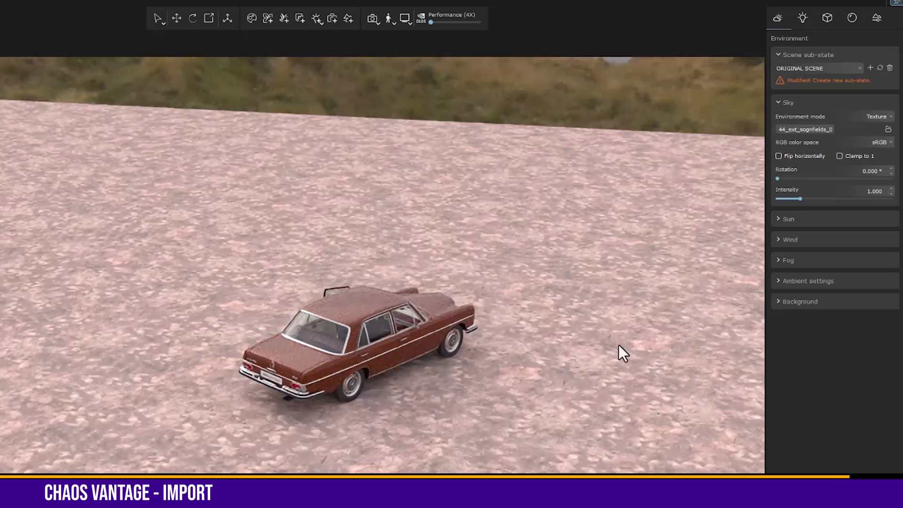
- Frame the Mercedes from a low rear angle with its open door in view and create a new camera there
scroll(401, 350, "up", 3)
right_click_drag(402, 350, 360, 348)
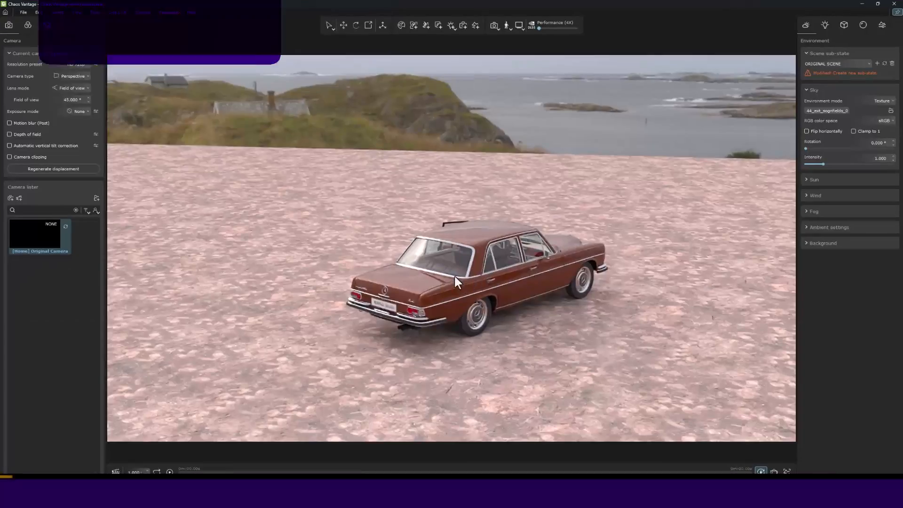
right_click_drag(453, 274, 487, 292)
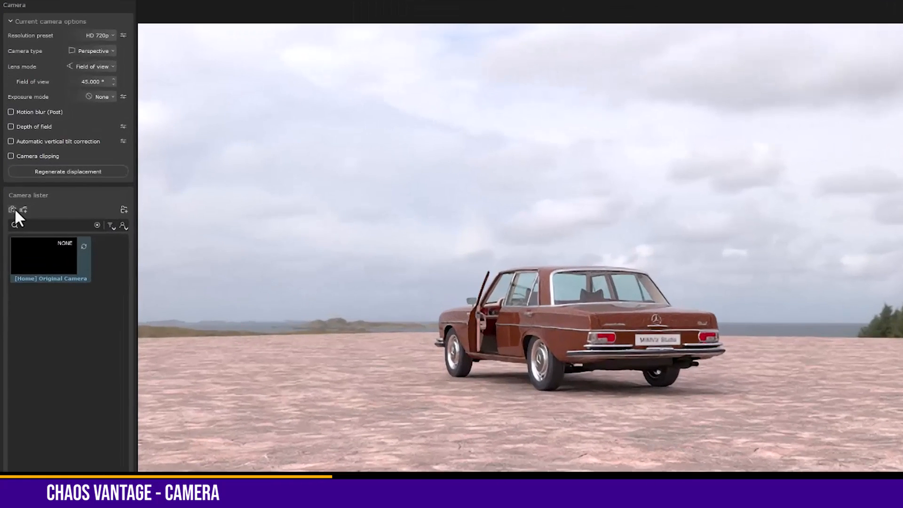
left_click(10, 198)
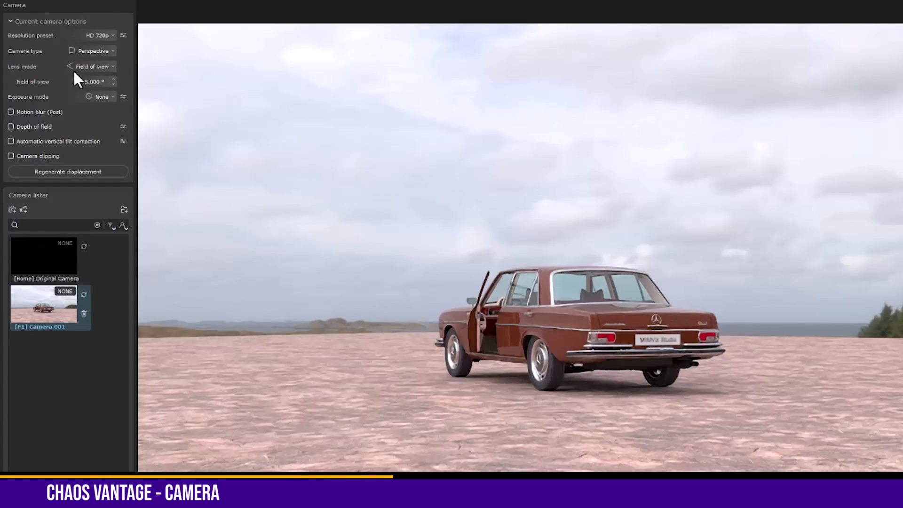
- Switch the new camera's lens mode to Focal length and set the focal length to 80 mm
left_click(104, 67)
left_click(94, 79)
left_click_drag(70, 82, 125, 82)
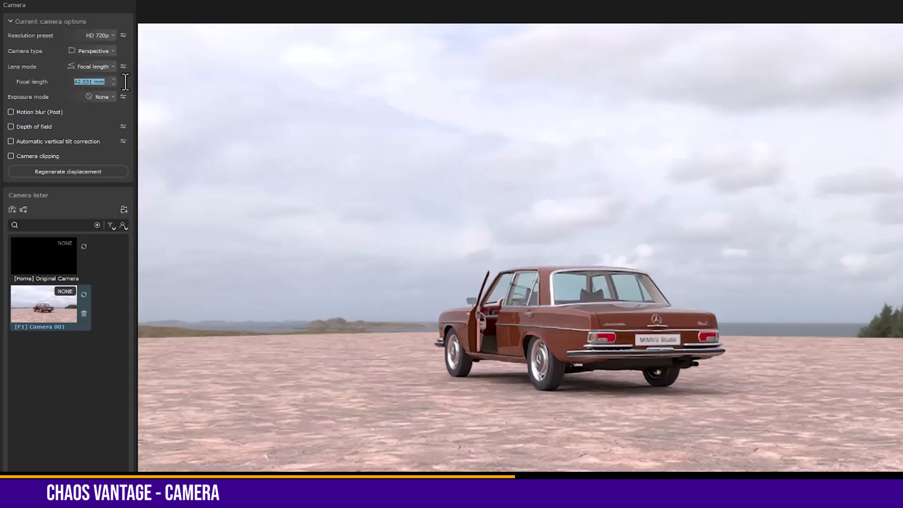
type("80")
key("Return")
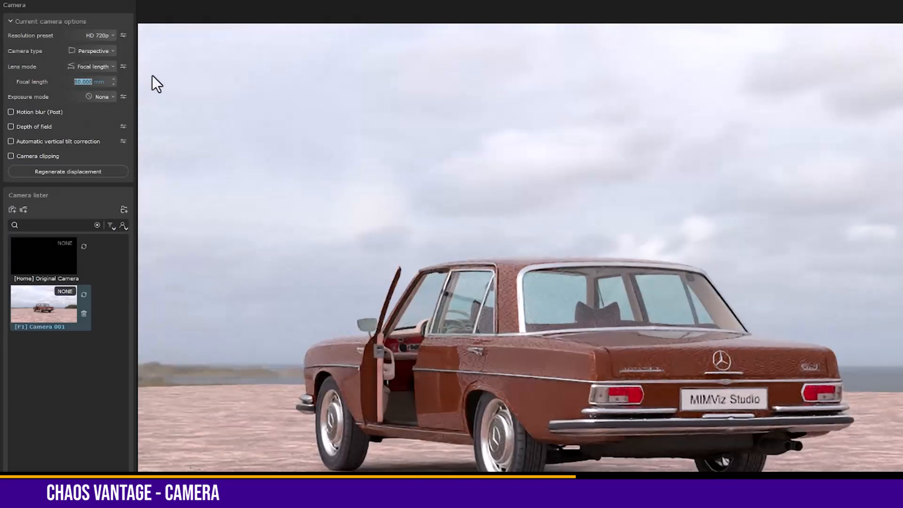
- Reframe the whole car slightly farther away from behind and update Camera 001 with this view
scroll(615, 333, "down", 3)
left_click_drag(615, 333, 633, 297)
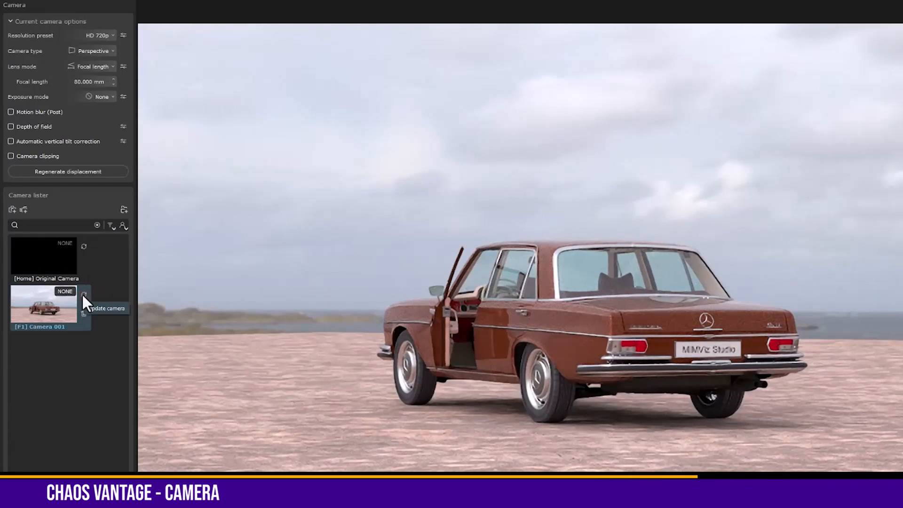
right_click_drag(600, 321, 596, 321)
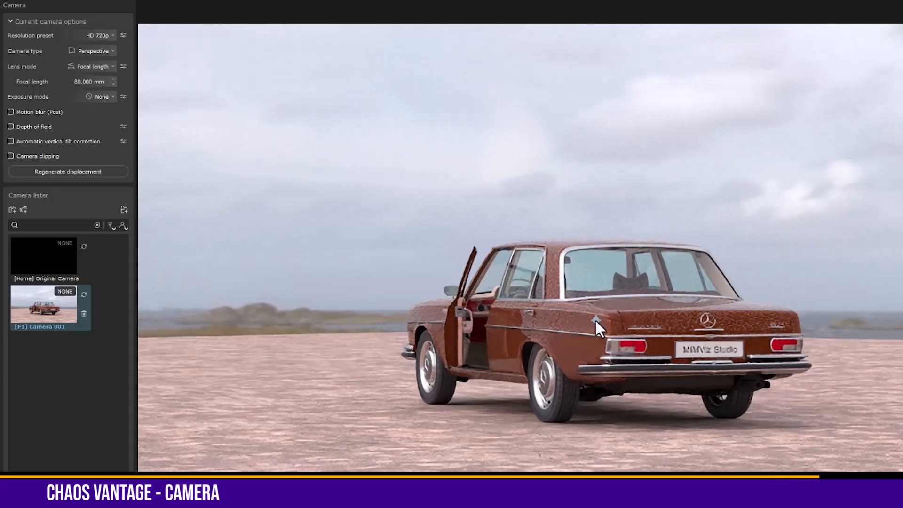
left_click(83, 295)
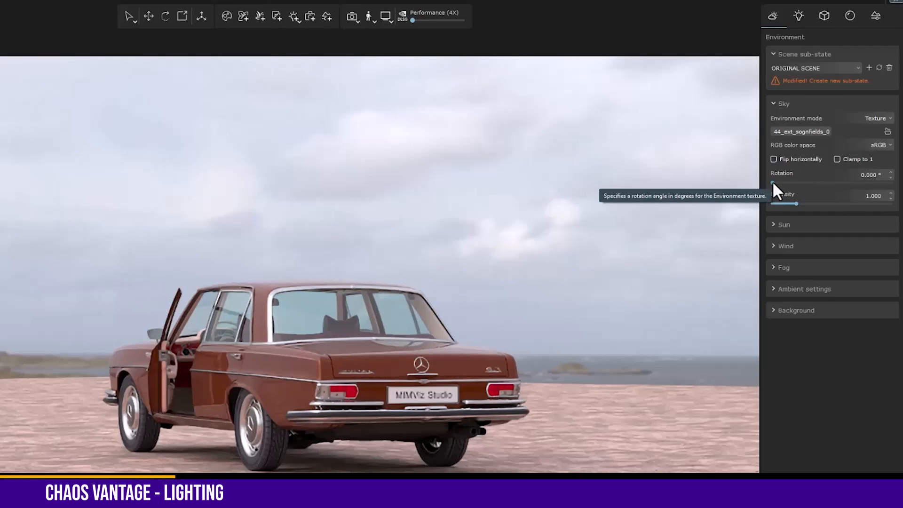
- Rotate the sky texture to about 139.124° and save the environment settings in a scene sub-state named New
left_click_drag(773, 183, 817, 183)
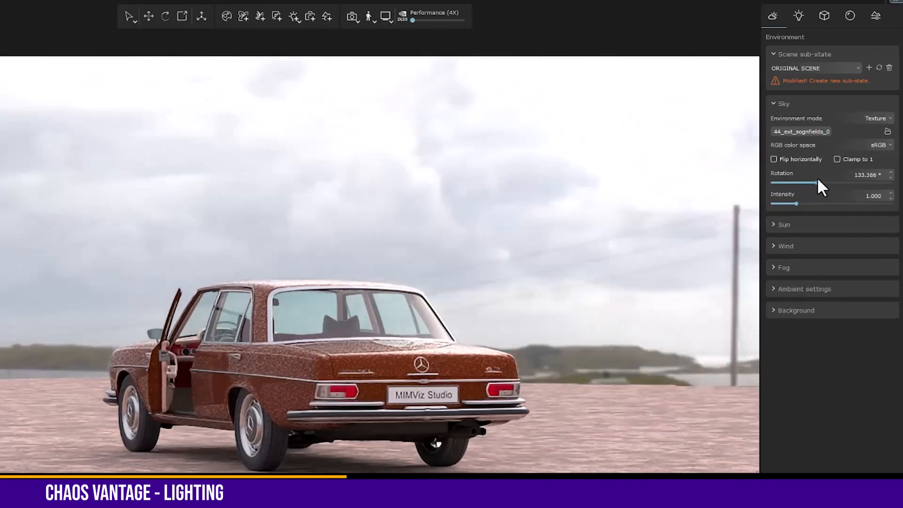
left_click_drag(819, 182, 819, 179)
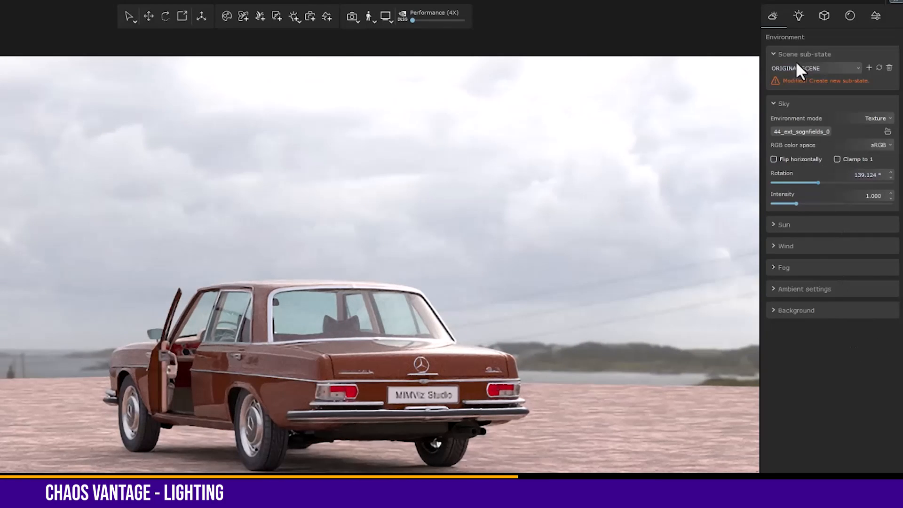
left_click(869, 68)
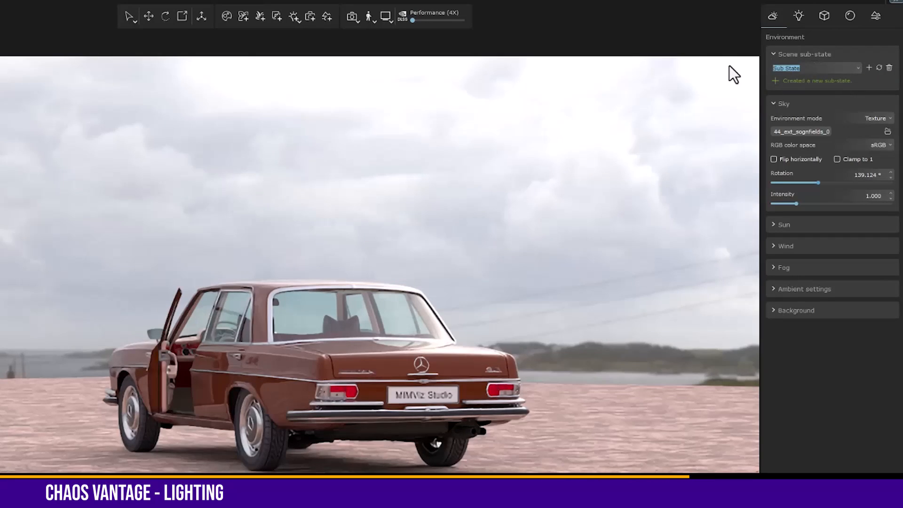
type("New")
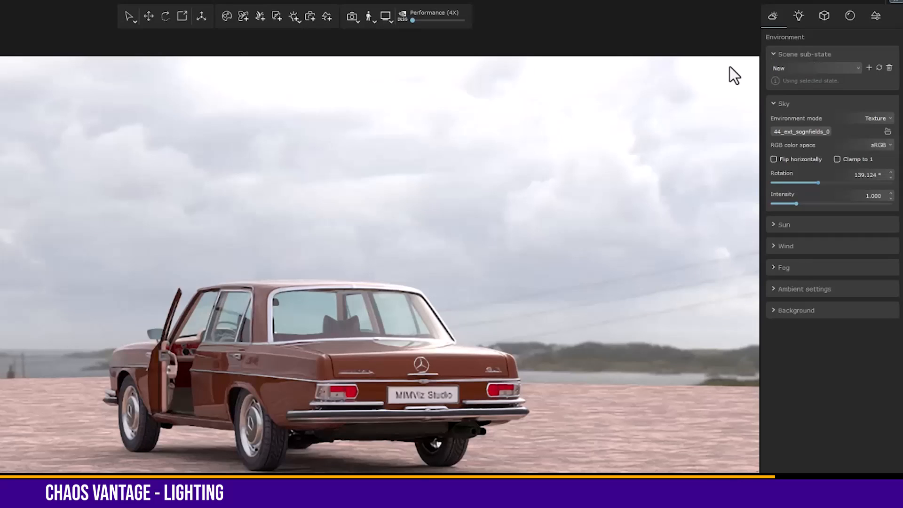
left_click(878, 67)
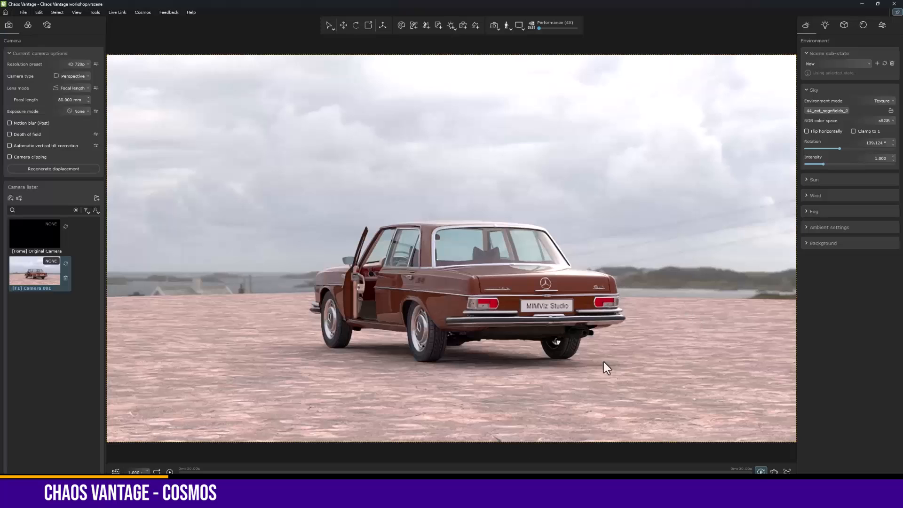
- Switch to the Chaos Cosmos website, browse its 3D vegetation models, and return to Chaos Vantage
left_click(862, 4)
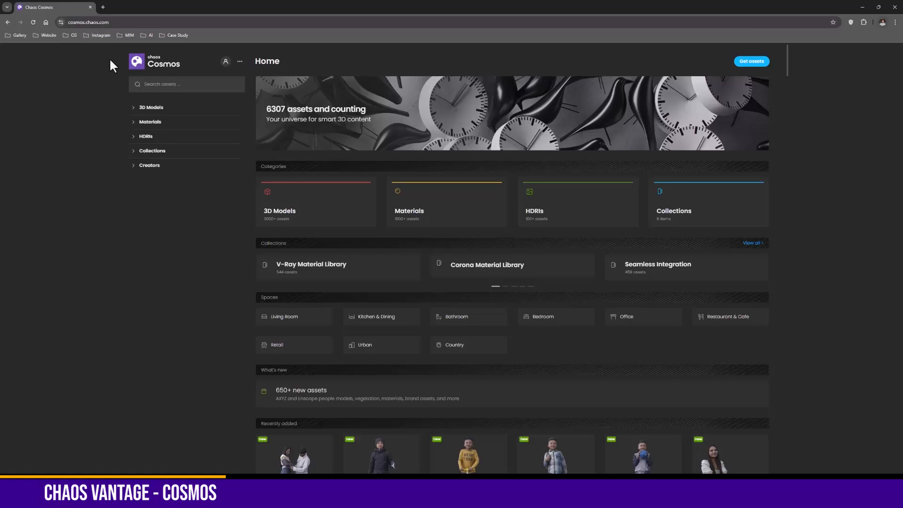
left_click(278, 219)
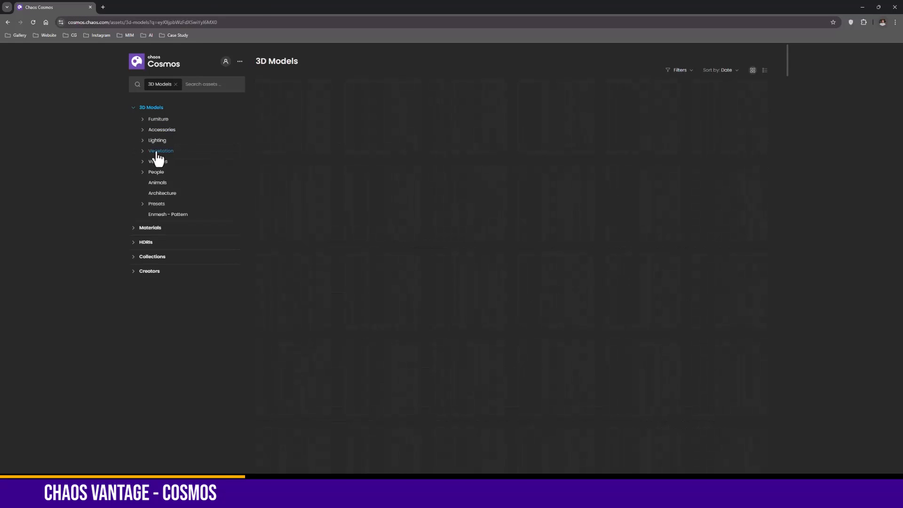
left_click(159, 151)
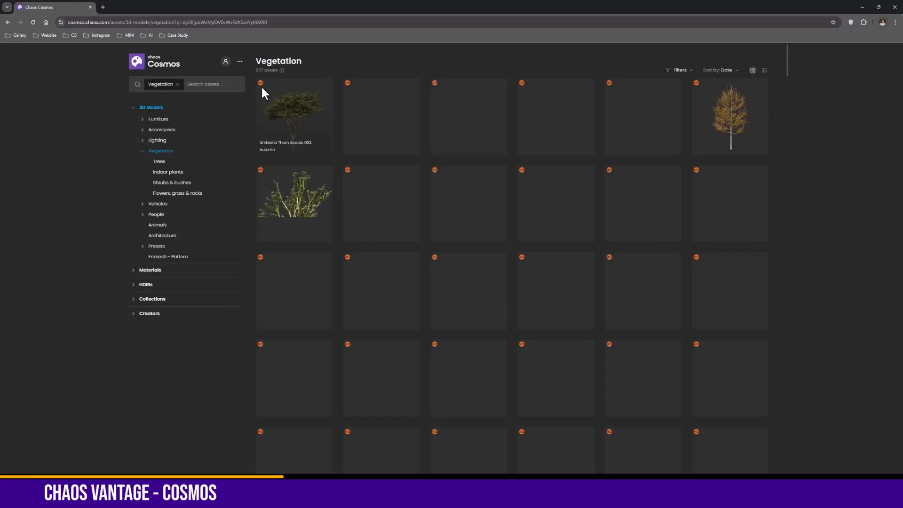
mouse_move(261, 85)
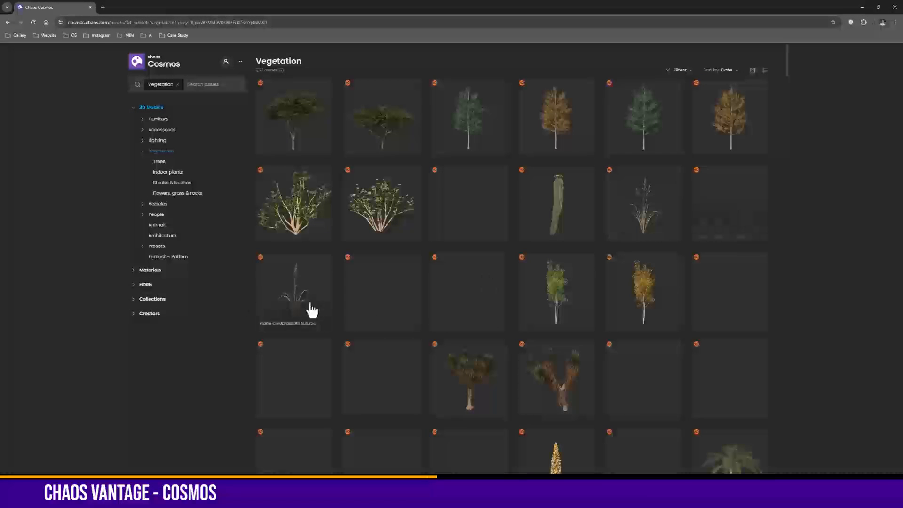
left_click(866, 6)
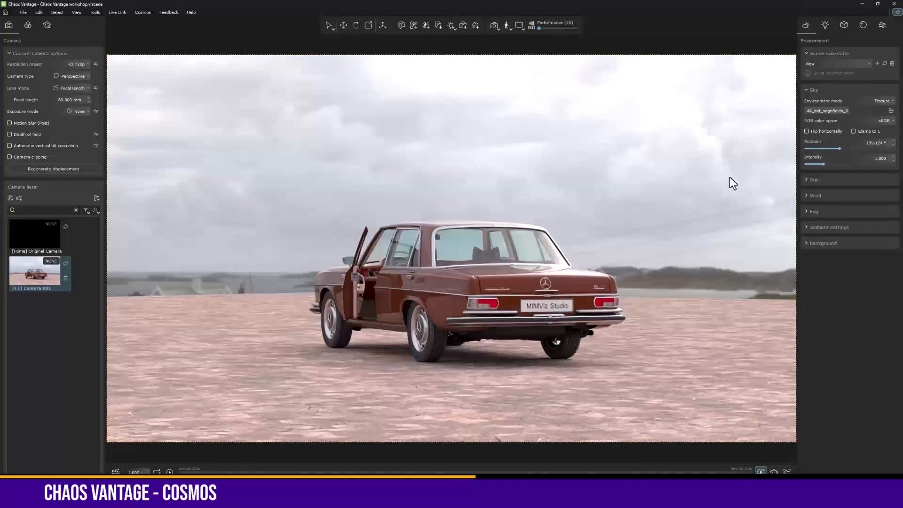
- Open the Cosmos browser and import the Prairie Cordgrass 001, 002 and 003 Autumn assets into the scene
left_click(402, 24)
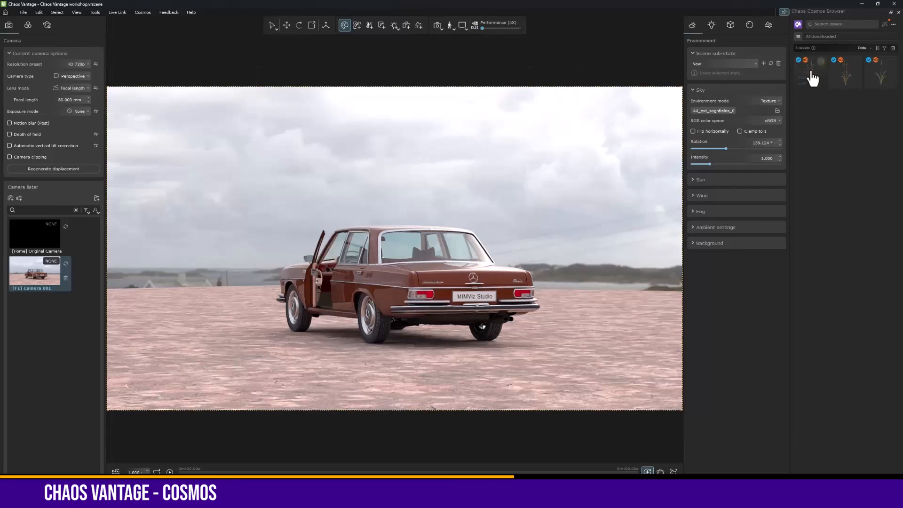
mouse_move(815, 68)
left_click(857, 62)
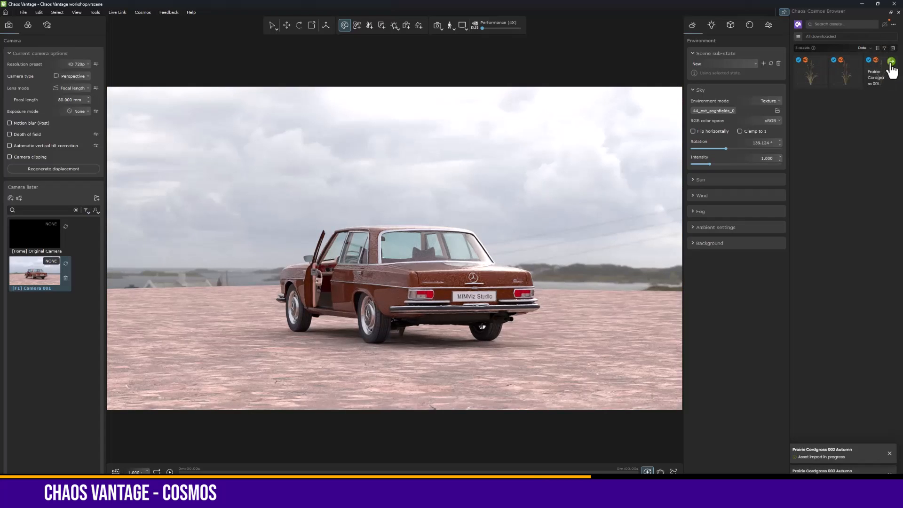
left_click(891, 62)
- Move the imported grass clumps together from beneath the car to a corner of the ground plane
right_click_drag(236, 287, 598, 323)
scroll(599, 323, "up", 4)
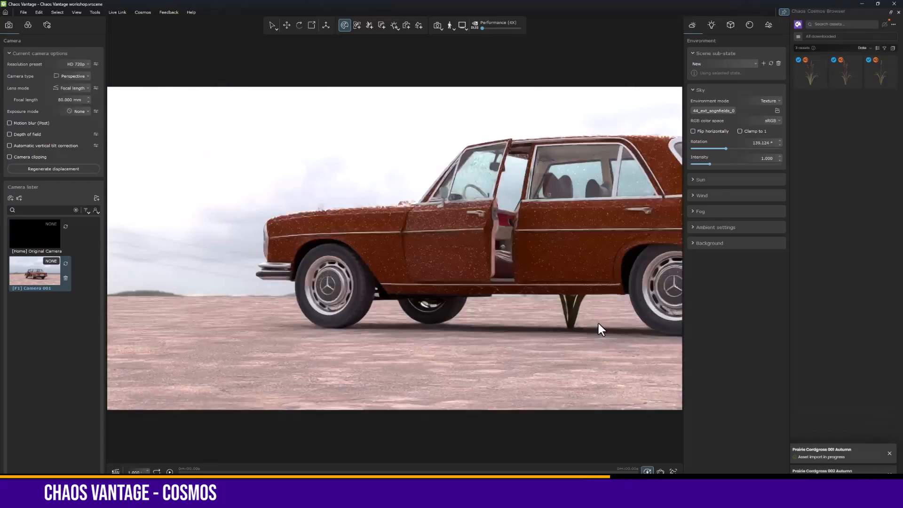
middle_click_drag(598, 323, 588, 289)
key("w")
key("w")
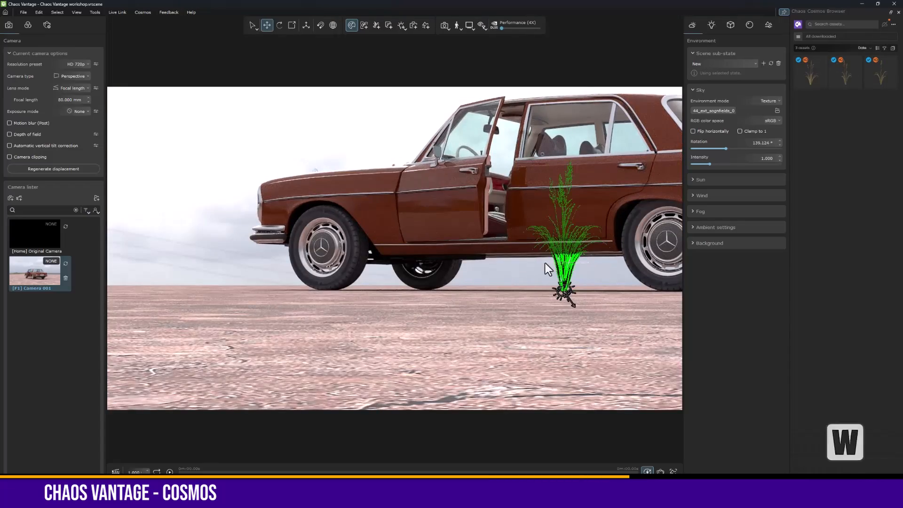
right_click_drag(575, 256, 571, 255)
scroll(573, 256, "down", 10)
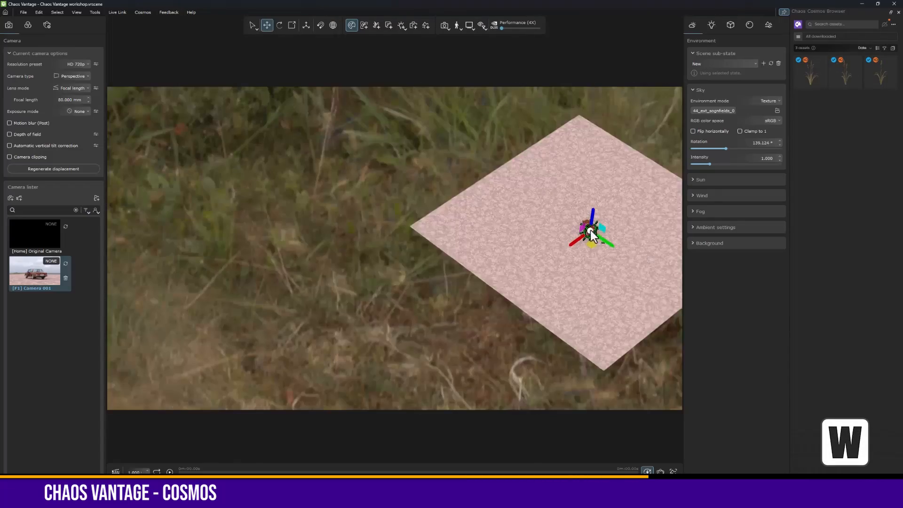
left_click_drag(592, 245, 425, 236)
scroll(426, 236, "up", 8)
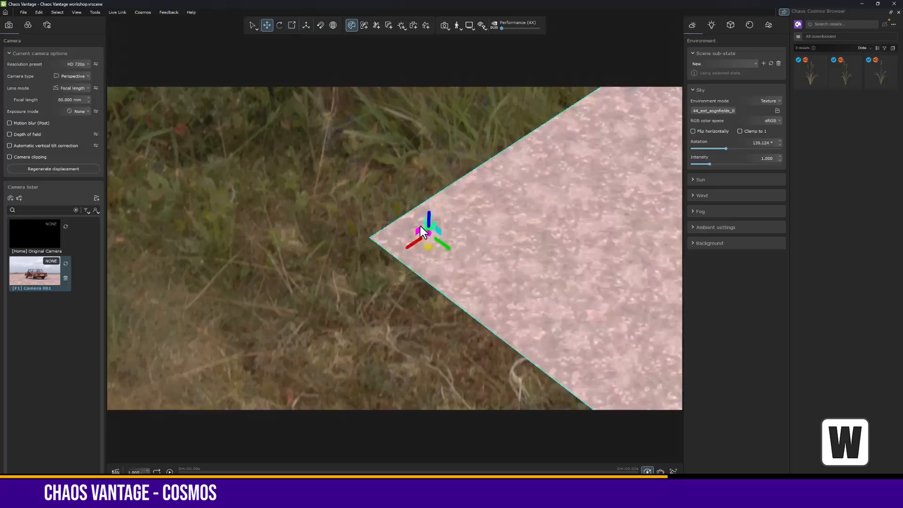
- Separate the overlapping grass clumps so that all three stand spaced out in a row on the ground
right_click_drag(431, 219, 414, 239)
left_click_drag(384, 241, 268, 241)
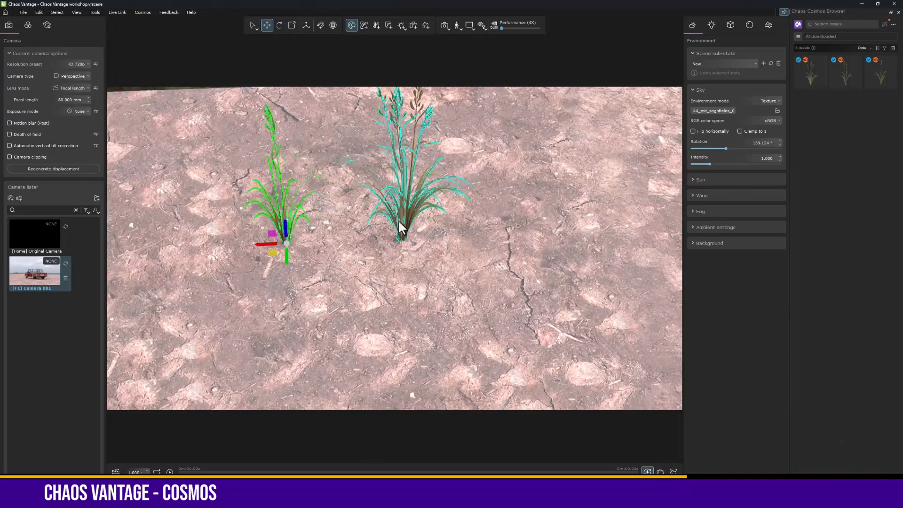
left_click(401, 228)
middle_click_drag(382, 242, 441, 284)
left_click_drag(441, 284, 175, 295, "shift")
- Bring up the render settings, deselect the grass and close the Cosmos browser
left_click(469, 26)
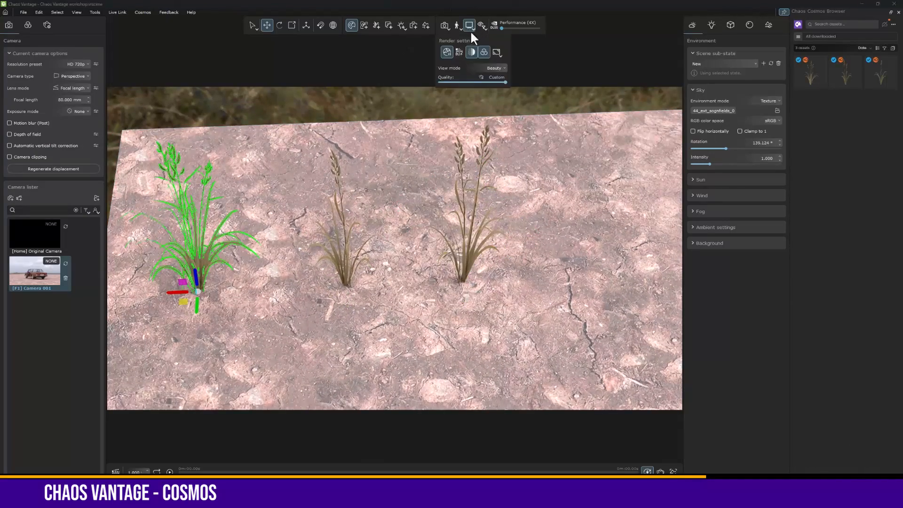
left_click(469, 25)
left_click(468, 25)
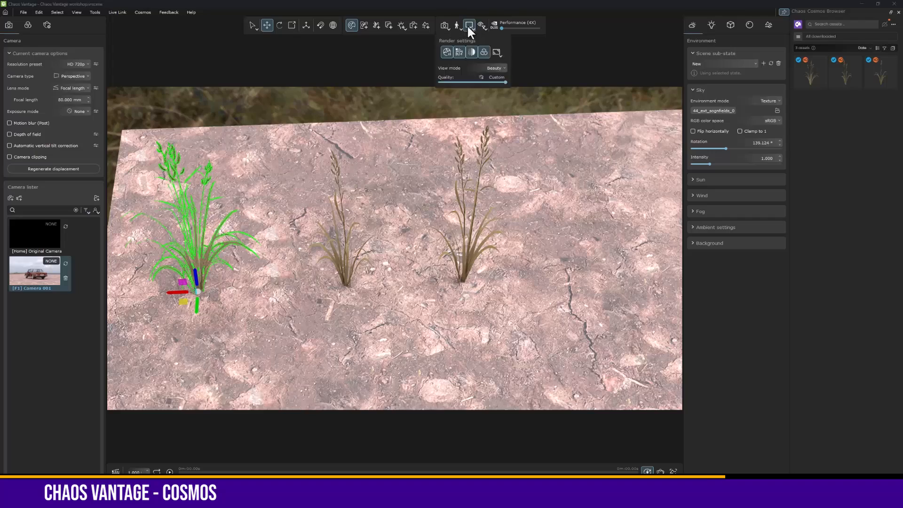
left_click(468, 25)
left_click(433, 100)
right_click_drag(357, 356, 372, 343)
key("Escape")
left_click(345, 24)
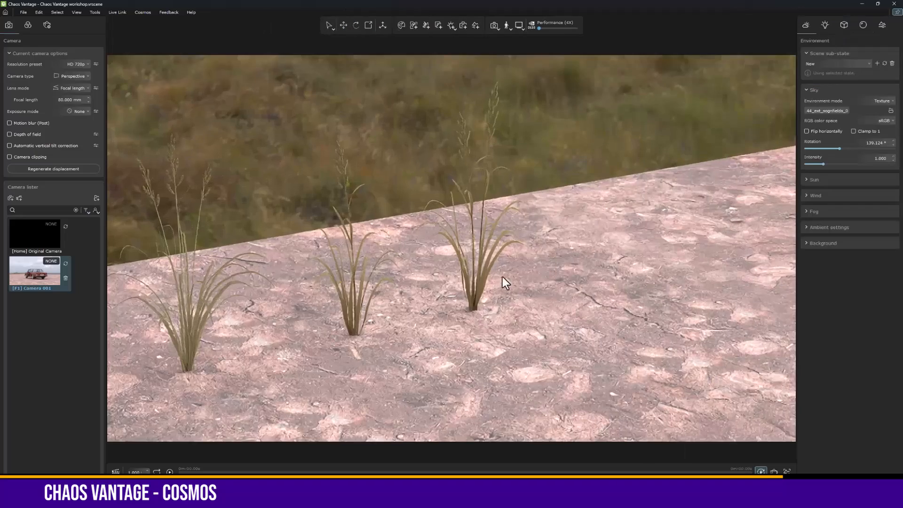
- Enable Affect vegetation in the wind settings so the grass clumps swing
right_click_drag(503, 277, 386, 344)
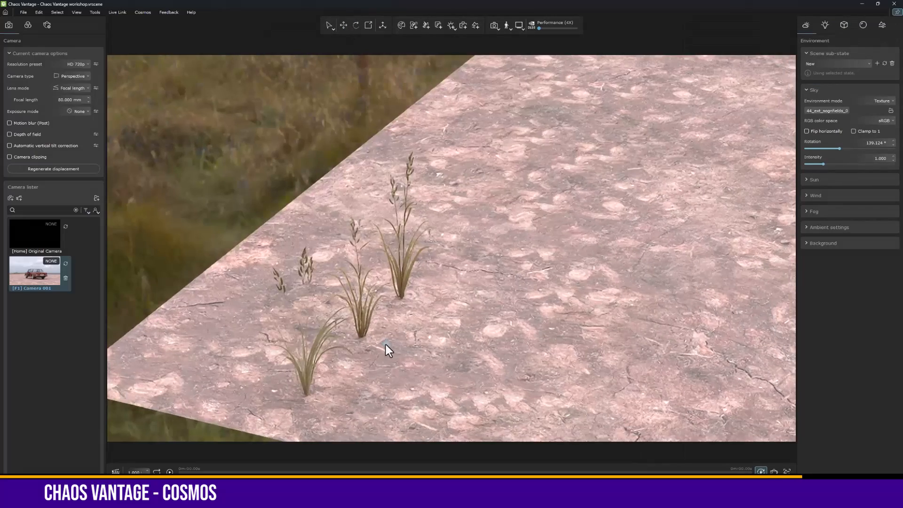
left_click(817, 196)
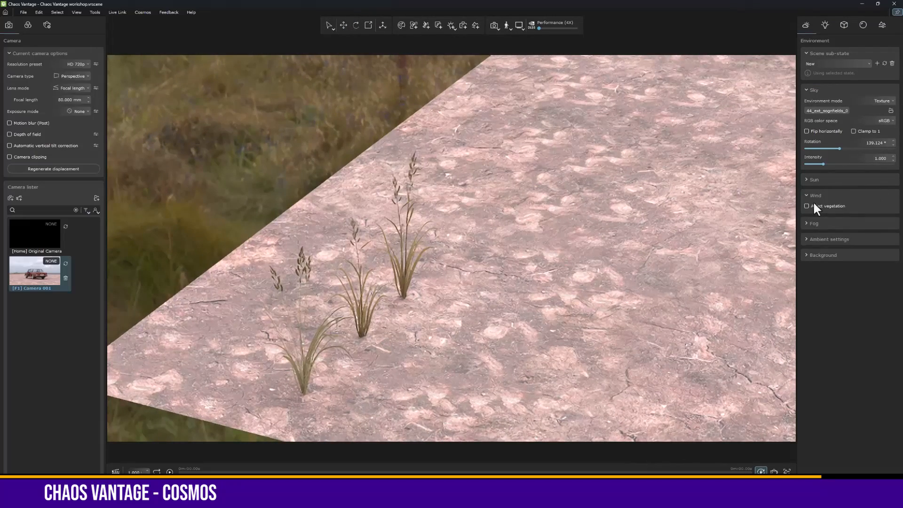
left_click(807, 206)
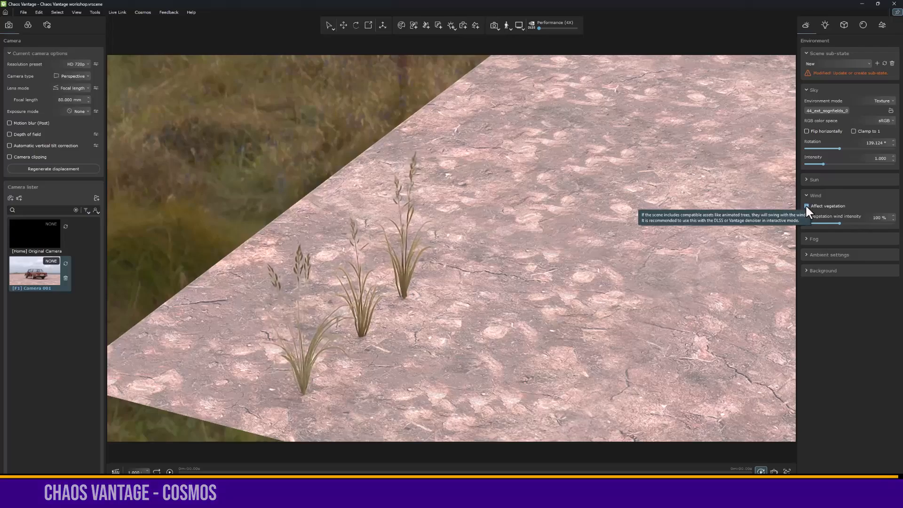
left_click(805, 196)
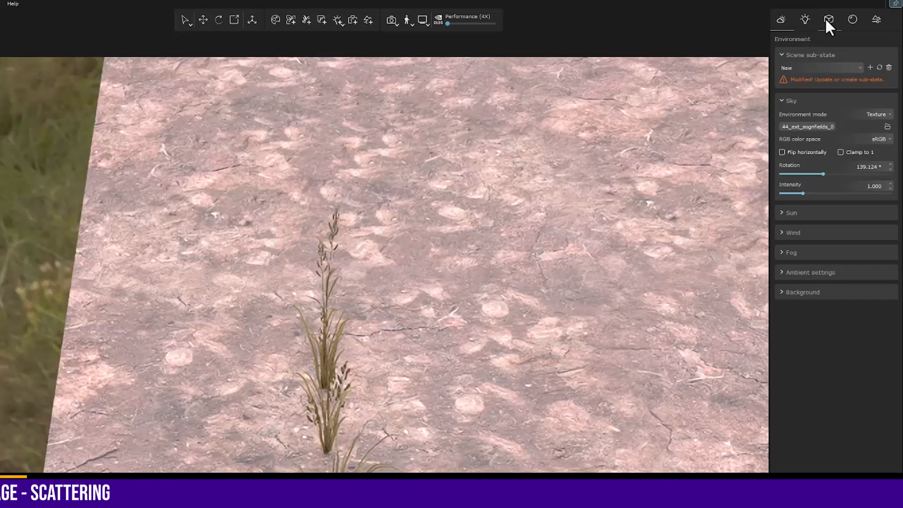
- Create a Chaos Scatter object and pick the ground plane Plane001 as its distribution target
left_click(827, 21)
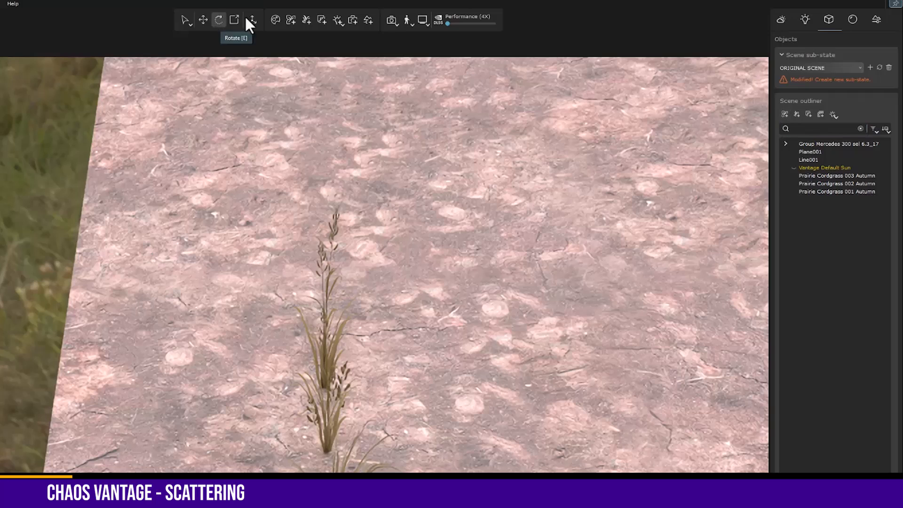
left_click(295, 20)
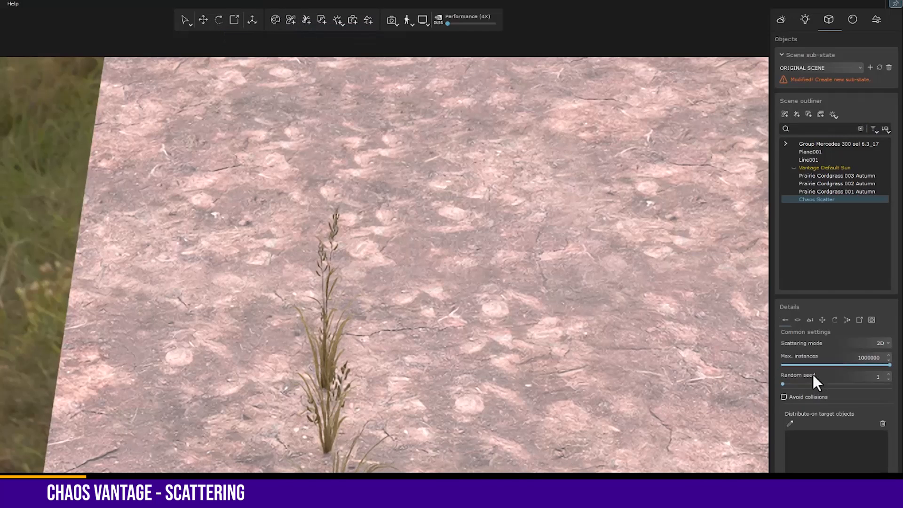
left_click(792, 423)
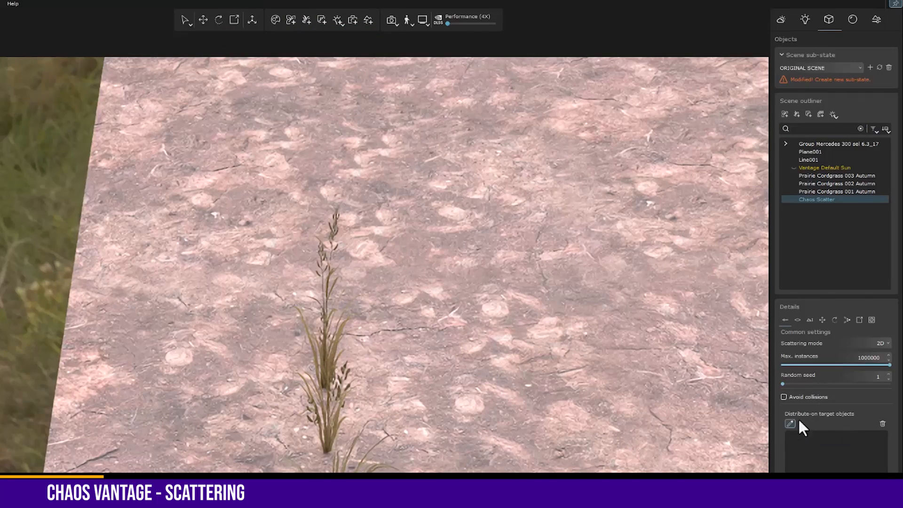
left_click(492, 250)
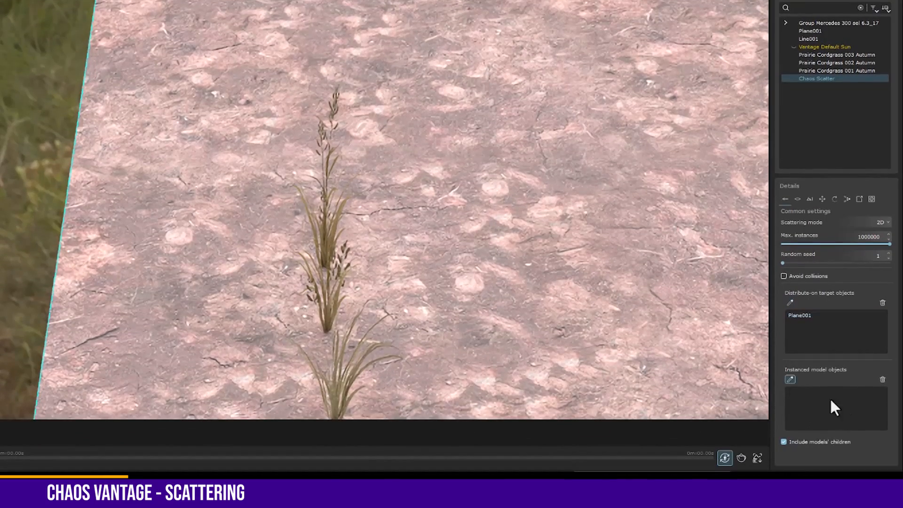
- Add Prairie Cordgrass 002, 001 and 003 Autumn as the scatter's instanced model objects
right_click_drag(395, 236, 338, 189)
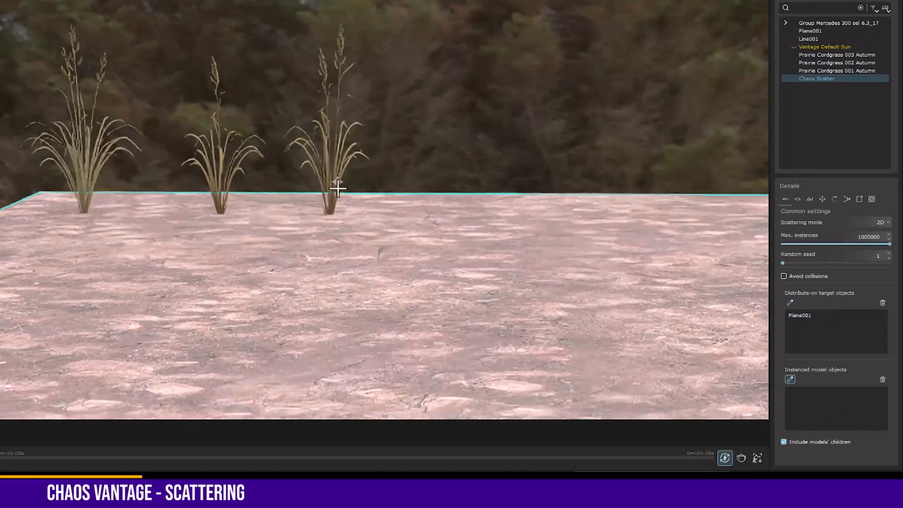
left_click(219, 173)
right_click_drag(218, 173, 215, 170)
middle_click_drag(216, 170, 254, 242)
right_click_drag(254, 241, 246, 234)
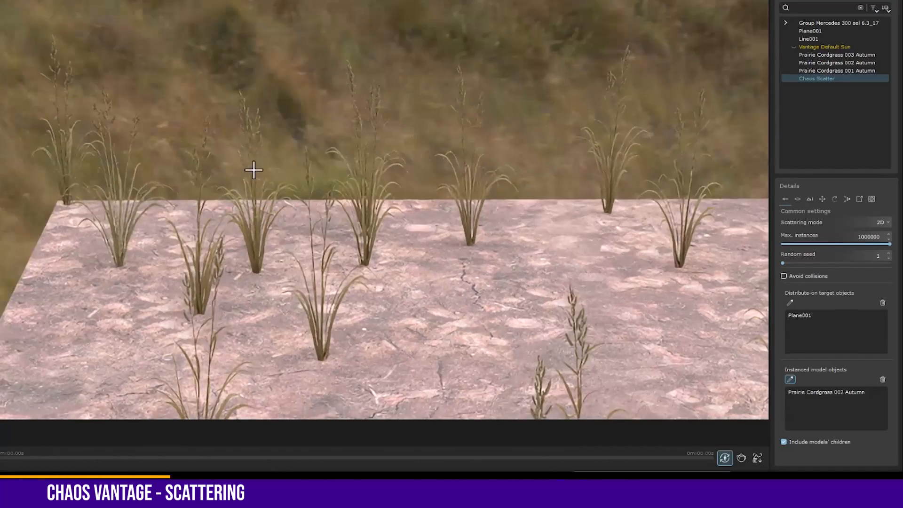
left_click(252, 224)
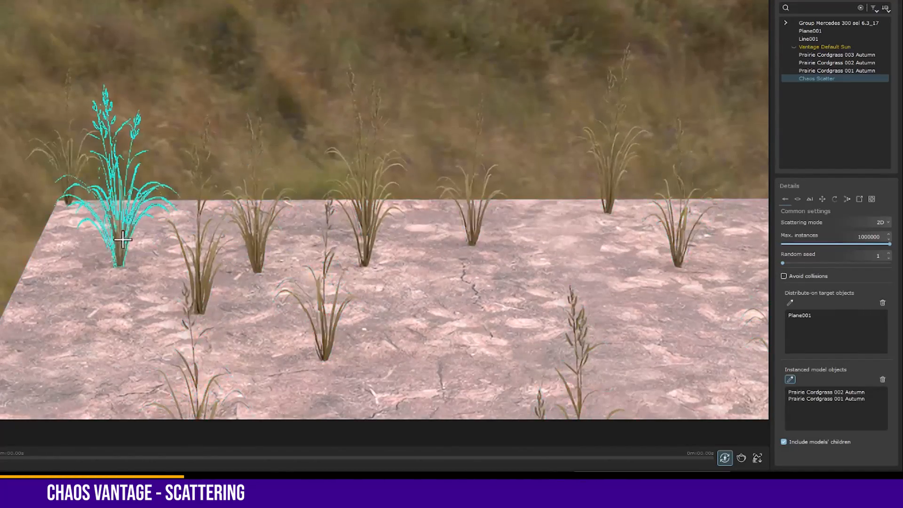
left_click(115, 219)
right_click_drag(115, 219, 314, 218)
key("Escape")
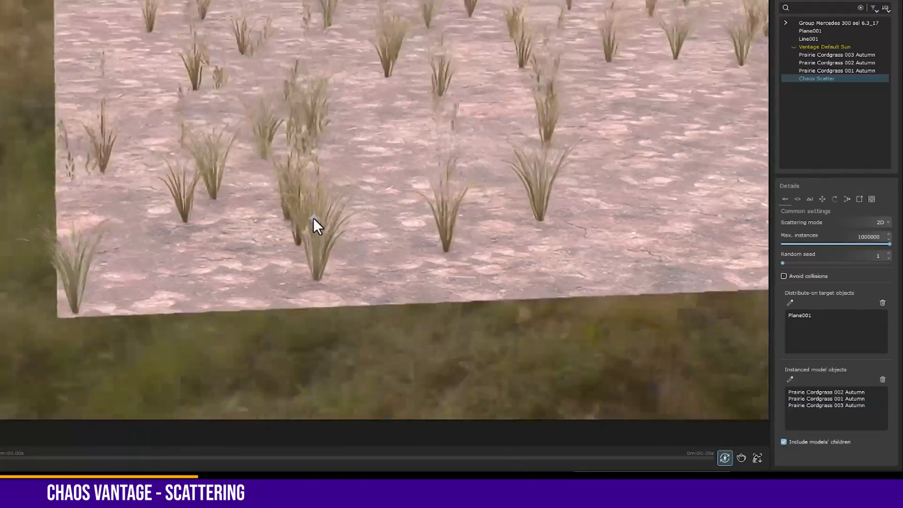
- Look over the grass scattered around the Mercedes and go back to the Camera 001 view
middle_click_drag(313, 218, 179, 315)
middle_click_drag(331, 202, 259, 209)
right_click_drag(259, 209, 418, 120)
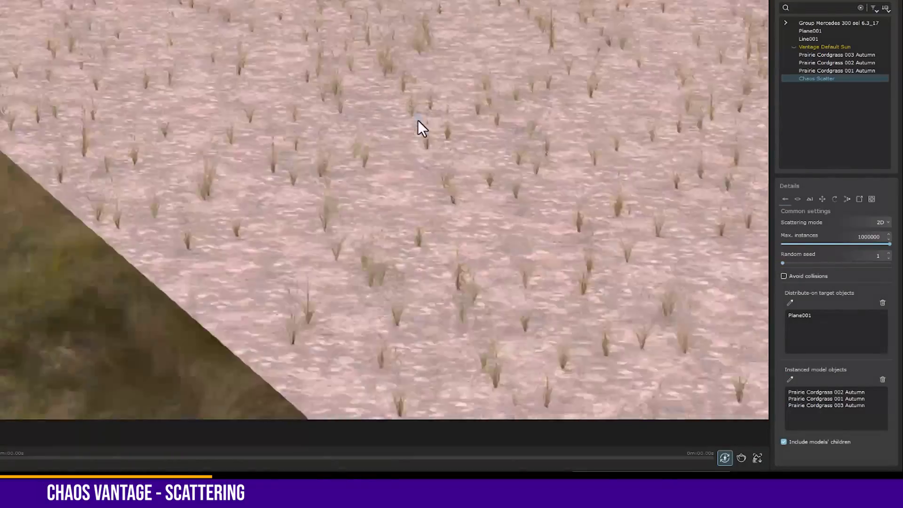
middle_click_drag(418, 120, 0, 329)
scroll(451, 63, "up", 3)
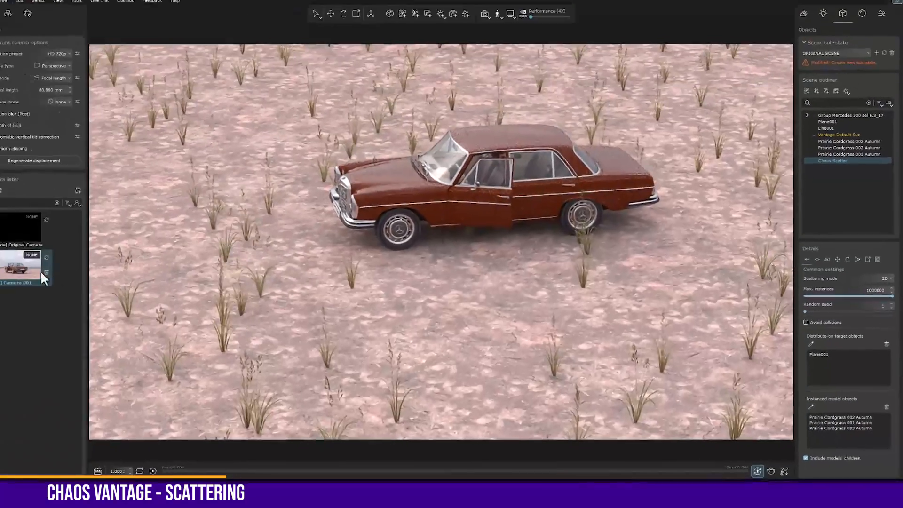
left_click(40, 270)
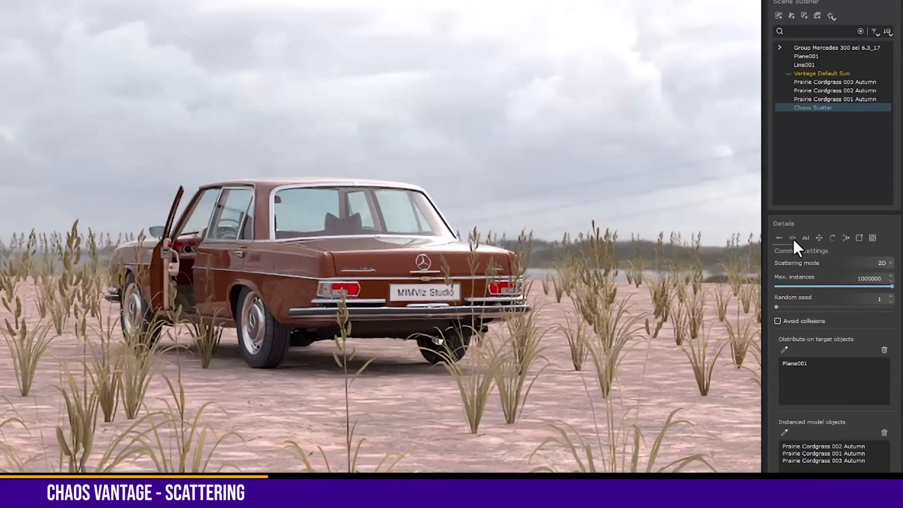
- Set the instance count in the Chaos Scatter's surface scattering settings to 20000
left_click(792, 237)
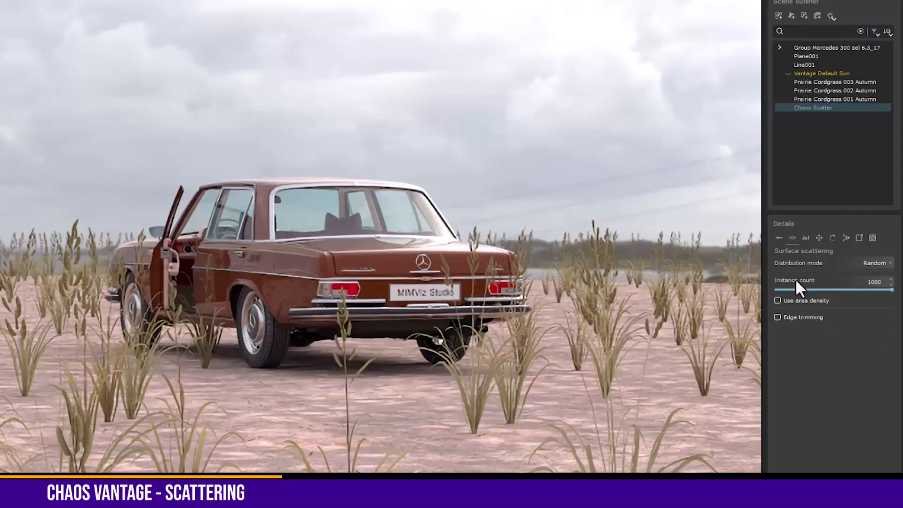
left_click(879, 266)
type("20000")
key("Return")
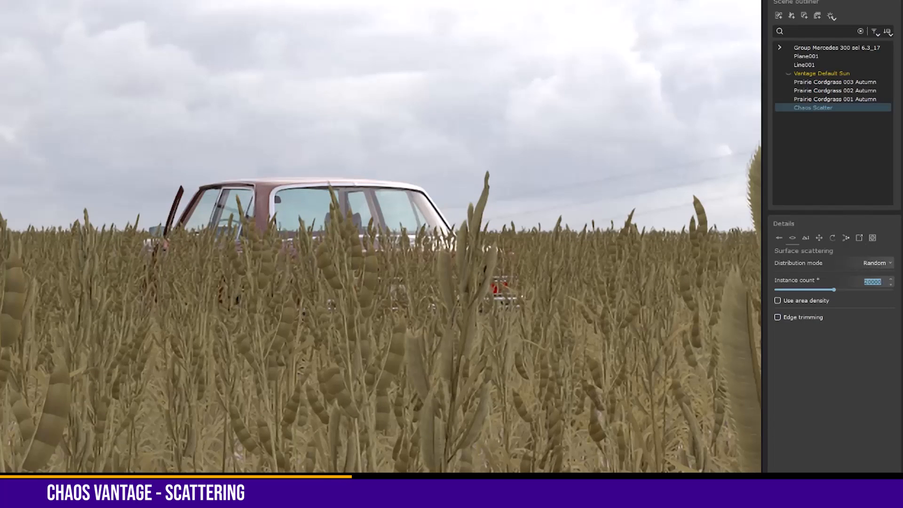
- Set the scatter's random translation range to -20 cm minimum and 20 cm maximum on both X and Y
left_click(805, 238)
left_click(819, 238)
left_click(875, 265)
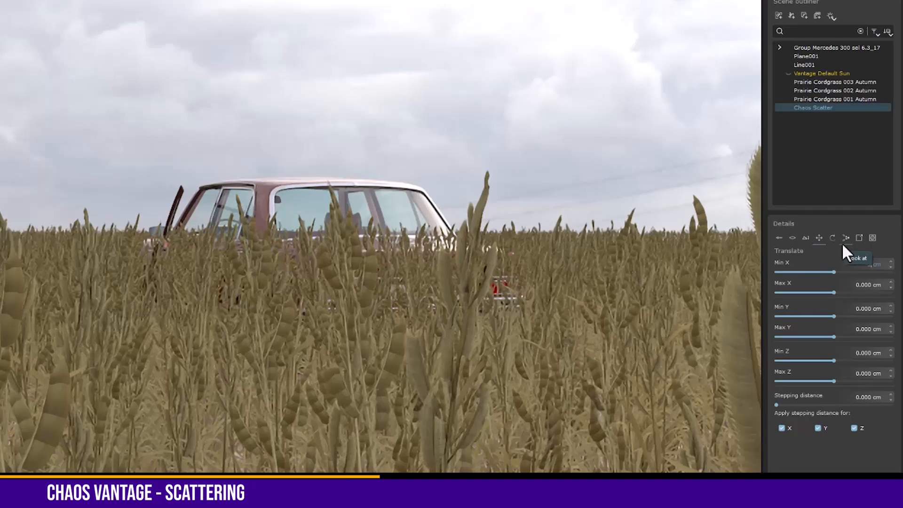
type("-20")
key("Tab")
type("20")
key("Tab")
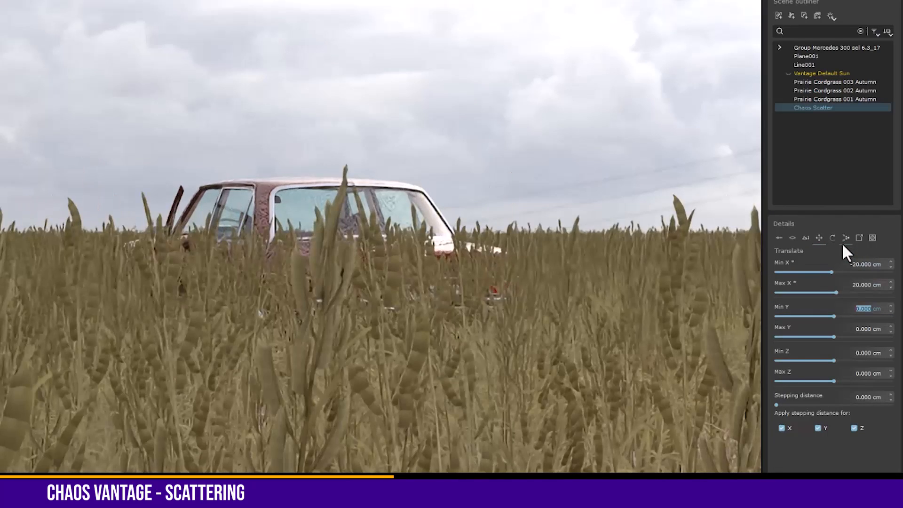
type("-20")
key("Tab")
type("20")
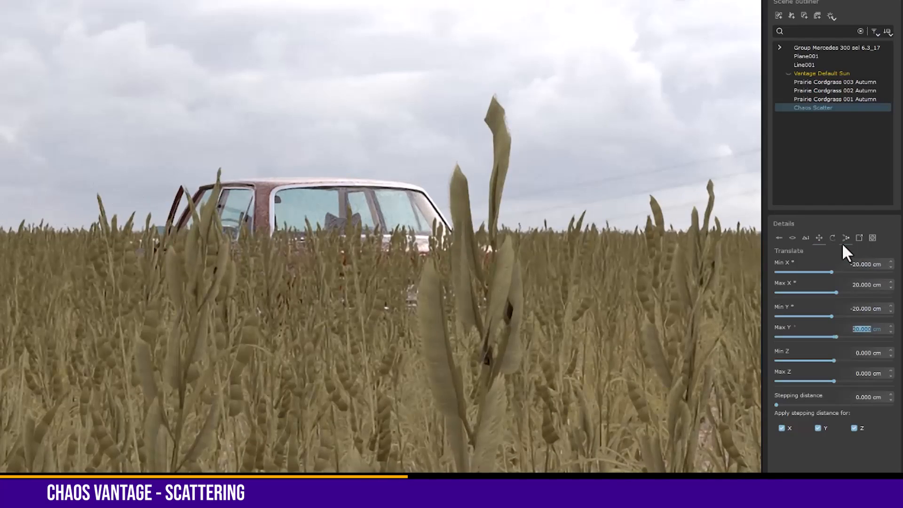
- Set the scatter's random rotation range to -10° minimum and 10° maximum on both X and Y
left_click(833, 239)
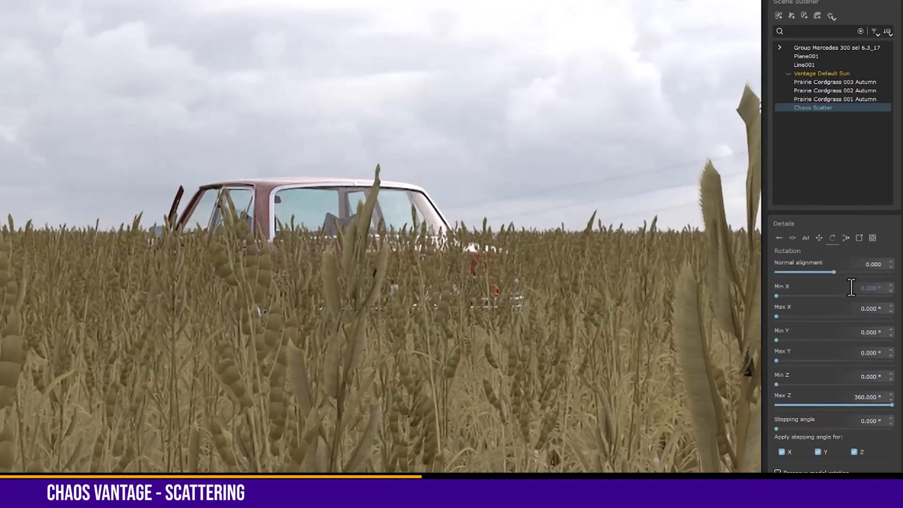
type("-10")
key("Tab")
type("10")
key("Tab")
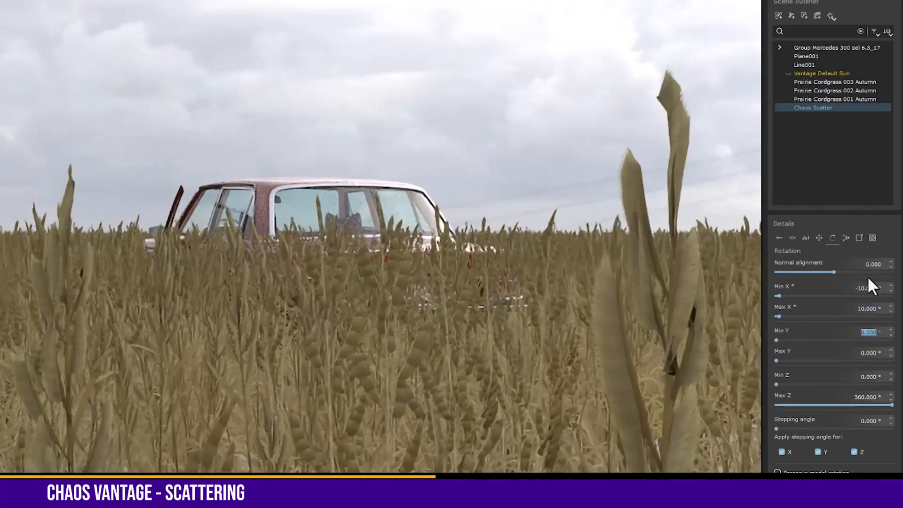
type("-10")
key("Tab")
type("10")
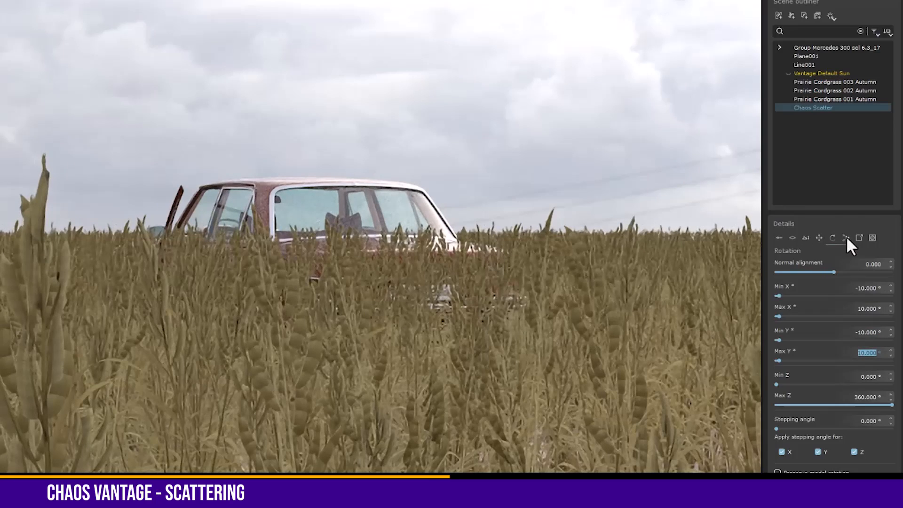
- Set the scatter's uniform scale range to 0.3 minimum and 0.9 maximum and return to the Camera 001 view
left_click(860, 238)
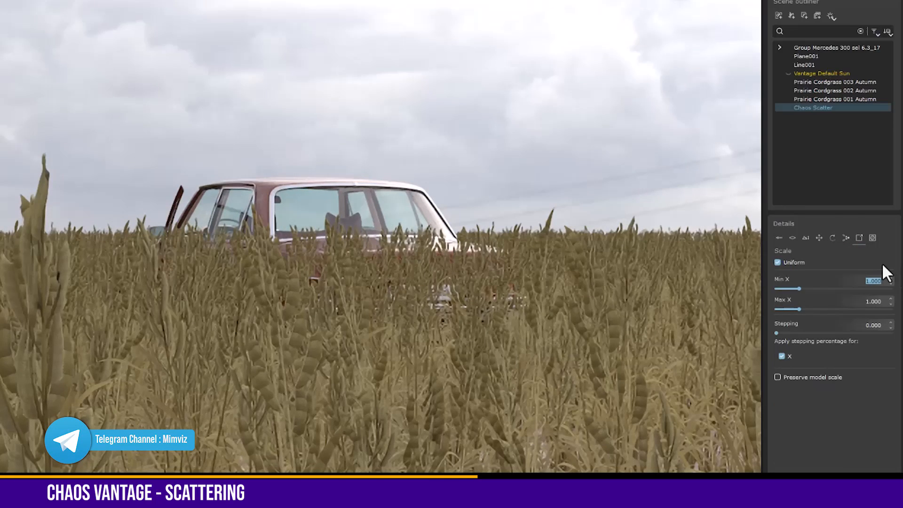
type(".3")
key("Return")
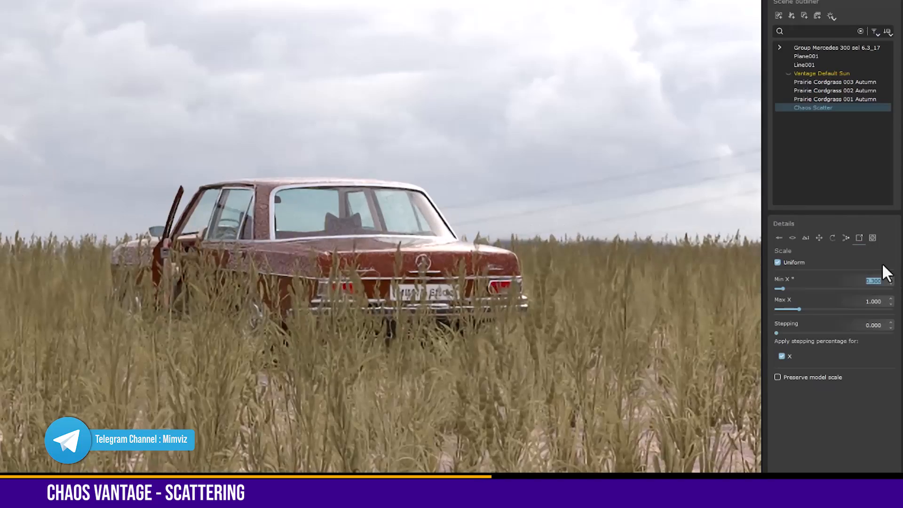
key("Tab")
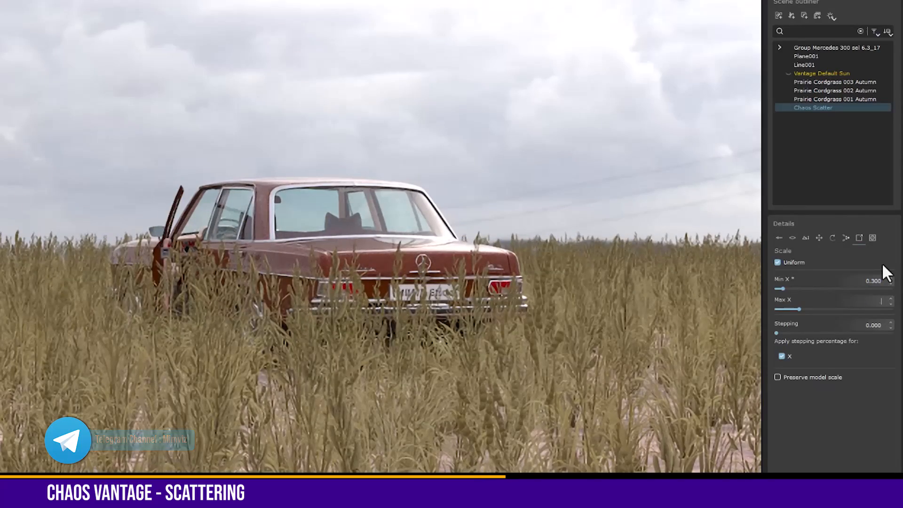
type(".9")
key("Return")
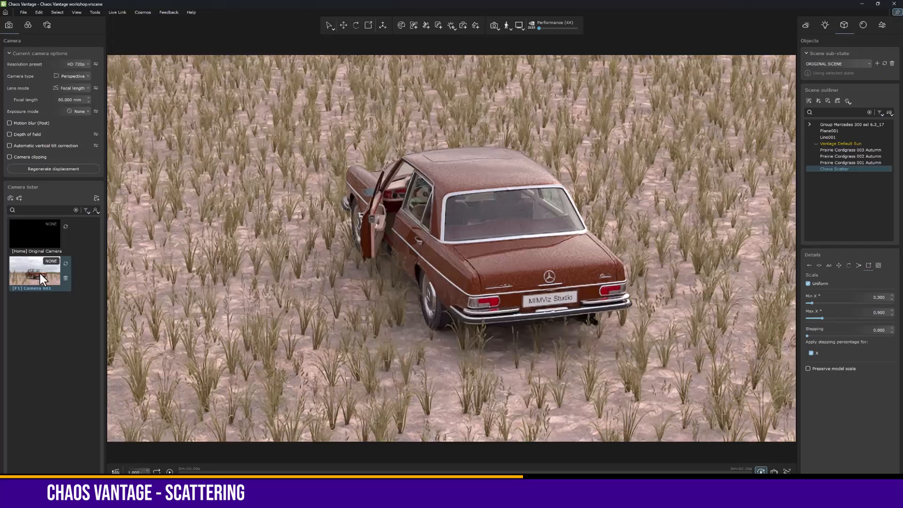
left_click(40, 272)
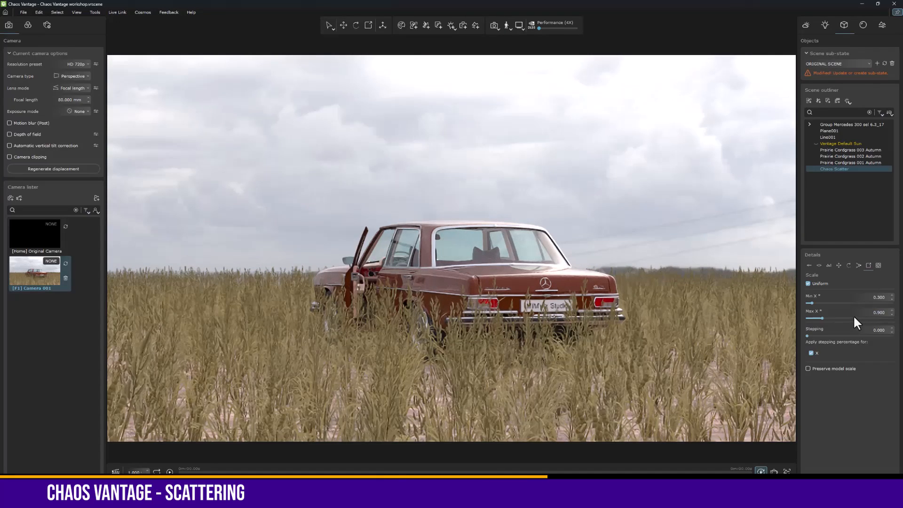
- Raise the instance count in the scatter's surface scattering settings to 40000
left_click(828, 266)
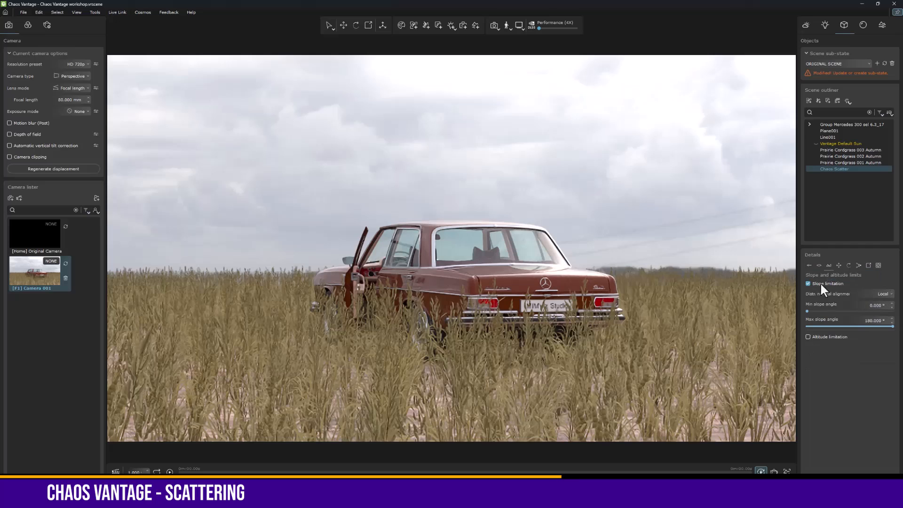
type("40000")
key("Return")
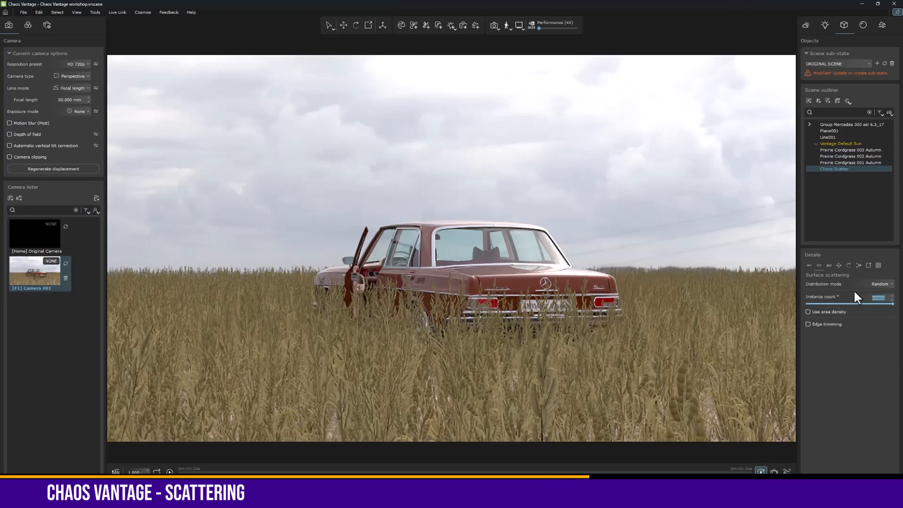
- Examine the scattered grass up close around the car's open front door and interior
scroll(424, 280, "up", 5)
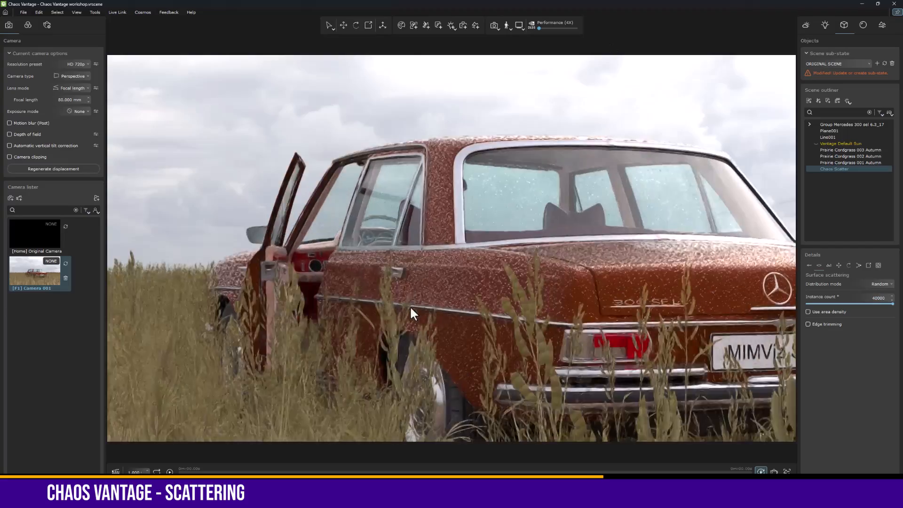
right_click_drag(411, 306, 145, 292)
middle_click_drag(145, 292, 351, 414)
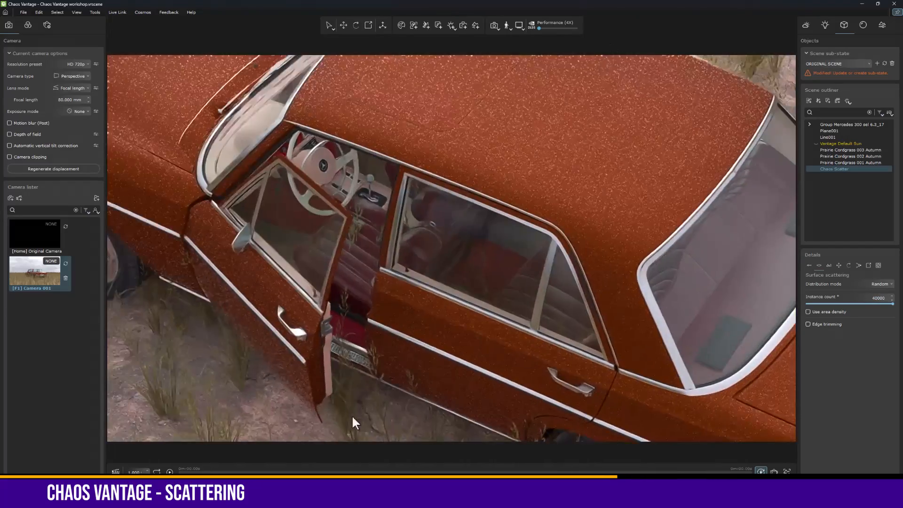
scroll(372, 263, "up", 3)
middle_click_drag(371, 262, 348, 210)
right_click_drag(349, 210, 319, 210)
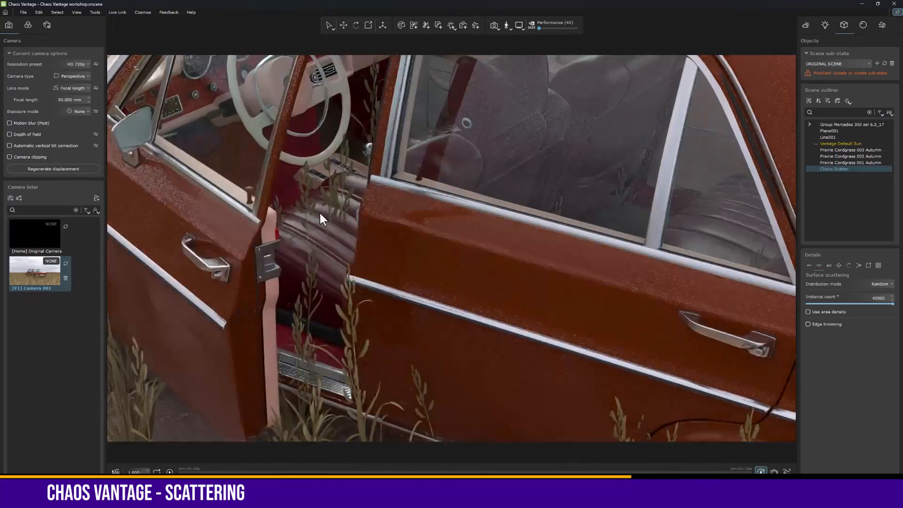
scroll(385, 269, "down", 6)
middle_click_drag(385, 270, 349, 255)
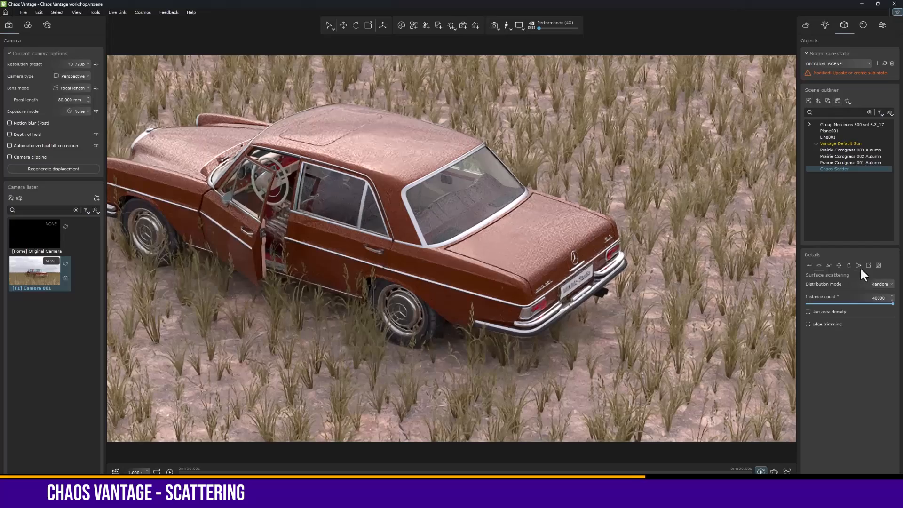
- Add the Line001 spline around the car as an exclude area of the scatter
left_click(879, 265)
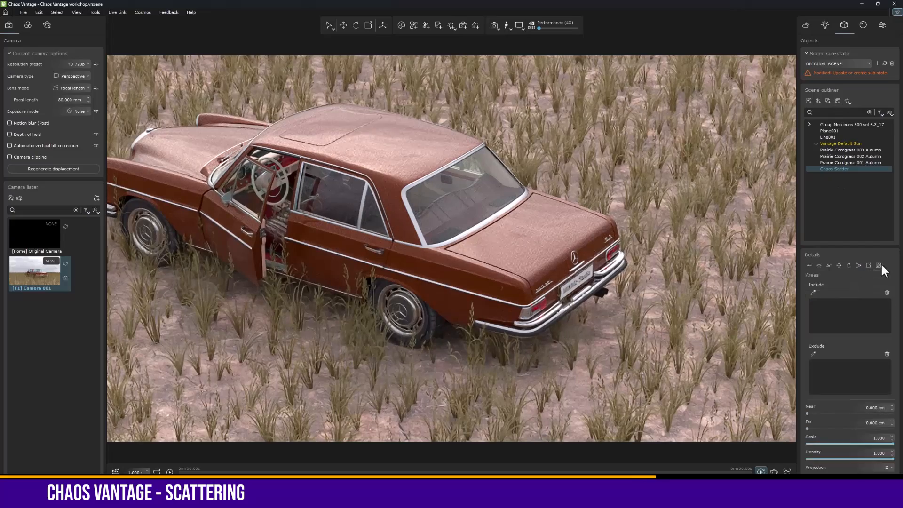
left_click(813, 354)
left_click(549, 379)
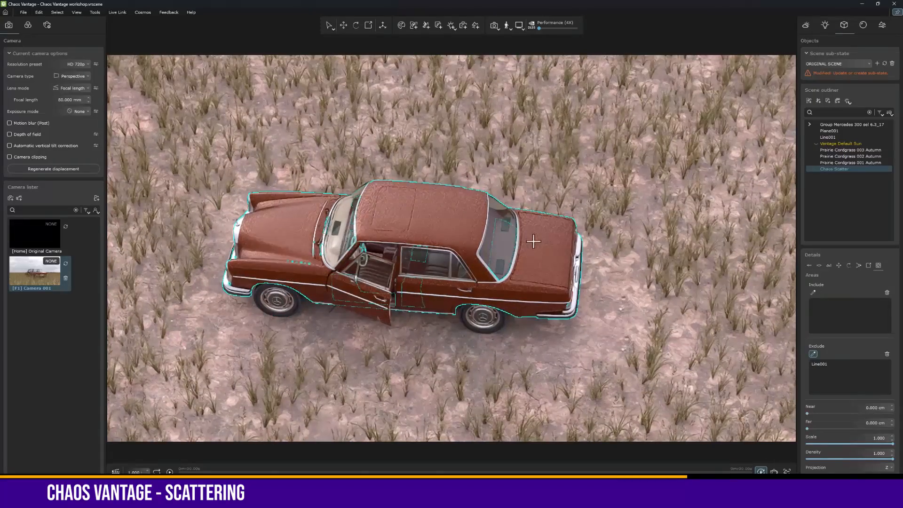
right_click(533, 241)
- Try out the near, far and scale falloff values of the scatter's area settings
left_click_drag(821, 416, 894, 429)
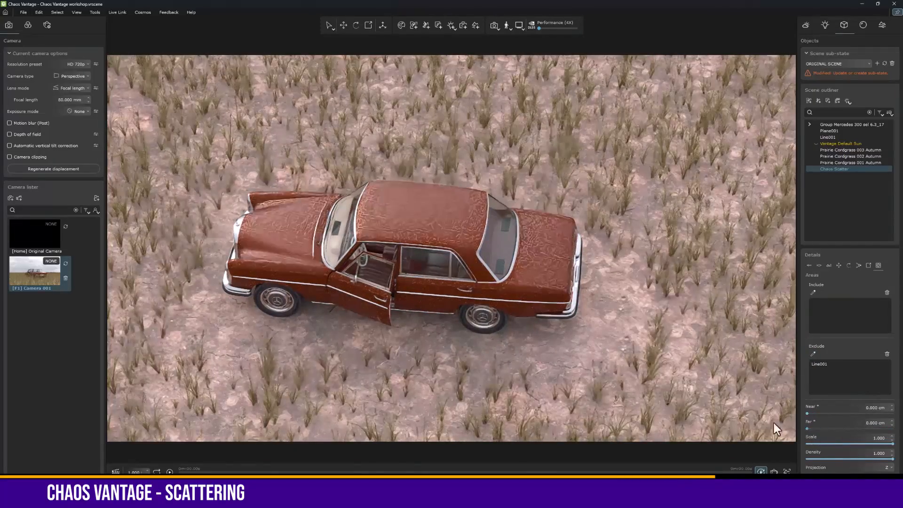
left_click_drag(798, 427, 795, 428)
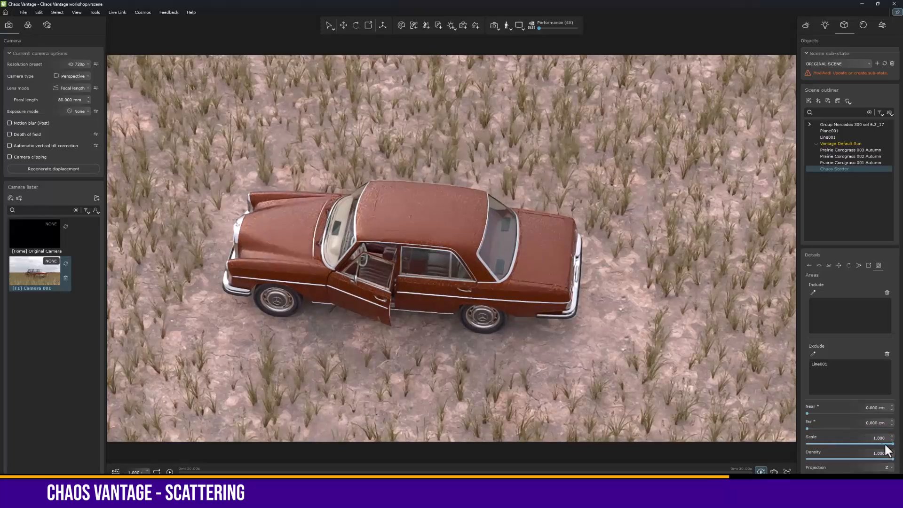
left_click(893, 444)
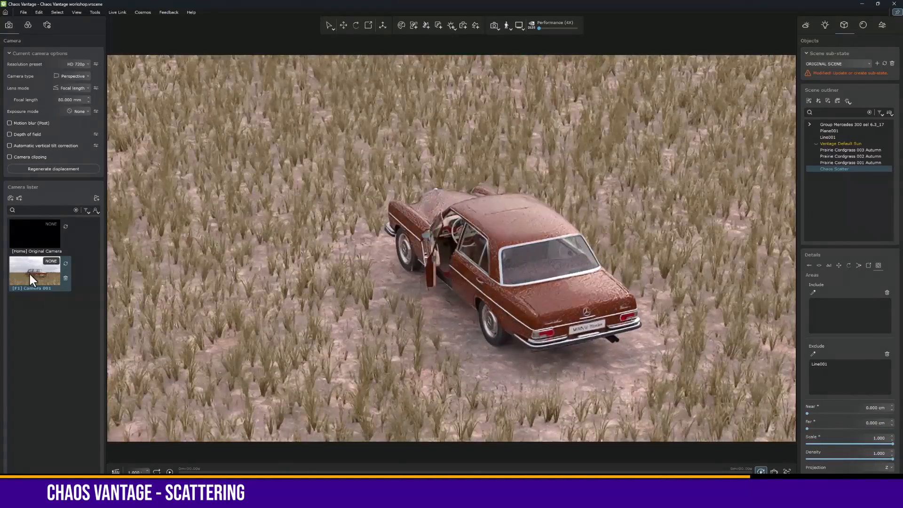
- Return to the Camera 001 view and make the environment's wind affect vegetation
double_click(29, 274)
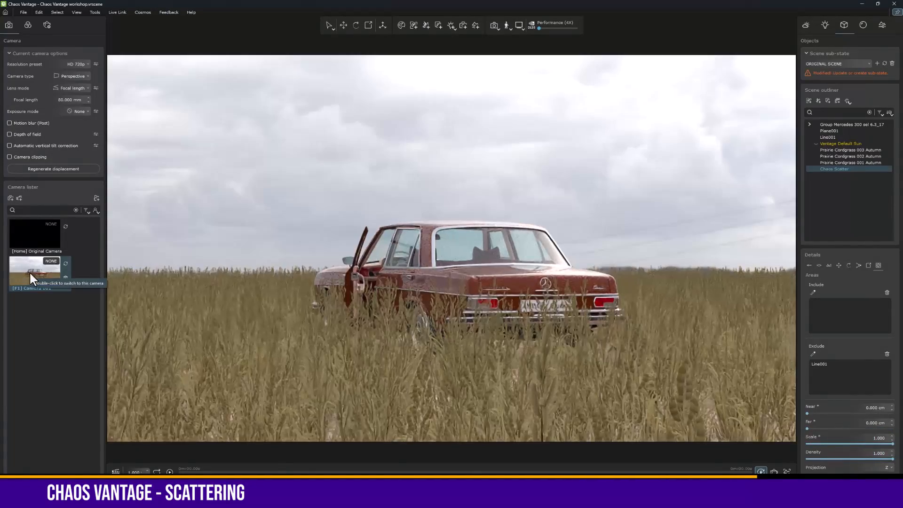
left_click(806, 23)
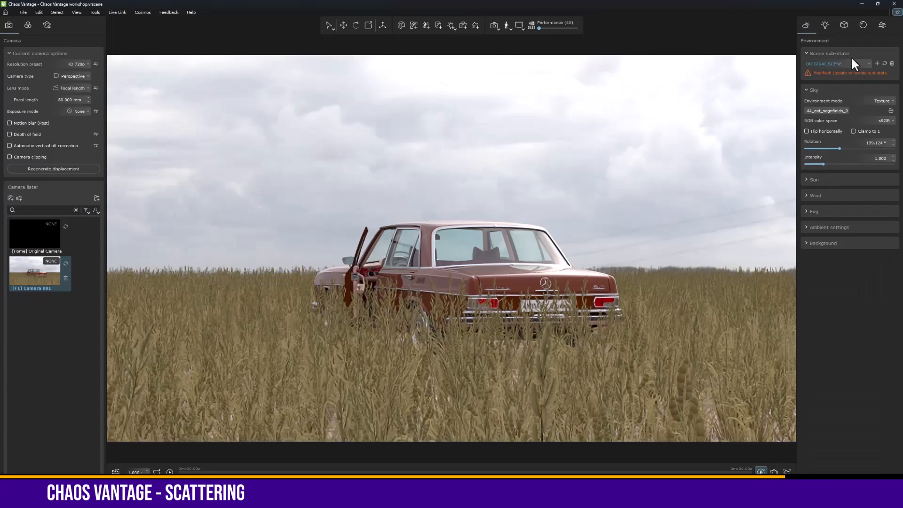
left_click(819, 195)
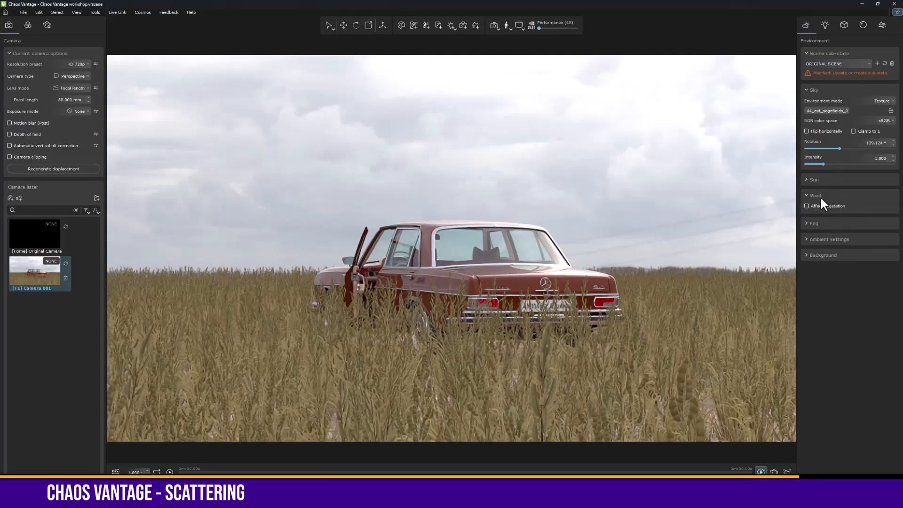
left_click(807, 206)
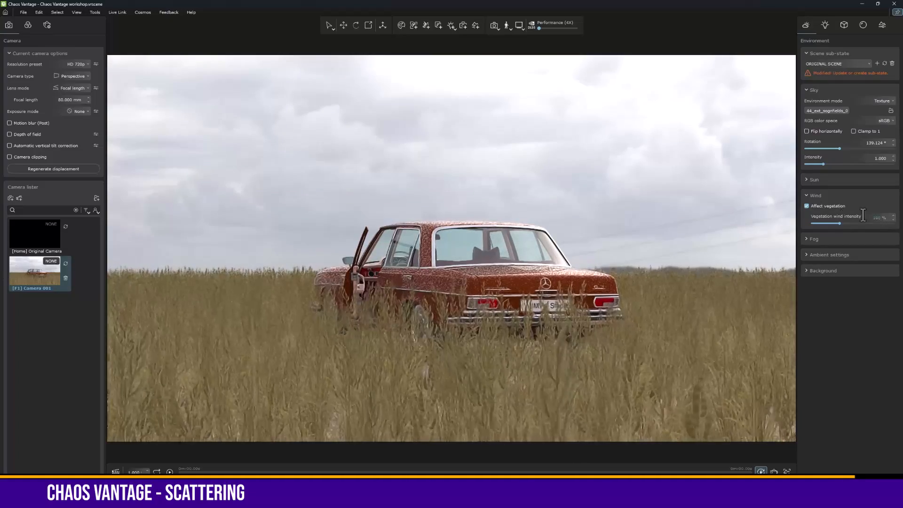
- Try out higher vegetation wind intensities and reset the intensity to 100 %
left_click_drag(894, 219, 893, 159)
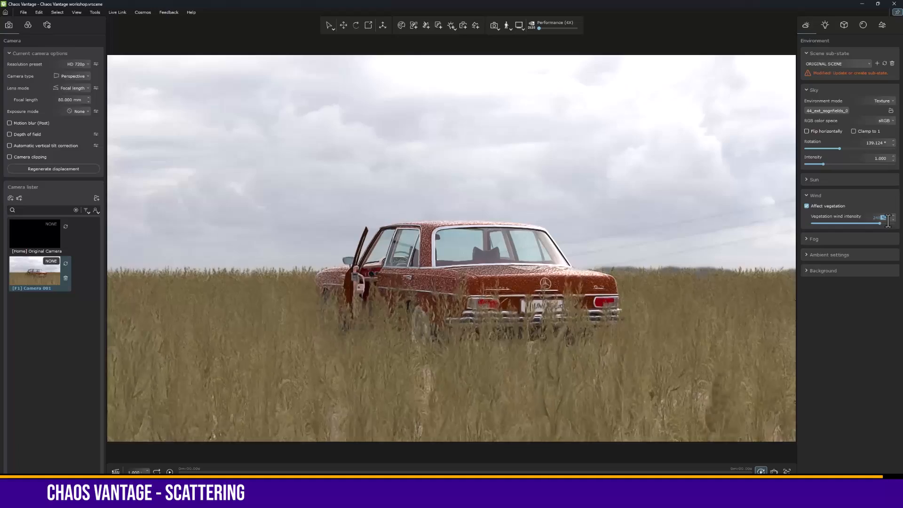
mouse_move(893, 219)
left_mouse_down()
mouse_move(887, 302)
mouse_move(890, 221)
left_mouse_up()
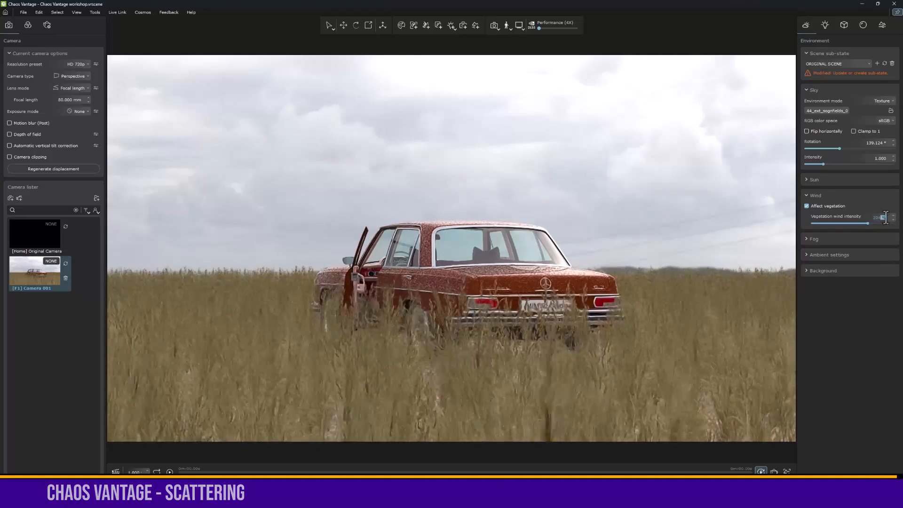
right_click(893, 219)
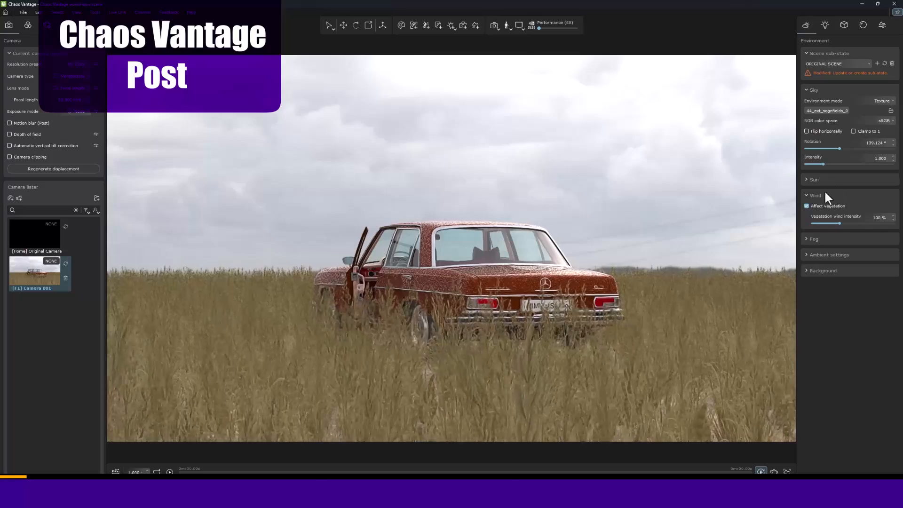
left_click(825, 195)
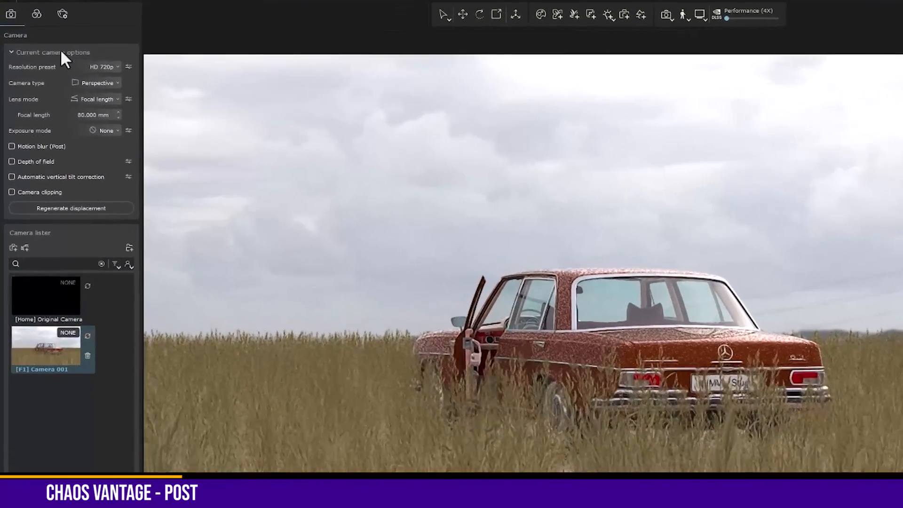
- Try an exposure bias of -0.33 in the color corrections and set it back to 0
left_click(31, 23)
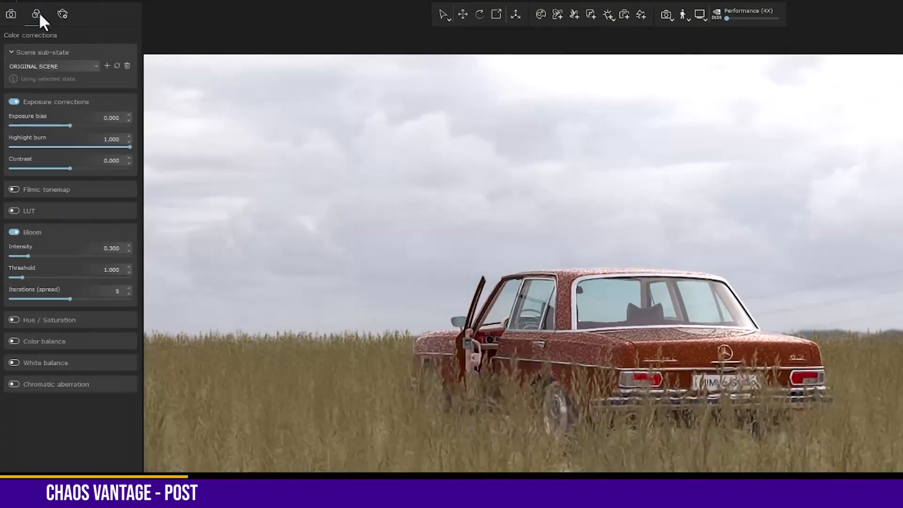
left_click(115, 118)
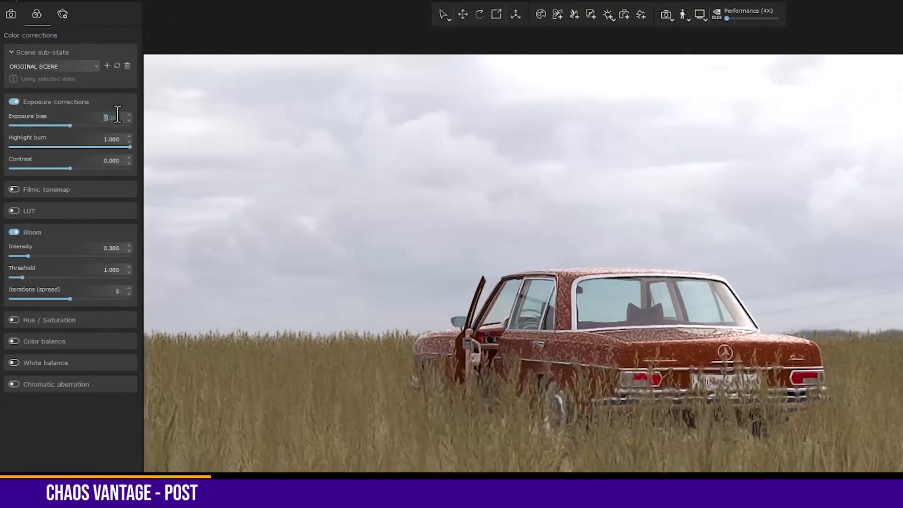
key("BackSpace")
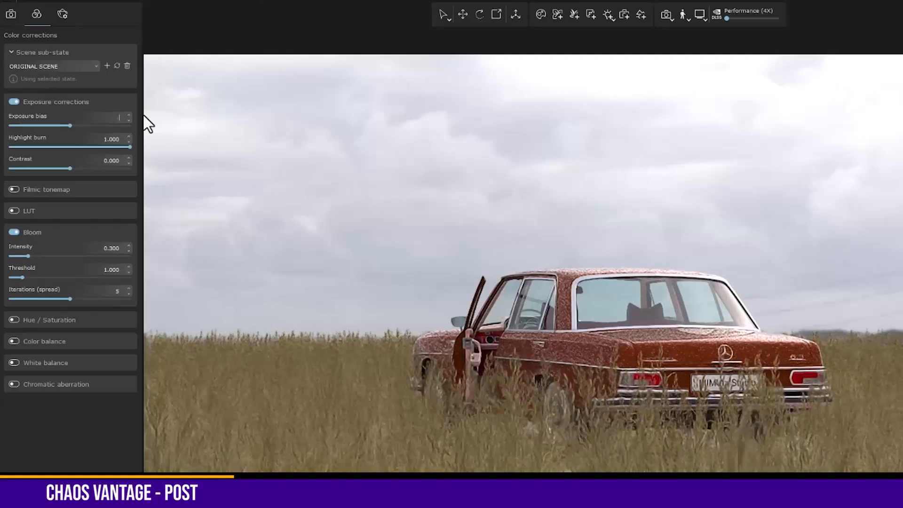
type("-0.33")
key("Return")
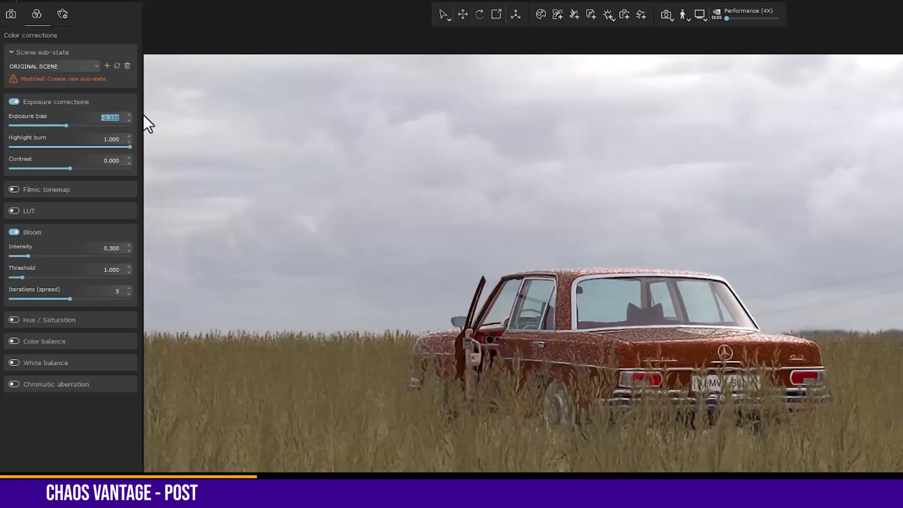
type("0")
key("Return")
- Set the contrast in the exposure corrections to 0.1
left_click_drag(95, 158, 161, 154)
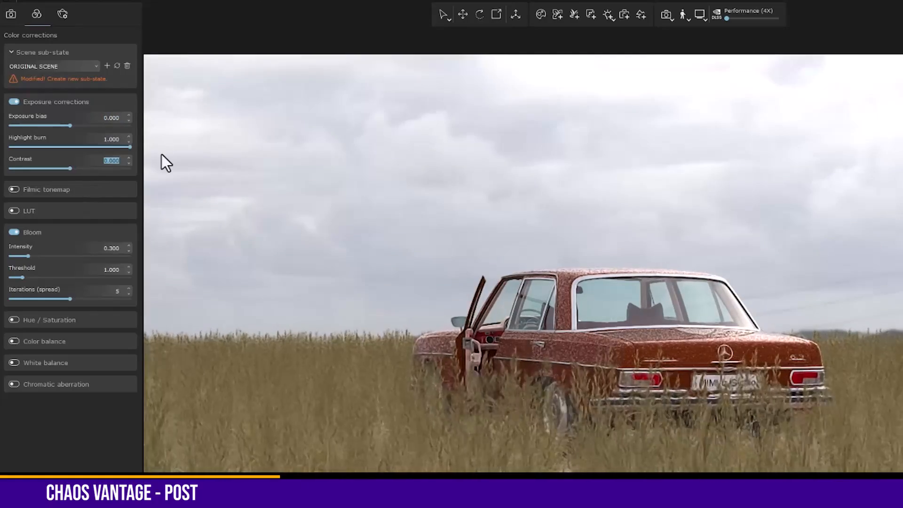
type("0.1")
key("Return")
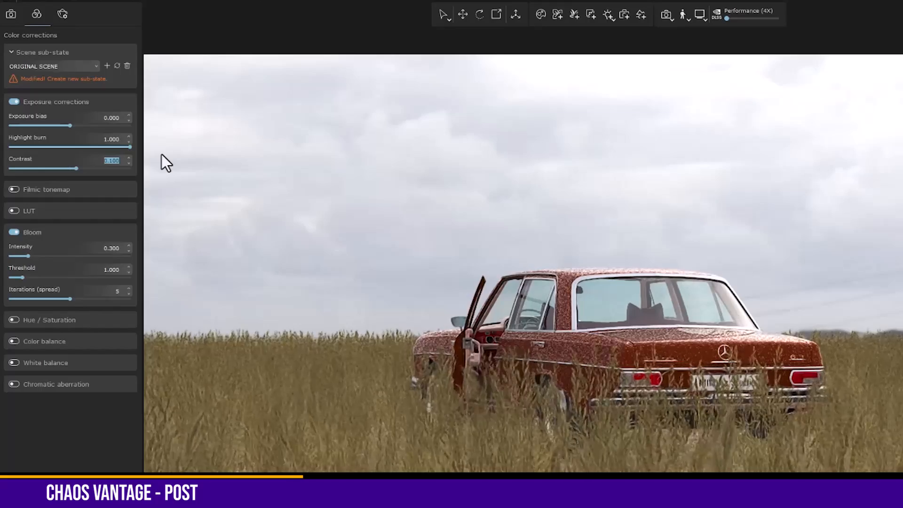
- Enable the LUT correction and load the recent Kim_Amland_Photographic_01.cube file
left_click(17, 210)
left_click(42, 246)
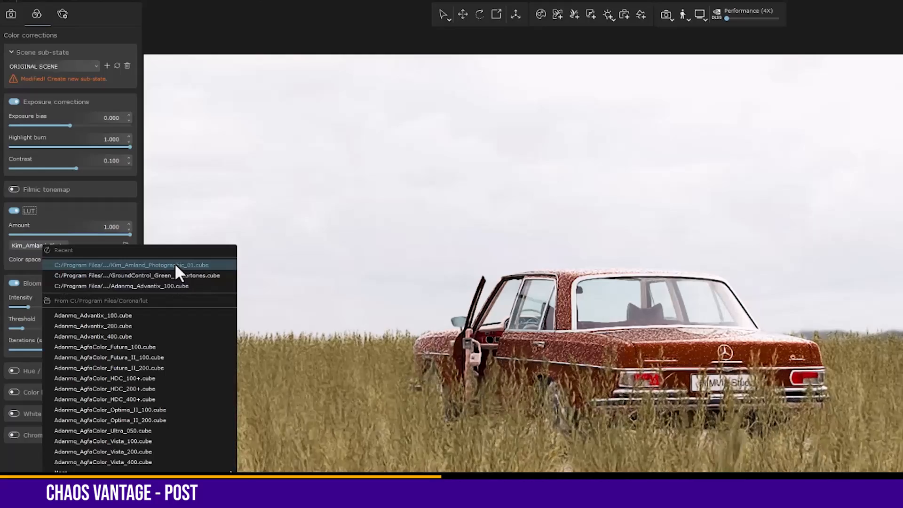
left_click(175, 265)
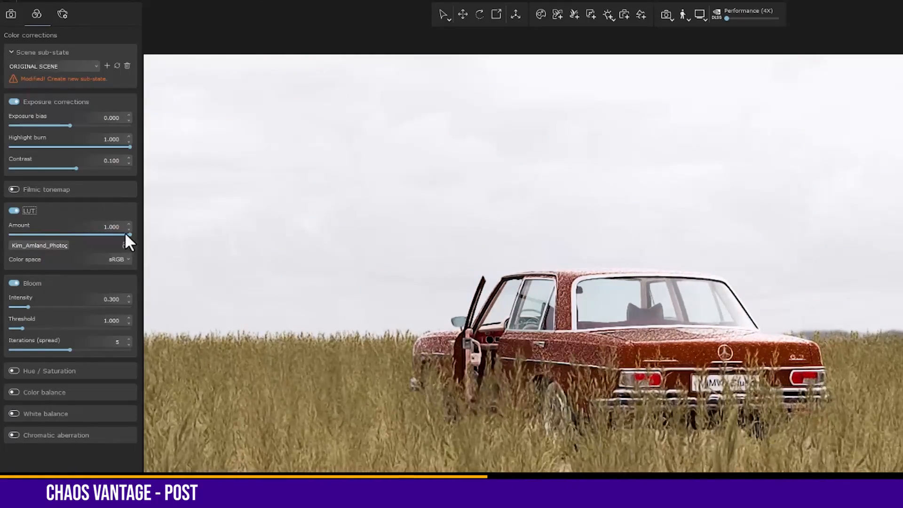
- Set the LUT amount to 0.85
left_click_drag(126, 235, 110, 252)
left_click(131, 228)
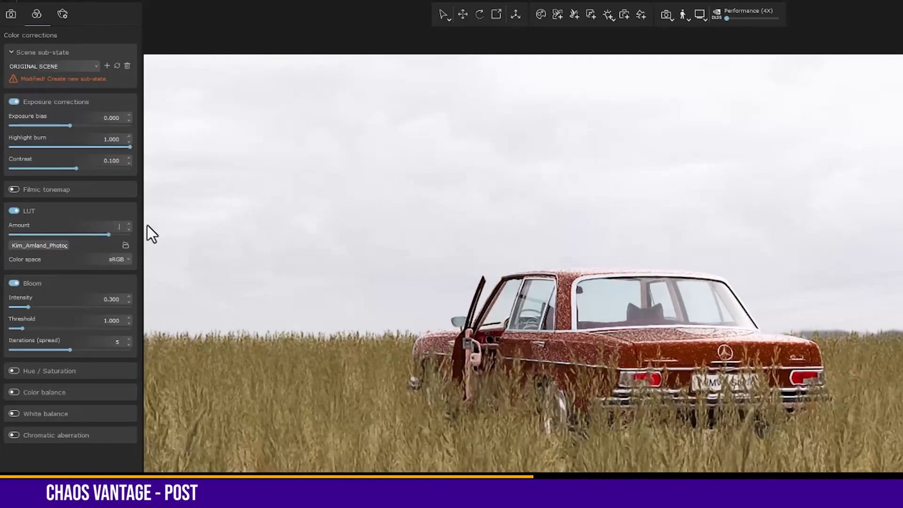
type("0.8")
key("Return")
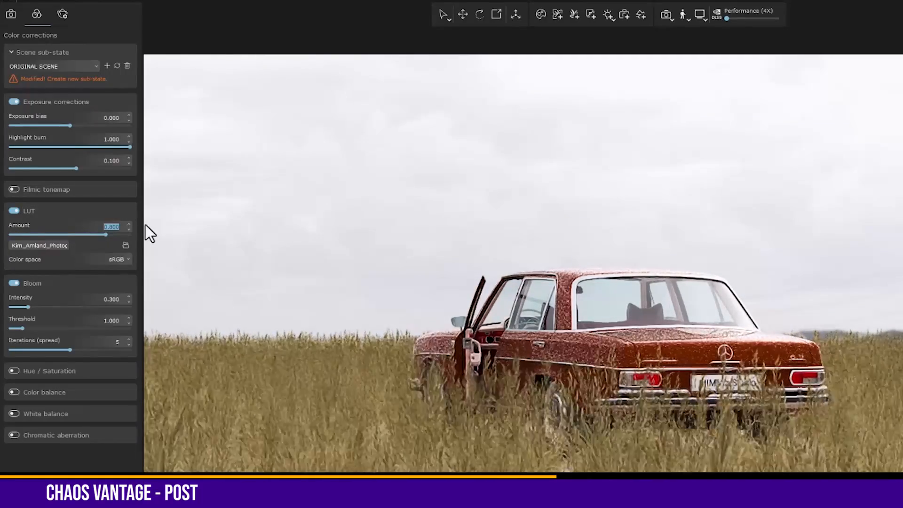
type("0.85")
key("Return")
- Set the exposure bias in the exposure corrections to -0.3
left_click(130, 118)
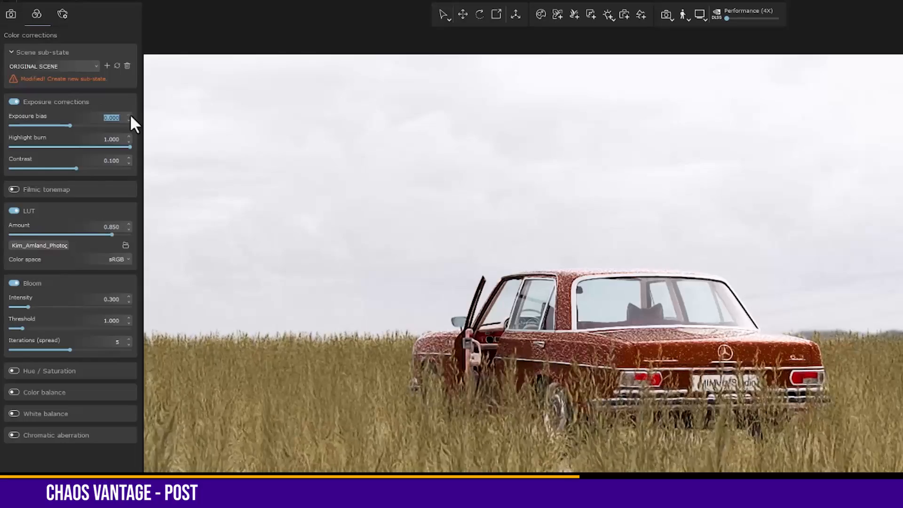
type("-0.3")
key("Return")
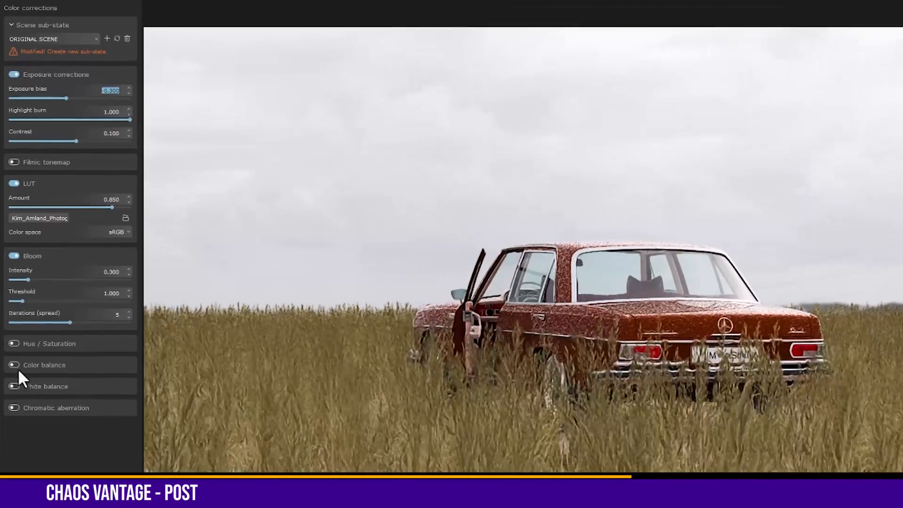
- Enable the color balance correction and set Magenta - Green for all tones to -0.035
left_click(14, 392)
left_click_drag(69, 413, 68, 413)
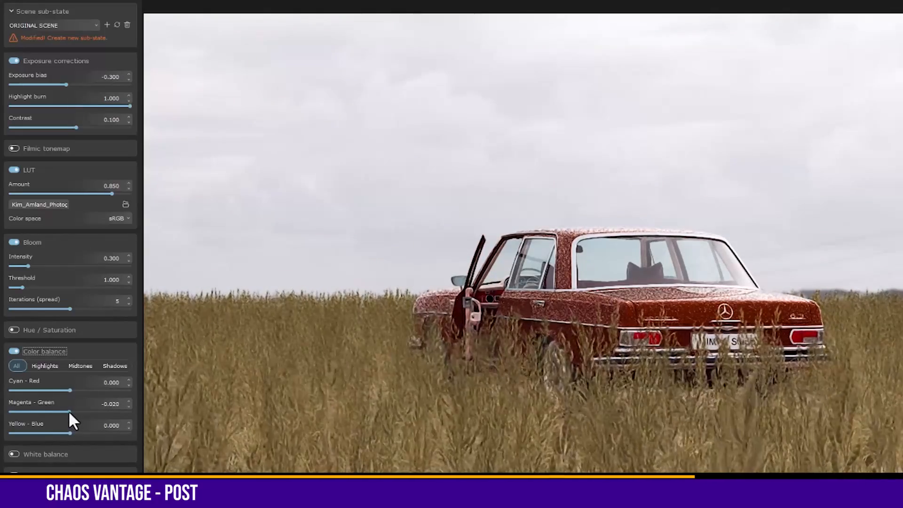
left_click_drag(69, 411, 65, 410)
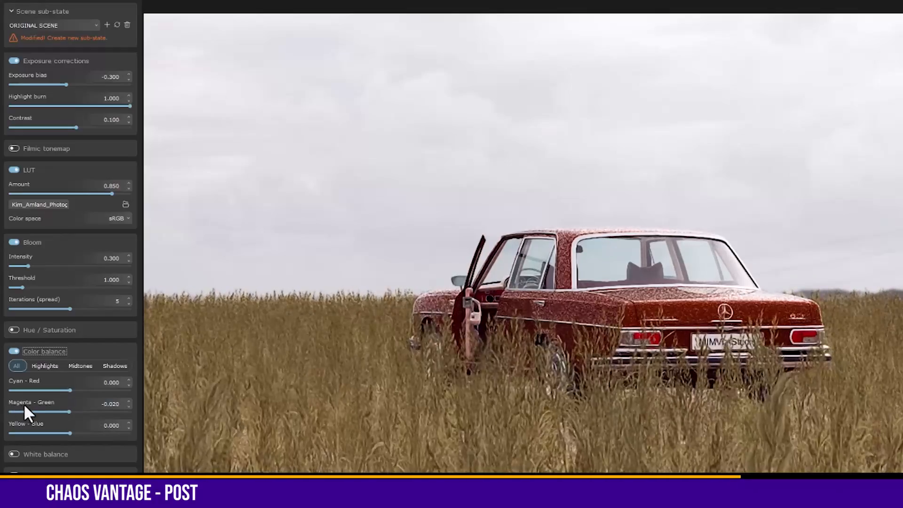
left_click(116, 405)
key("BackSpace")
type("4")
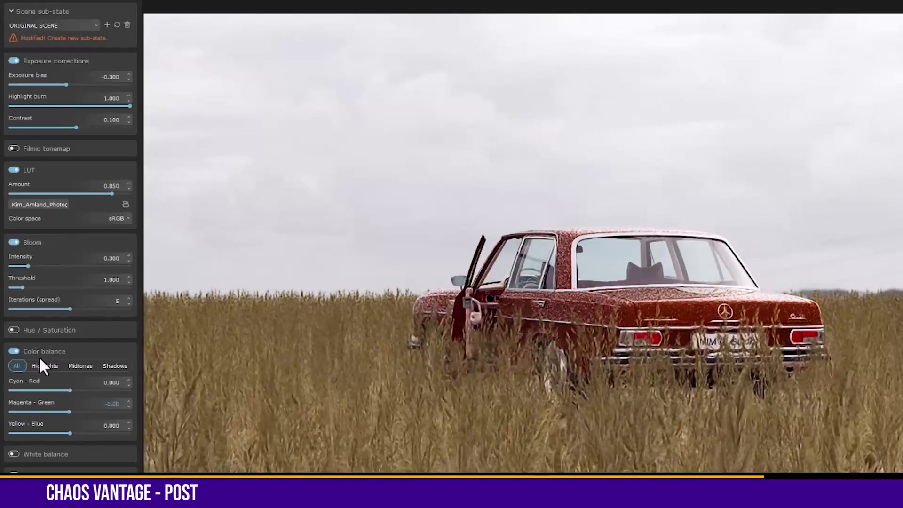
key("Return")
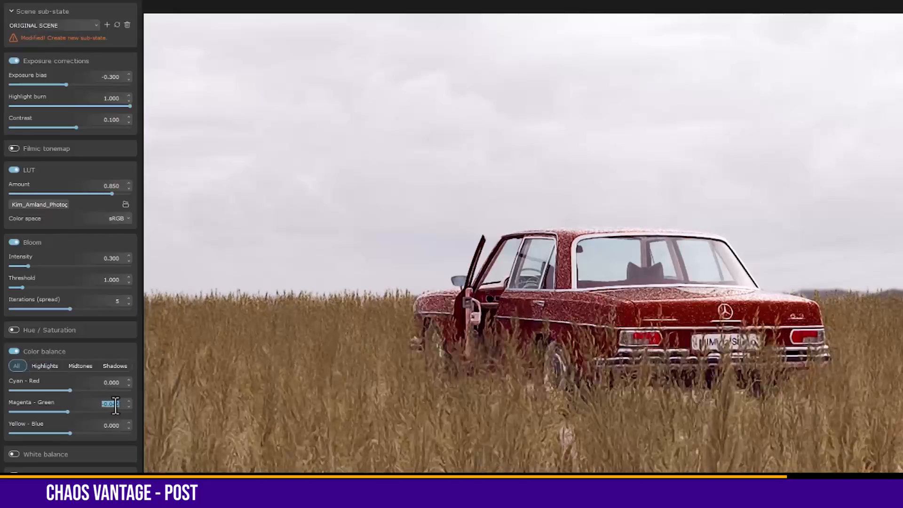
left_click(115, 404)
key("BackSpace")
type("35")
key("Return")
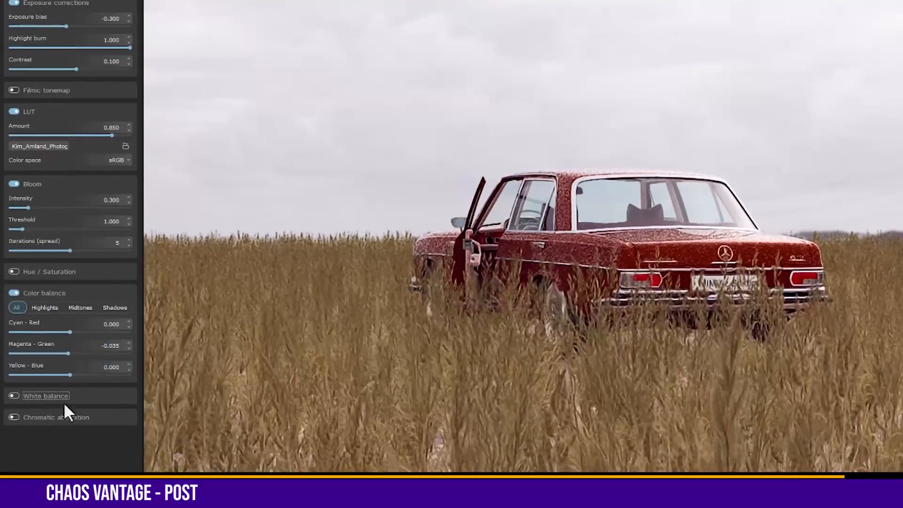
- Enable the white balance correction with a temperature of 6000 and return to the camera settings
left_click(59, 450)
left_click_drag(73, 412, 141, 411)
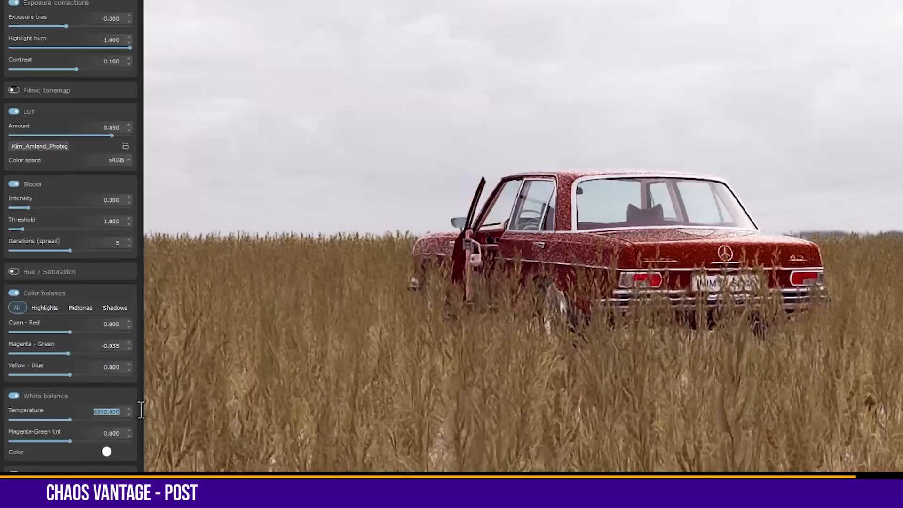
type("6000")
key("Return")
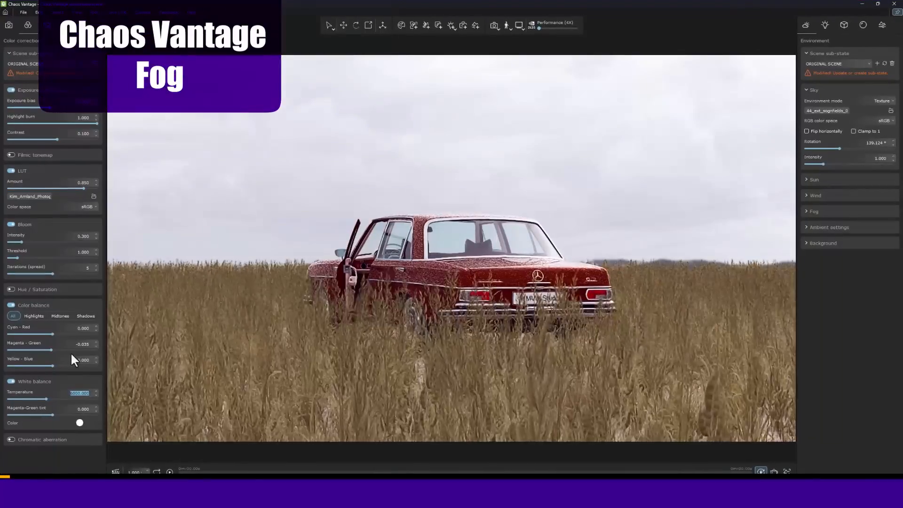
left_click(10, 24)
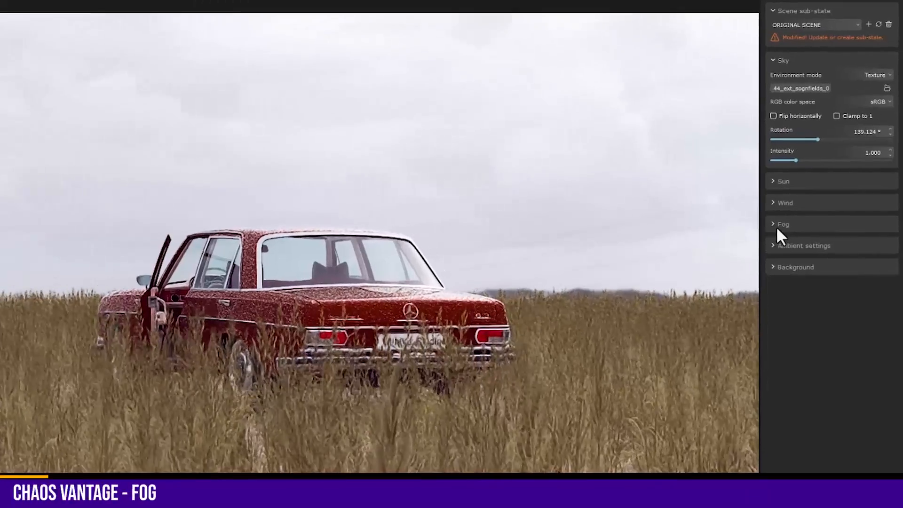
- Enable simple fog 1 with a visibility range of 0.5 km, a height of 5000 m and a max opacity of 0.28
left_click(777, 226)
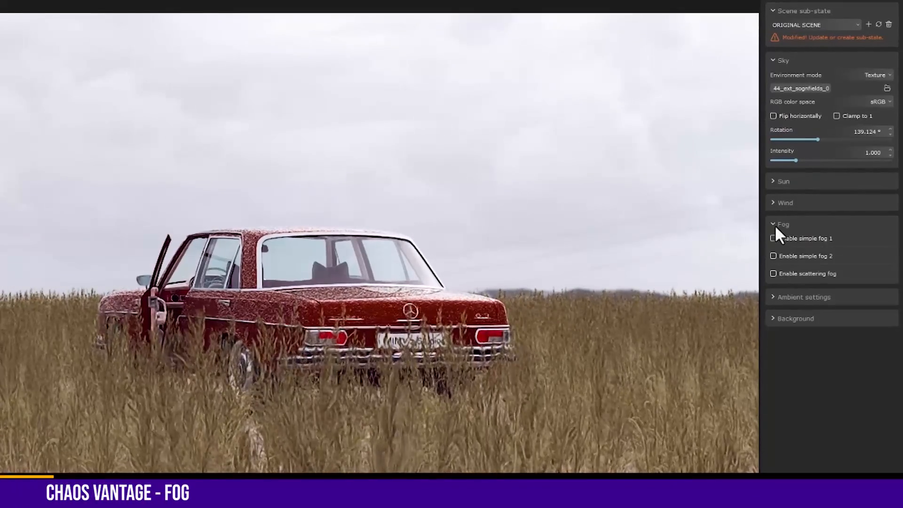
left_click(774, 239)
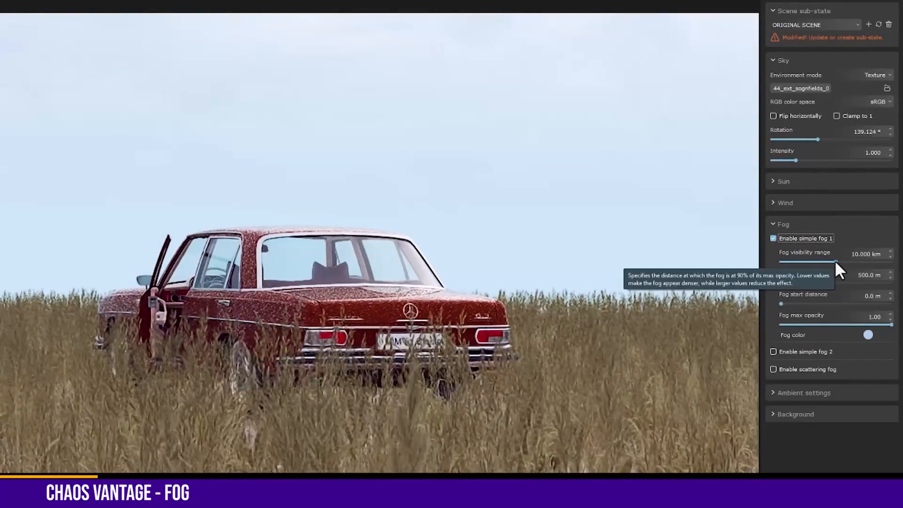
left_click_drag(834, 261, 784, 257)
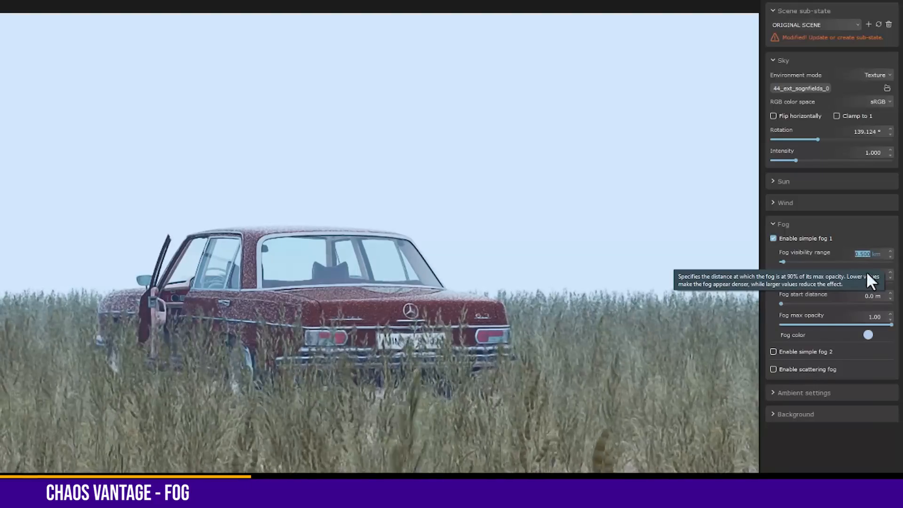
left_click_drag(799, 283, 892, 284)
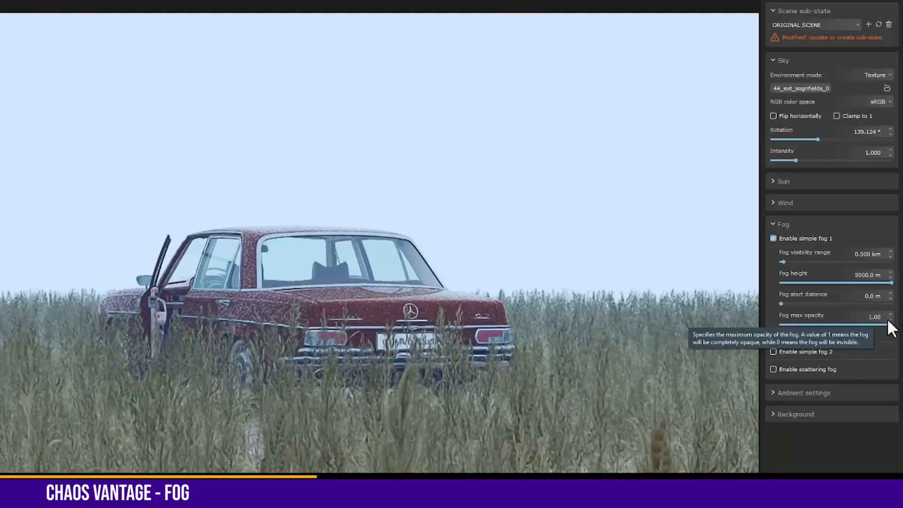
left_click_drag(888, 317, 894, 353)
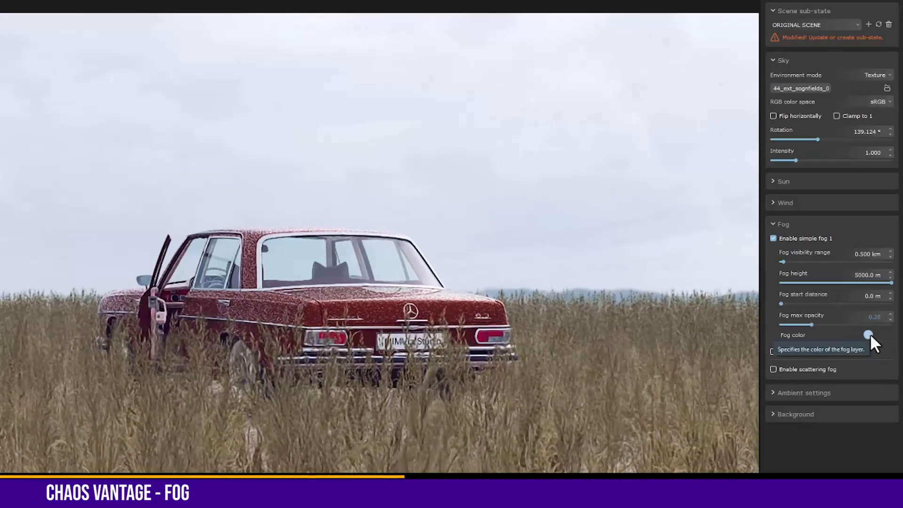
- Change the color of simple fog 1 to a soft grayish blue of about R 0.555, G 0.619, B 0.746
left_click(869, 334)
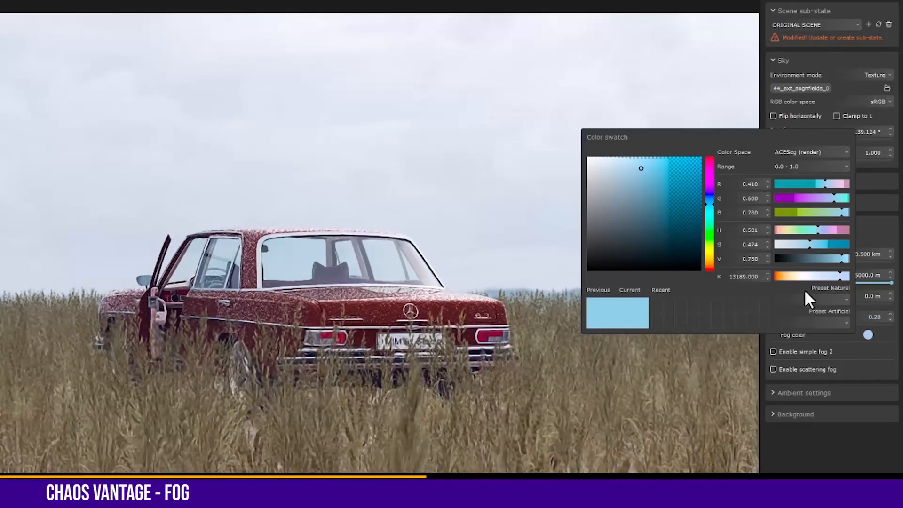
left_click(833, 275)
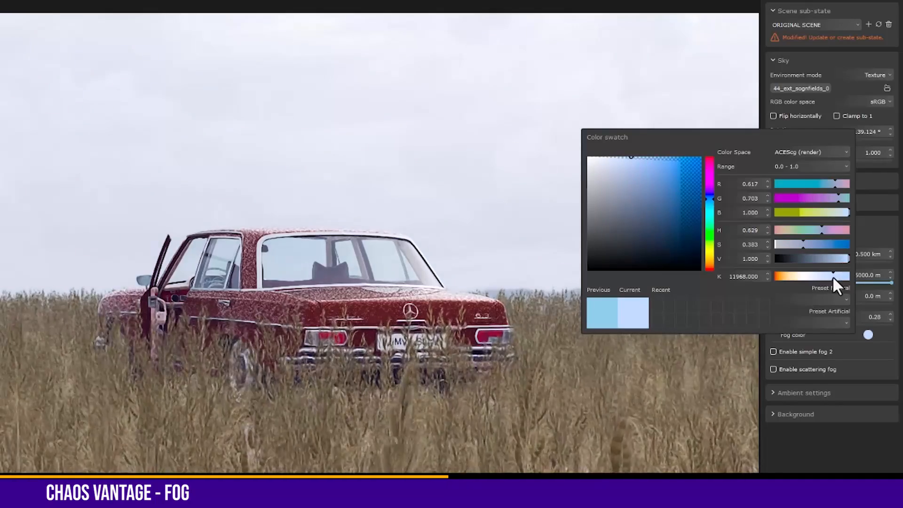
mouse_move(832, 275)
left_mouse_down()
mouse_move(860, 273)
mouse_move(835, 278)
left_mouse_up()
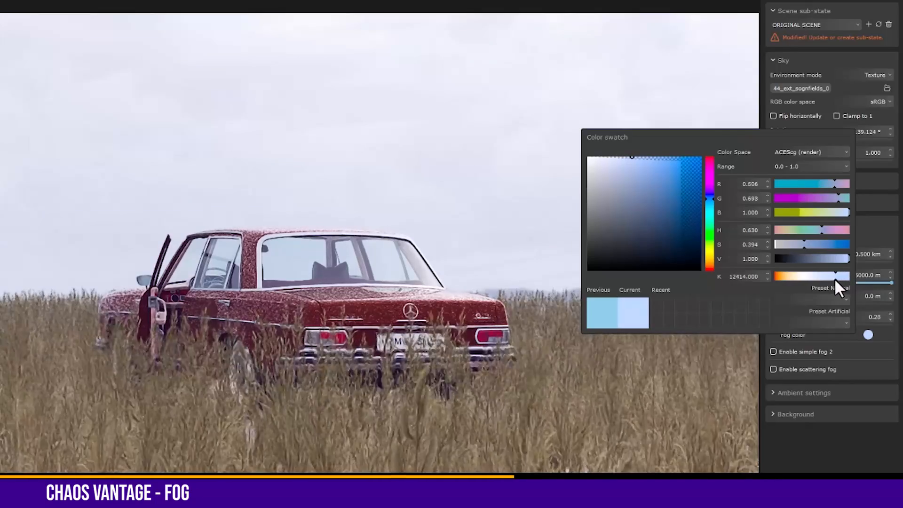
left_click_drag(838, 184, 840, 213)
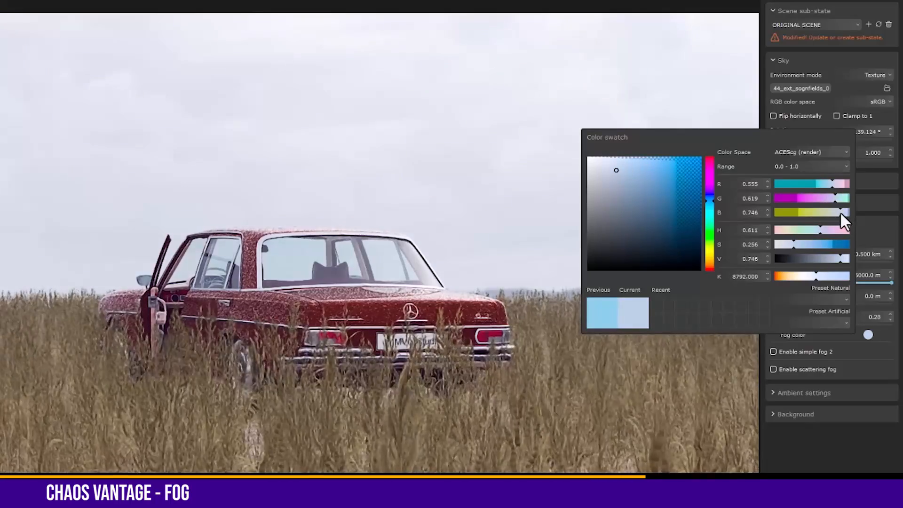
key("Escape")
left_click(794, 226)
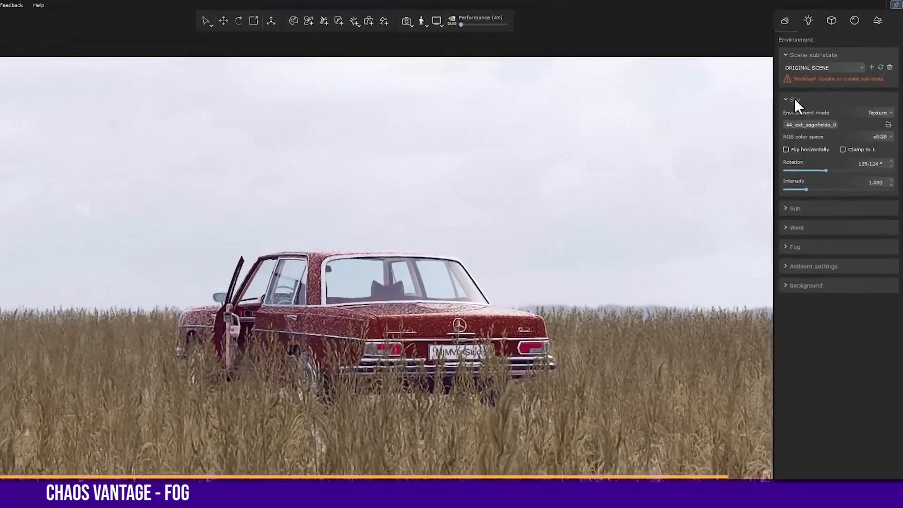
- Enable ambient occlusion in the environment's ambient settings and set its radius to 4
left_click(794, 100)
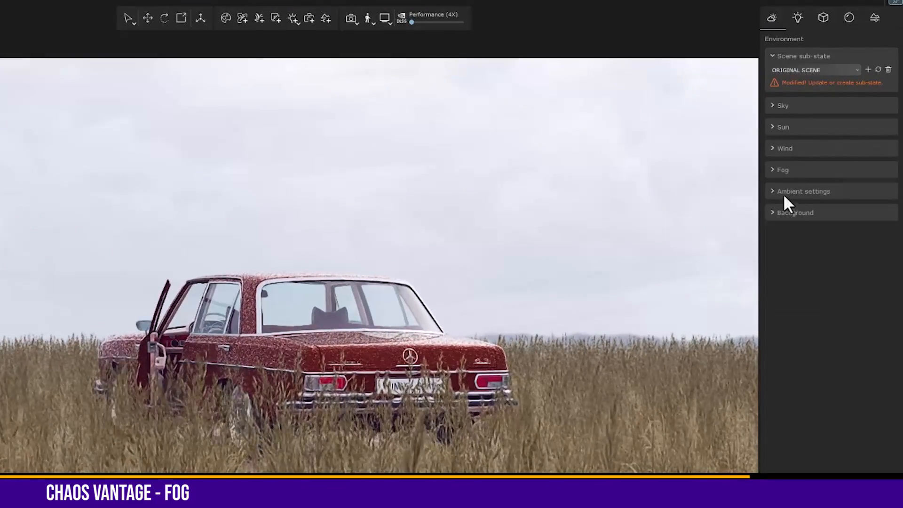
left_click(784, 195)
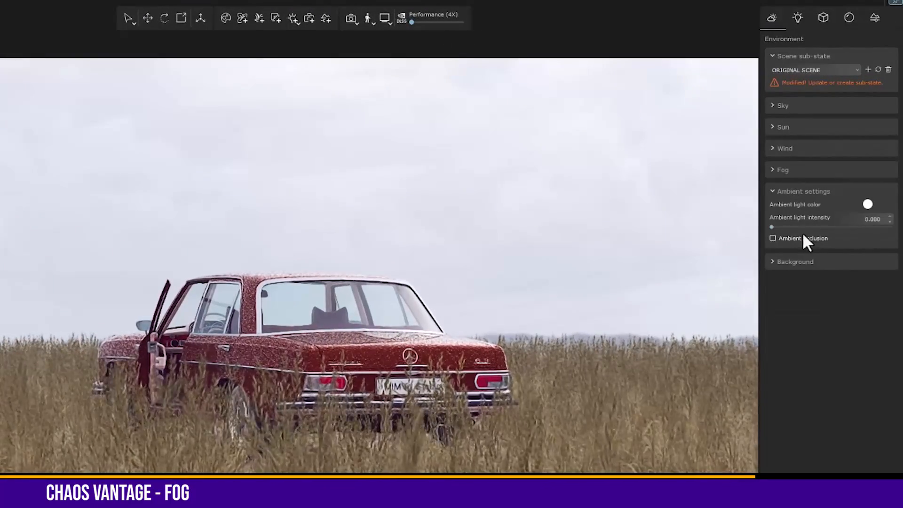
left_click(784, 238)
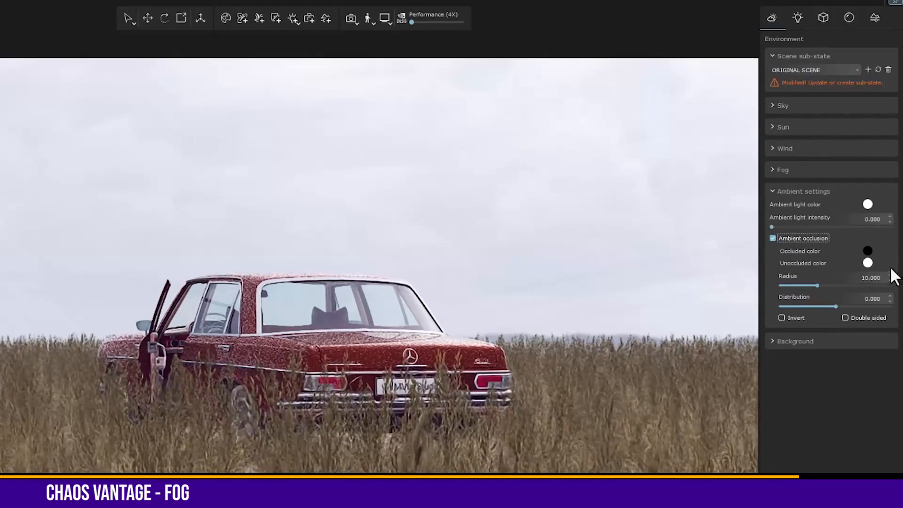
left_click_drag(858, 277, 897, 279)
type("4")
key("Return")
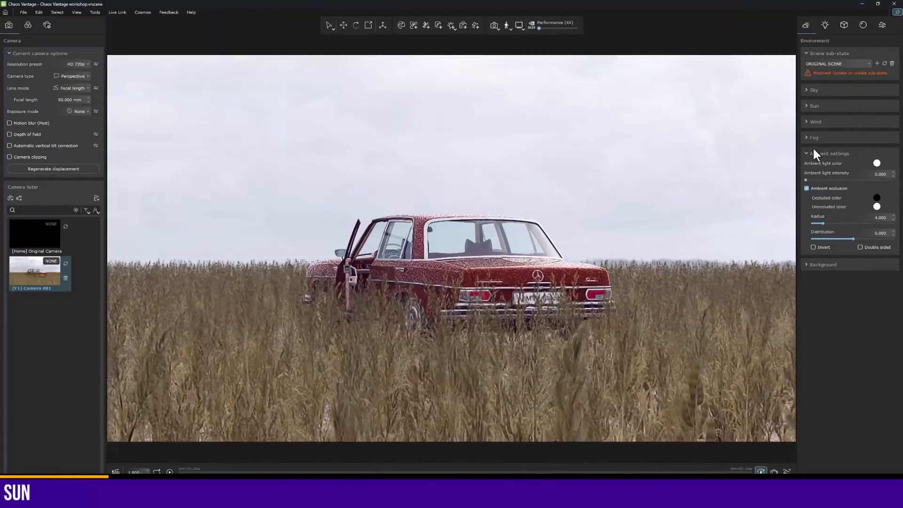
left_click(811, 152)
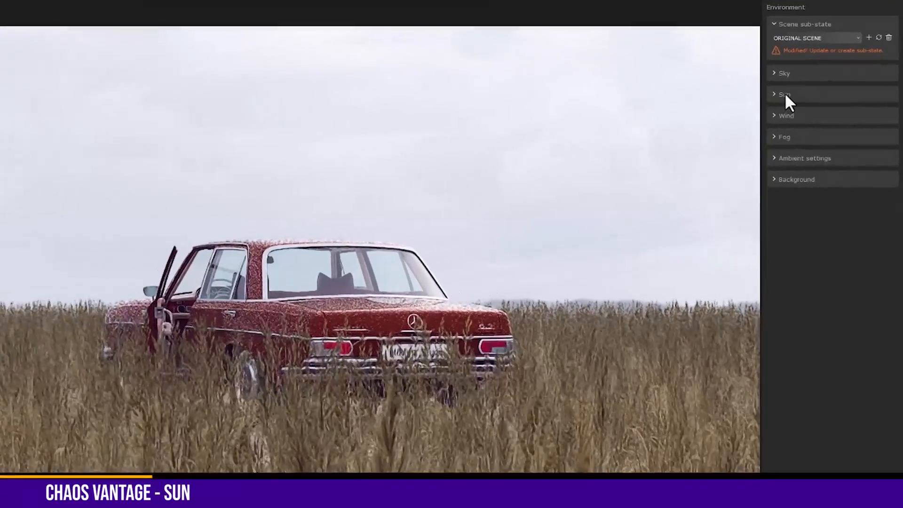
- Enable the sun and place it at an altitude of about 7.7° and an azimuth of about 351°
left_click(785, 95)
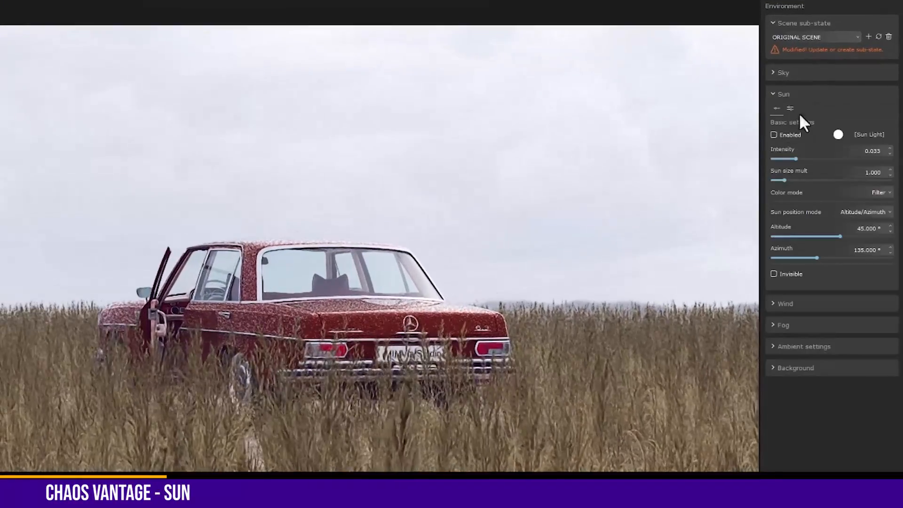
left_click(786, 135)
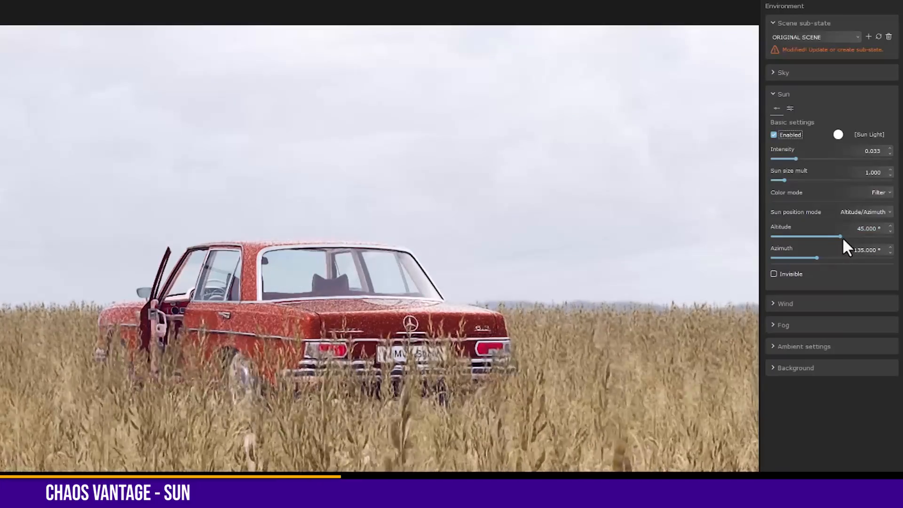
left_click_drag(841, 236, 799, 238)
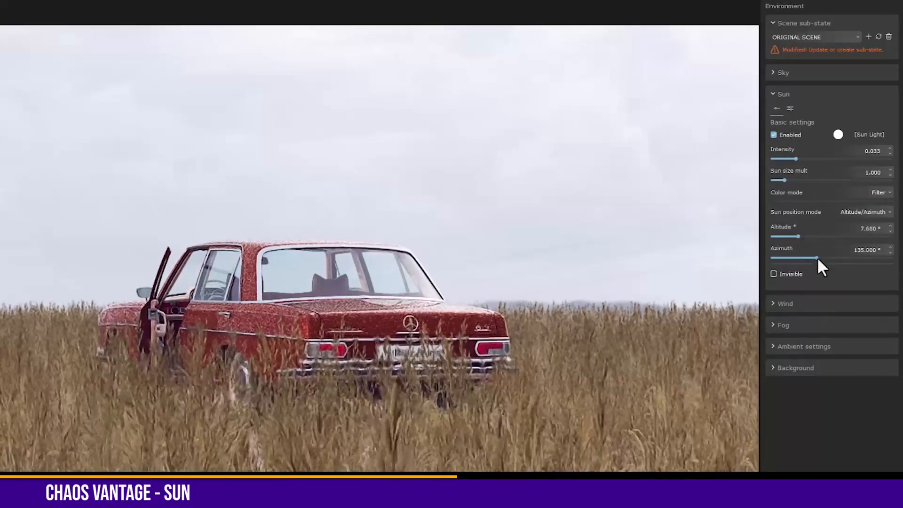
left_click_drag(818, 258, 884, 258)
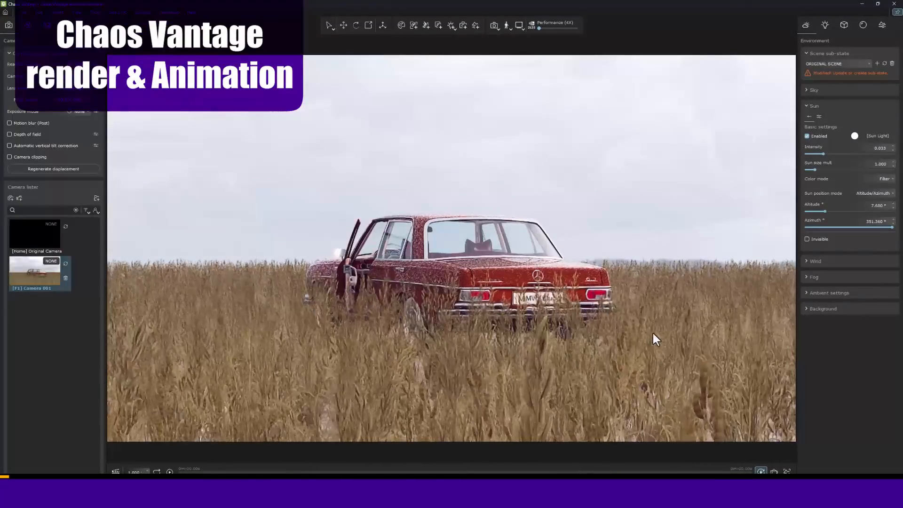
- Set up a still image render of Camera 001 at Ultra quality, with output to Test.png on the desktop
key("ctrl+r")
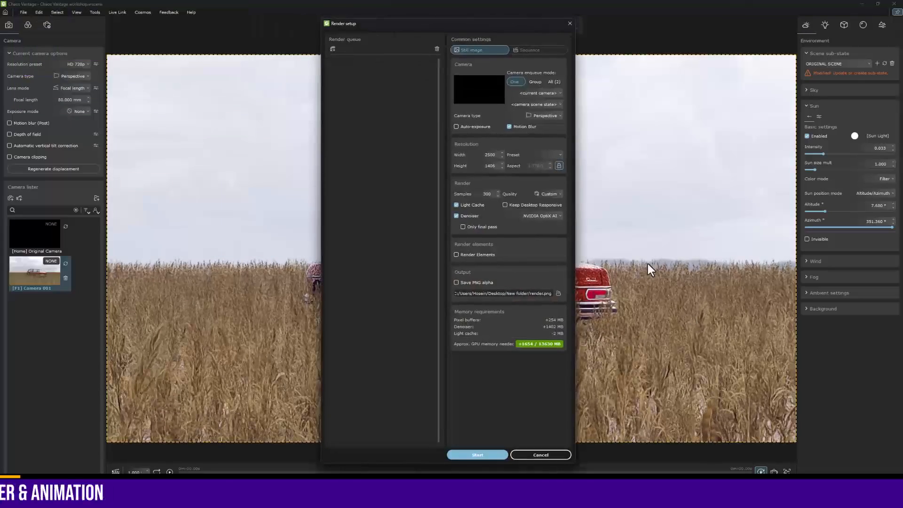
left_click(541, 93)
left_click(527, 112)
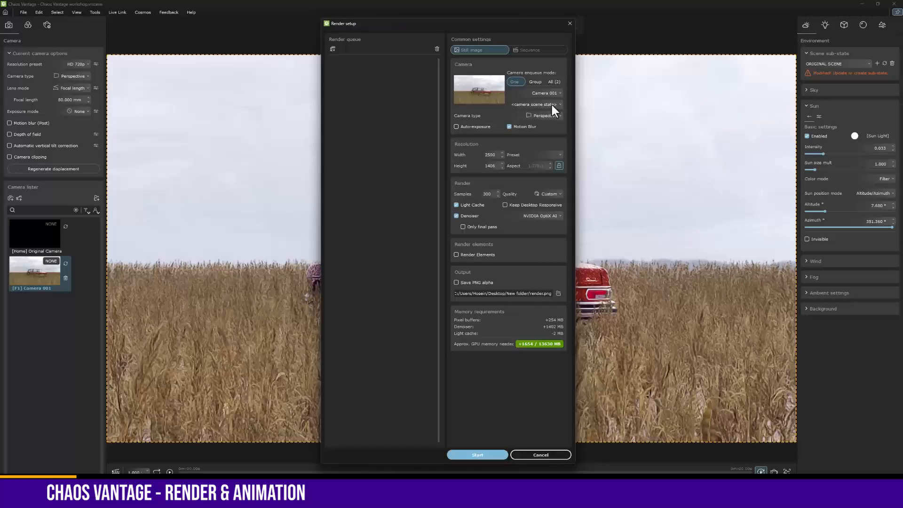
left_click(547, 193)
left_click(558, 293)
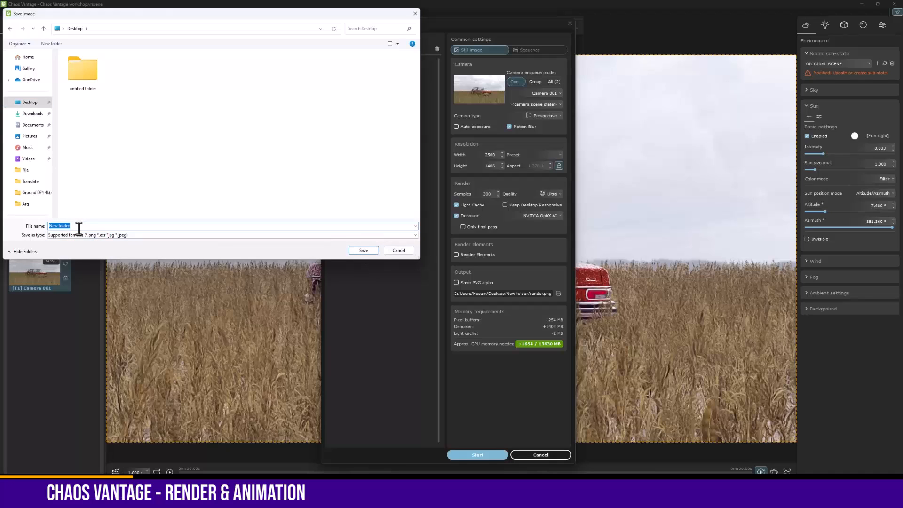
left_click(372, 252)
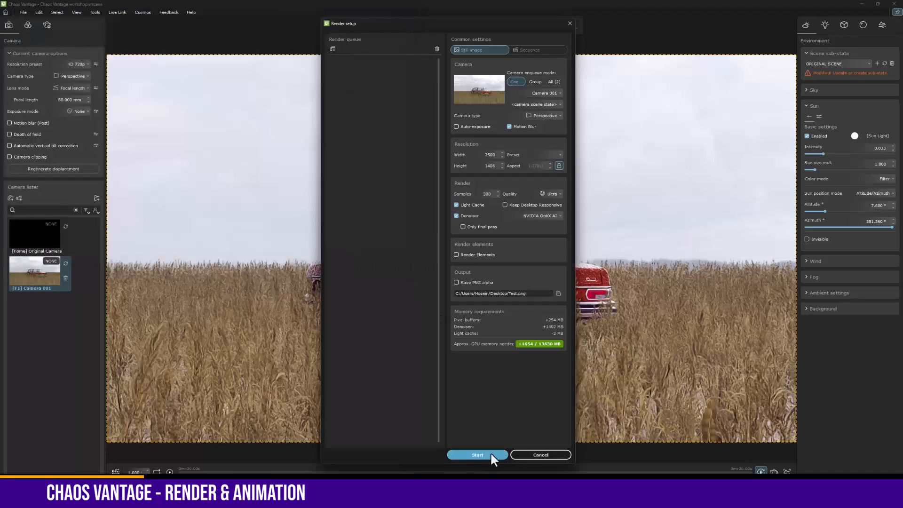
- Start the still image render of Camera 001
left_click(490, 454)
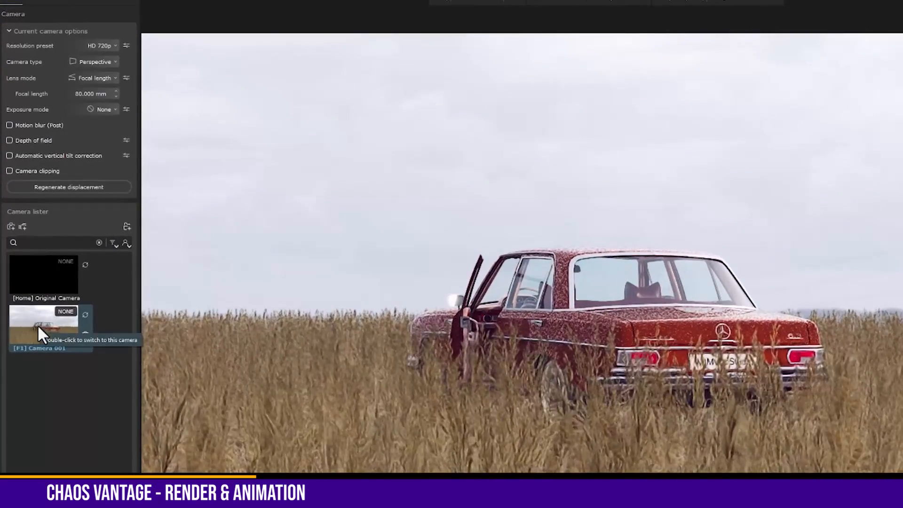
- Enable depth of field for the camera and set its focus point on the rear of the red car
left_click(23, 141)
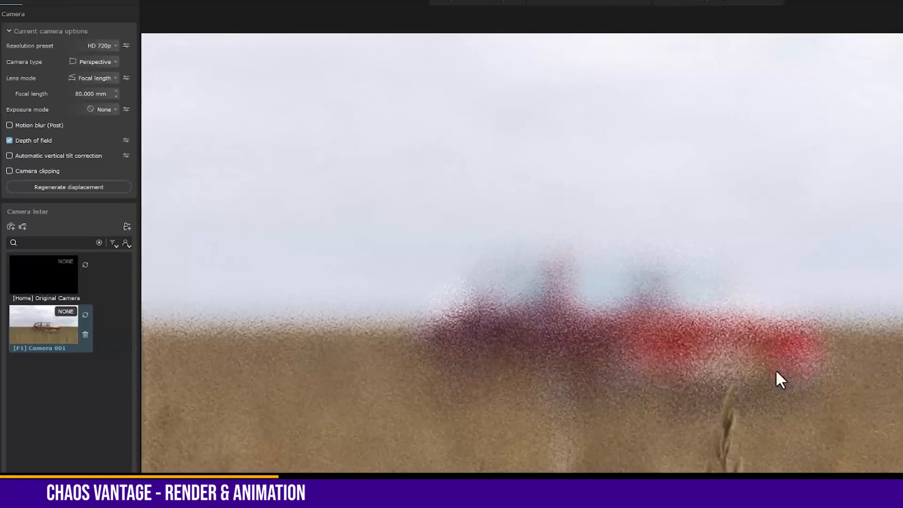
key("t")
left_click(687, 329)
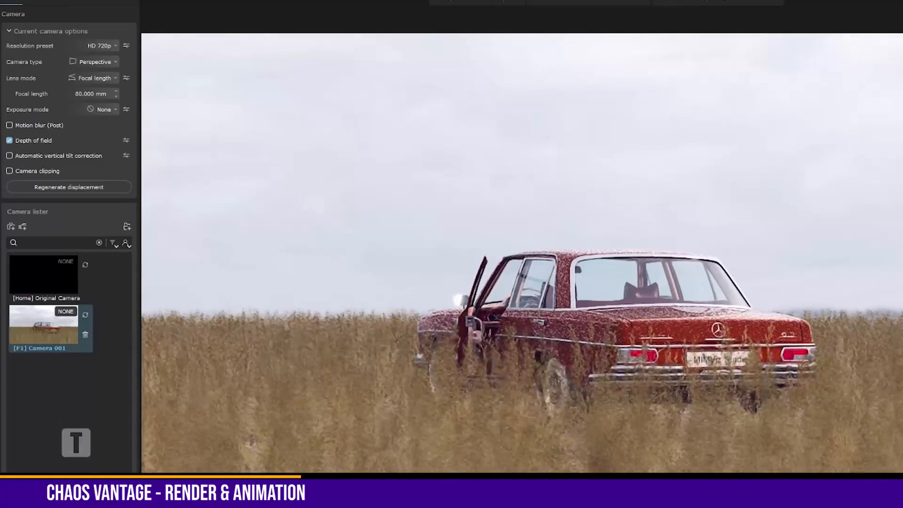
- Set the depth of field aperture size to 22.4 mm and enable automatic vertical tilt correction
left_click(126, 140)
left_click_drag(117, 171, 141, 235)
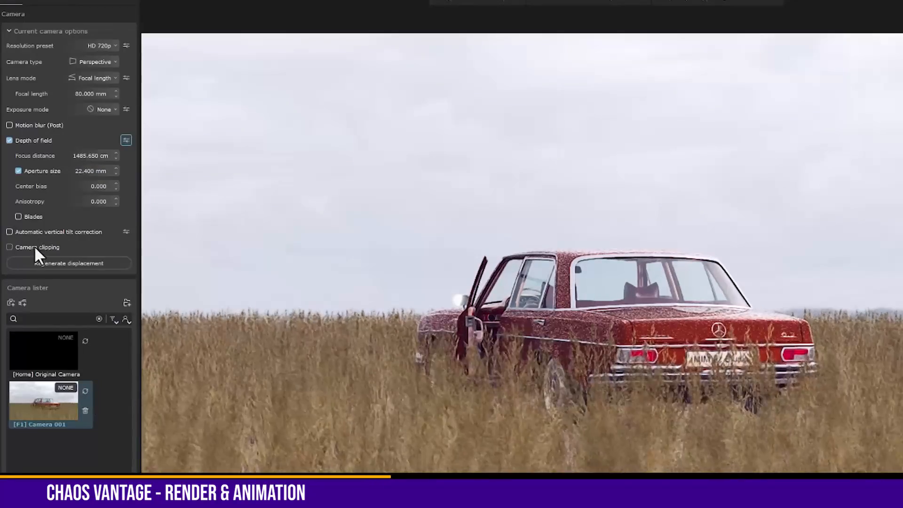
left_click(32, 233)
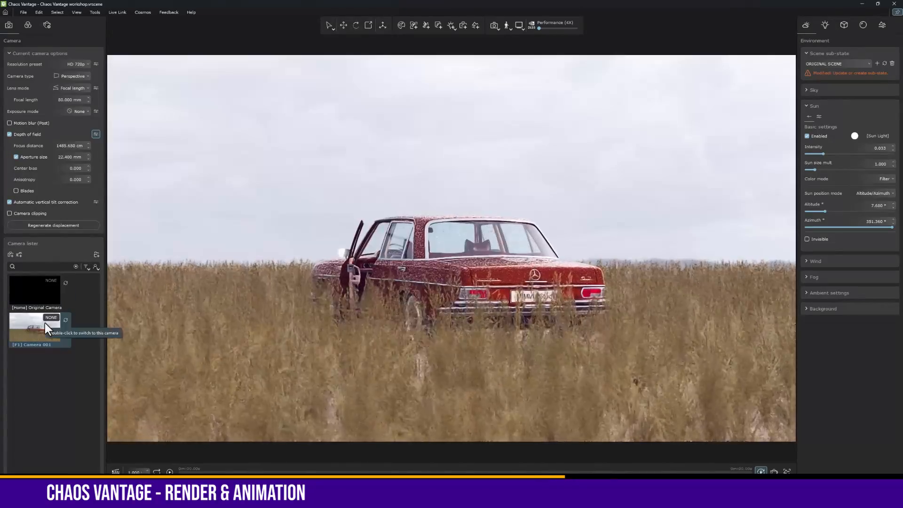
- Open the animation editor and create two new cameras, one from a starting view of the car and one from a shifted view
left_click(115, 471)
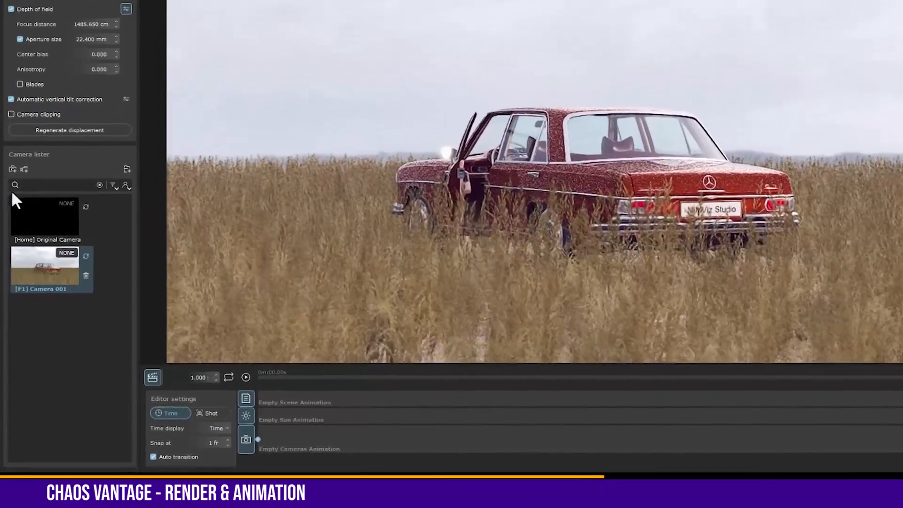
left_click(12, 207)
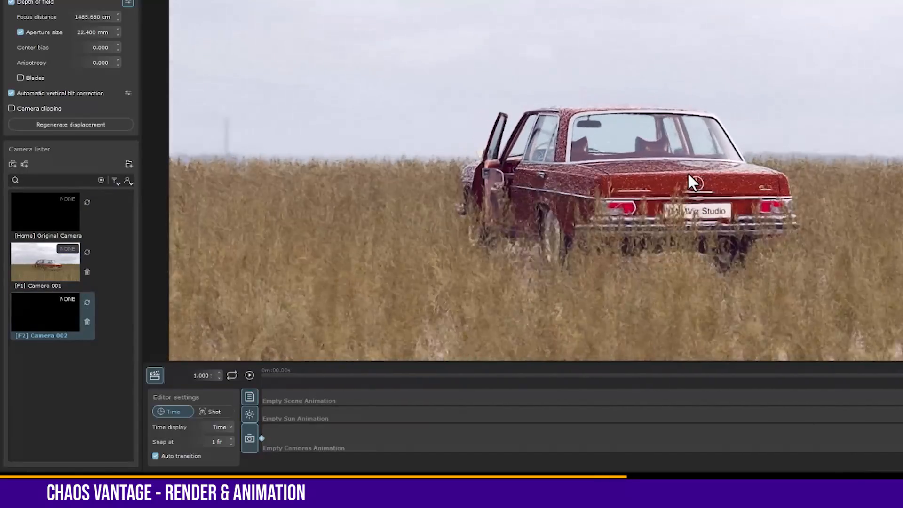
left_click(13, 164)
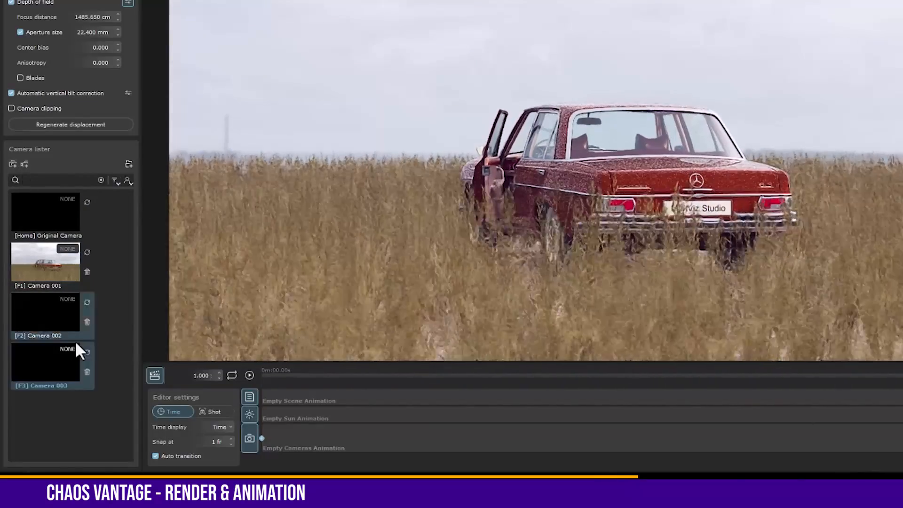
- Add Camera 002 and Camera 003 to the cameras animation track and switch the editor to shot mode
left_click_drag(40, 315, 303, 438)
left_click(214, 412)
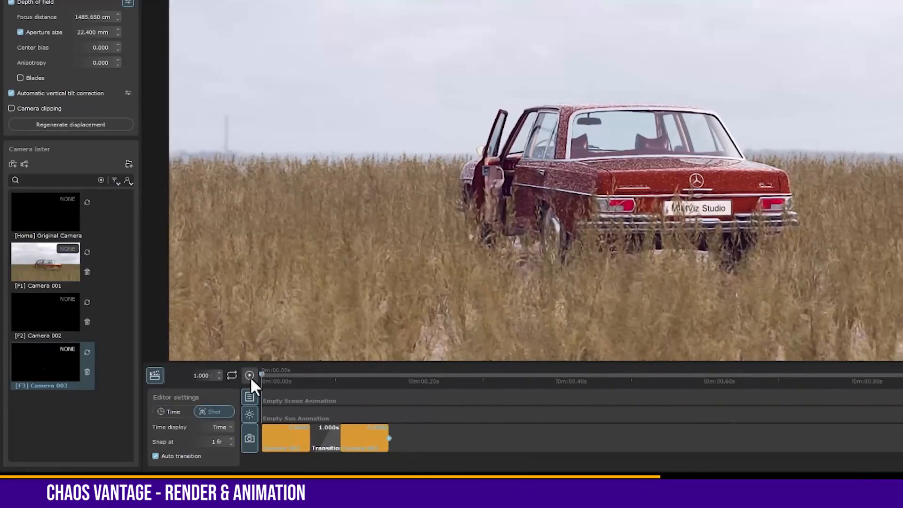
- Set the duration of the transition between the two camera shots to 10 seconds
right_click(324, 440)
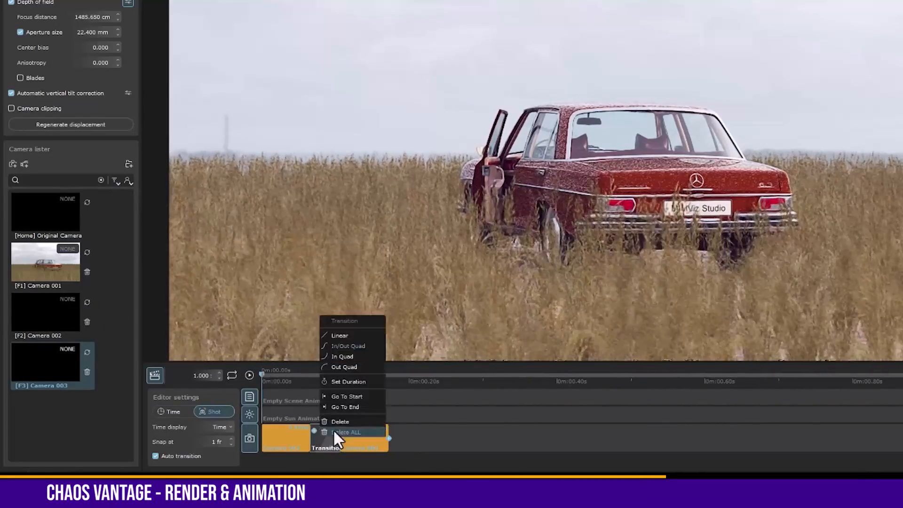
left_click(349, 382)
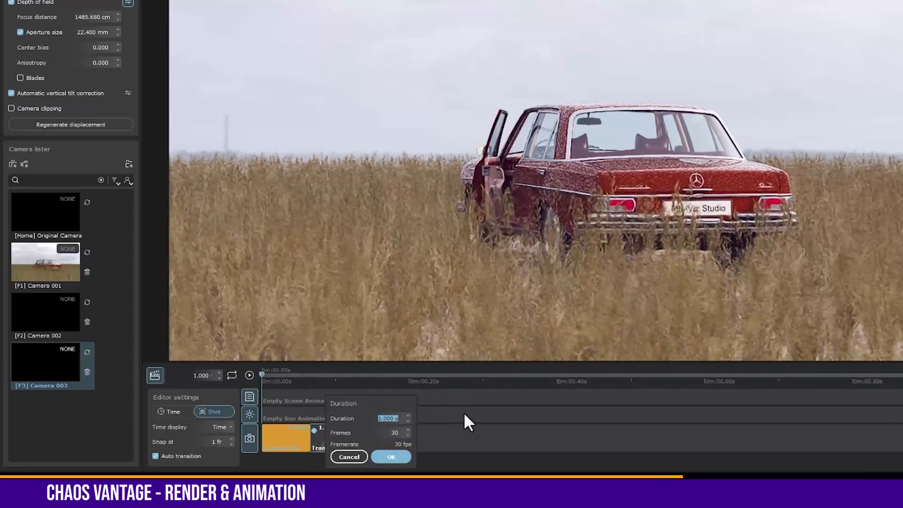
type("15")
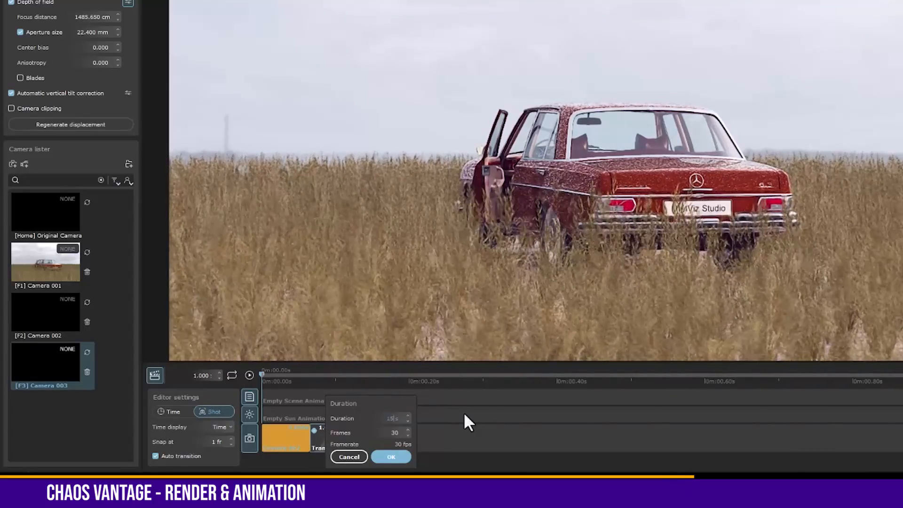
key("Return")
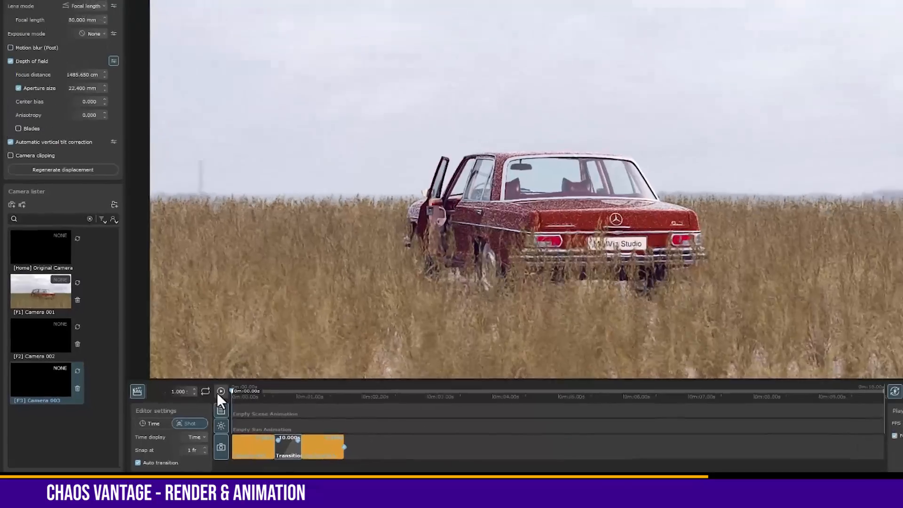
- Play the camera animation to preview the move around the car, and stop the playback
left_click(250, 375)
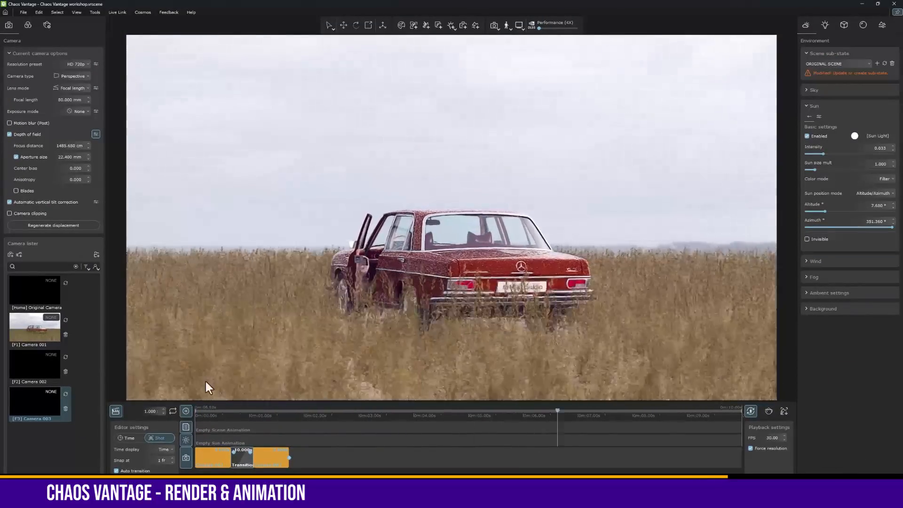
left_click(186, 411)
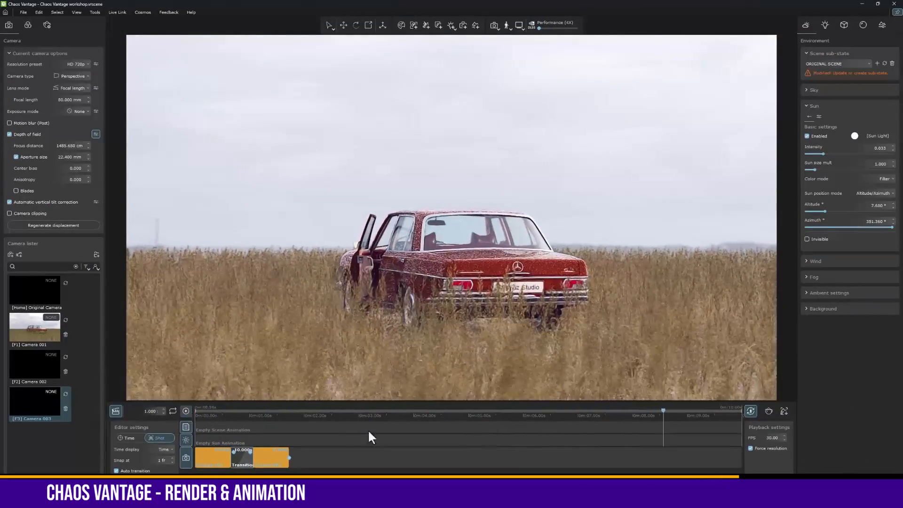
- Set up an image sequence render with 300 as the last frame, and start and abort the rendering
left_click(770, 411)
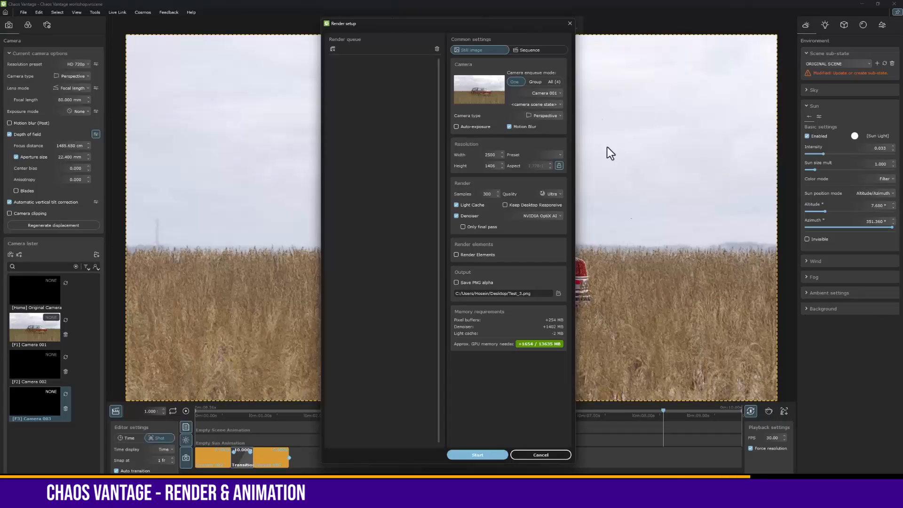
left_click(533, 51)
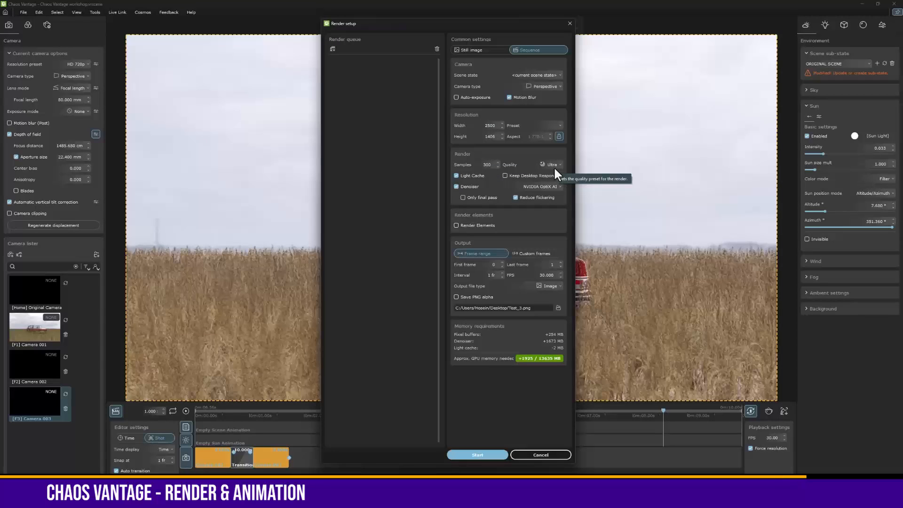
left_click_drag(560, 264, 574, 73)
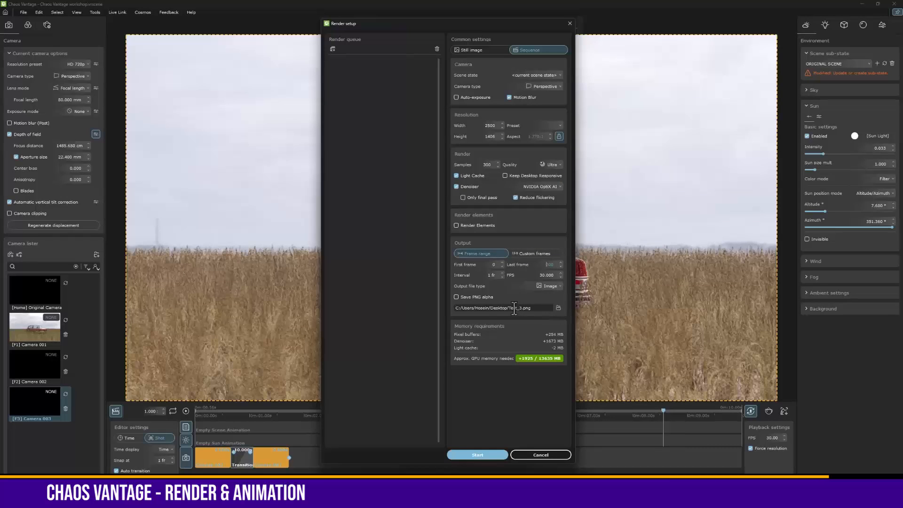
left_click(488, 455)
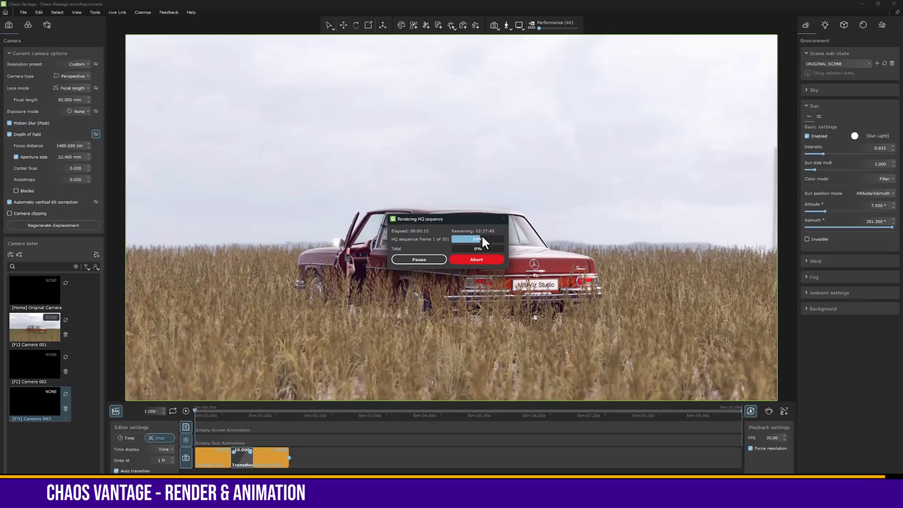
left_click(482, 260)
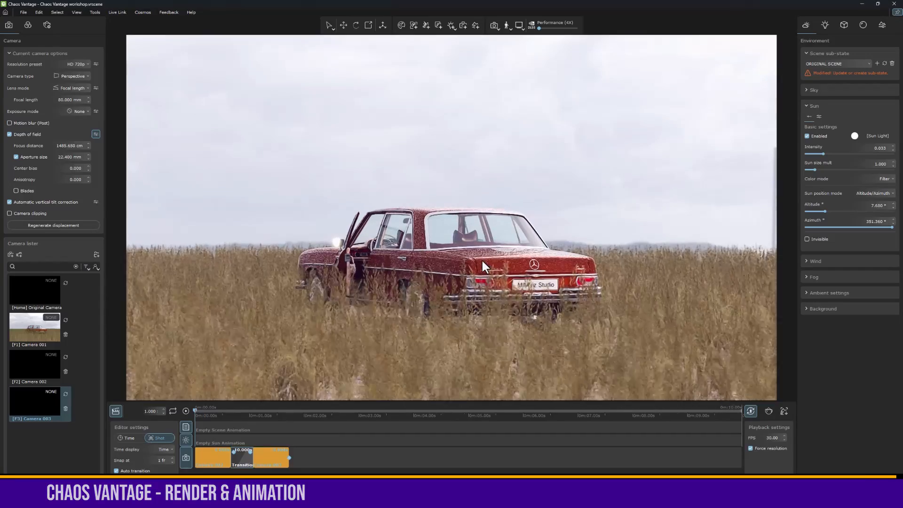